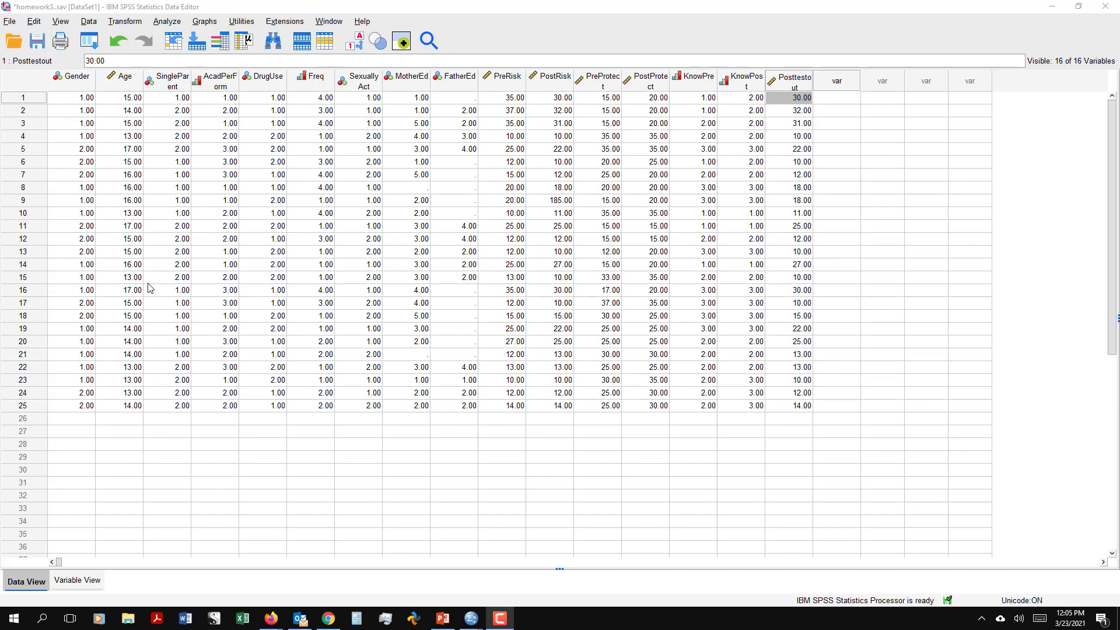
Step: Start a Frequencies analysis and add Gender, Single Parent Family and Academic Ranking as its variables
left_click(165, 25)
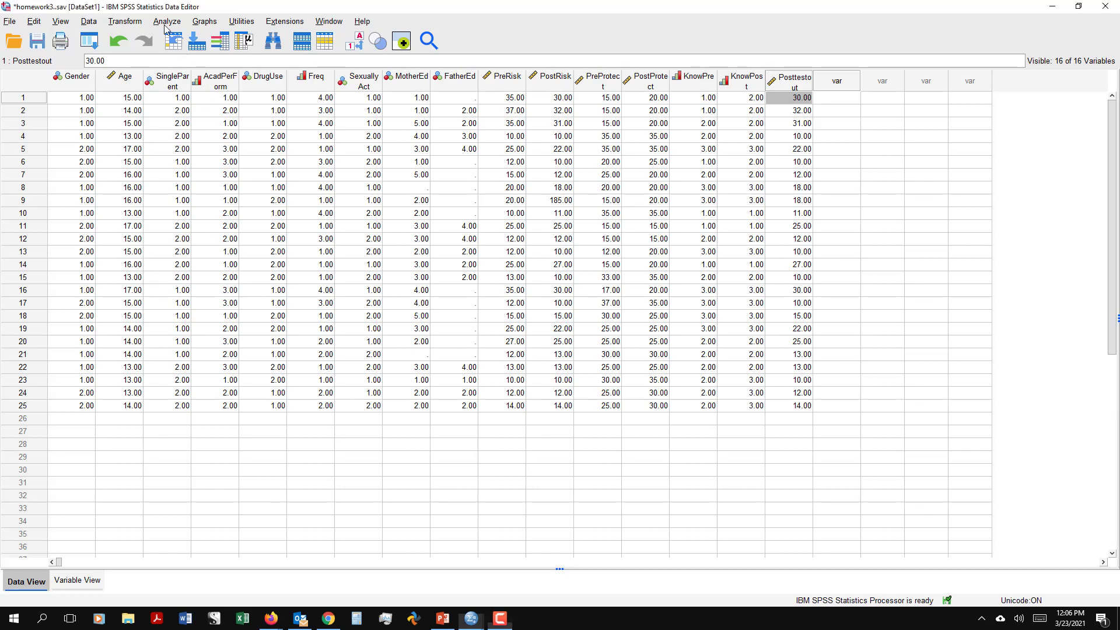
left_click(166, 24)
mouse_move(179, 69)
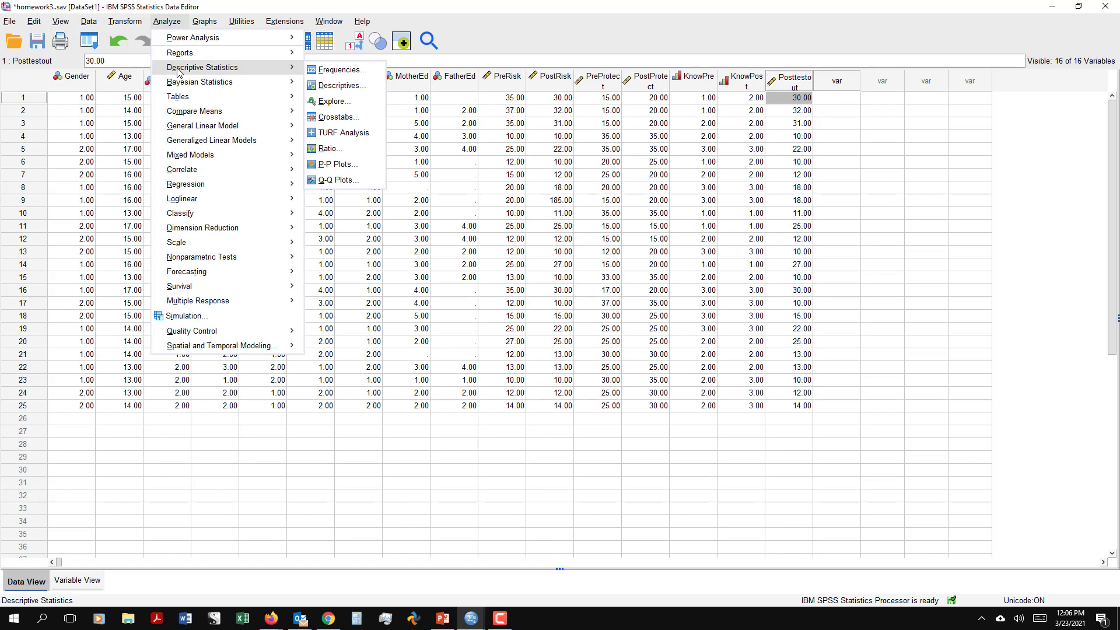
left_click(315, 71)
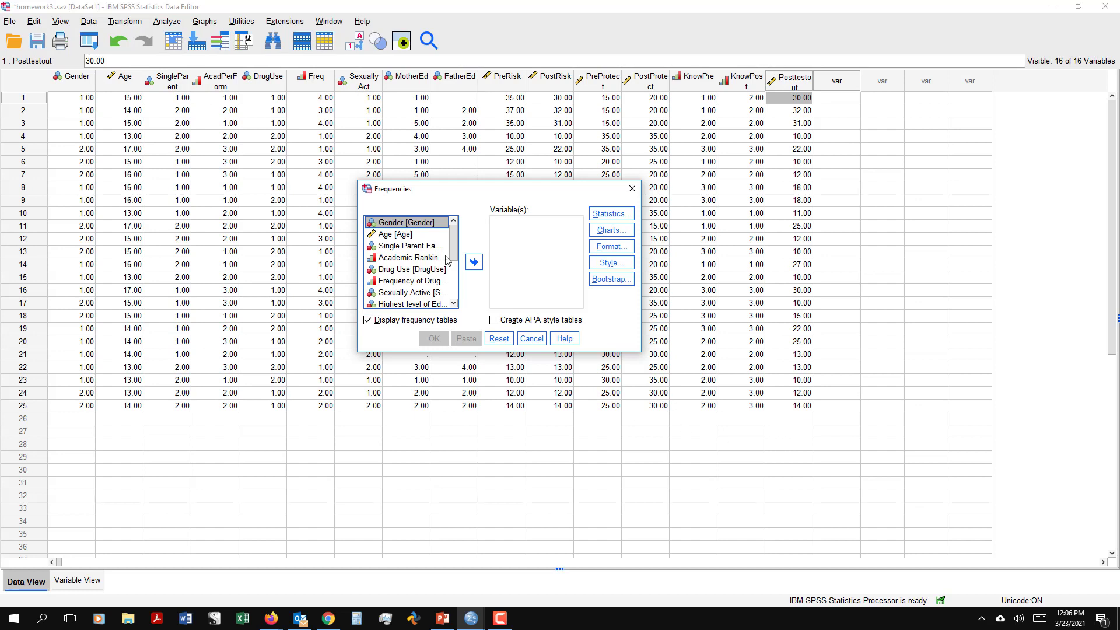
left_click(473, 262)
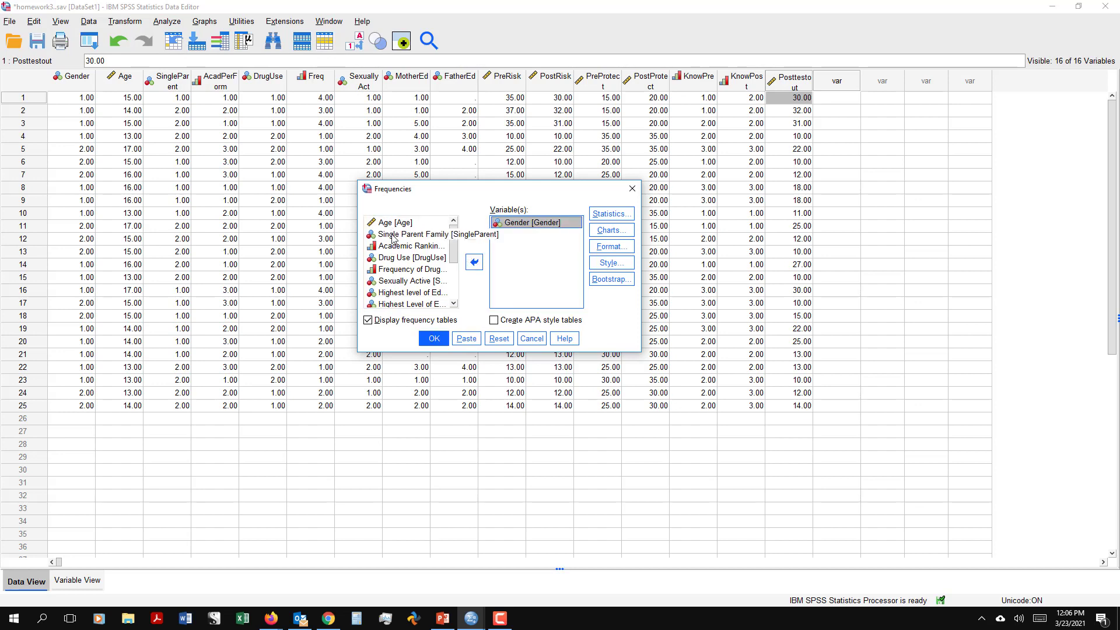
left_click(392, 234)
left_click(473, 262)
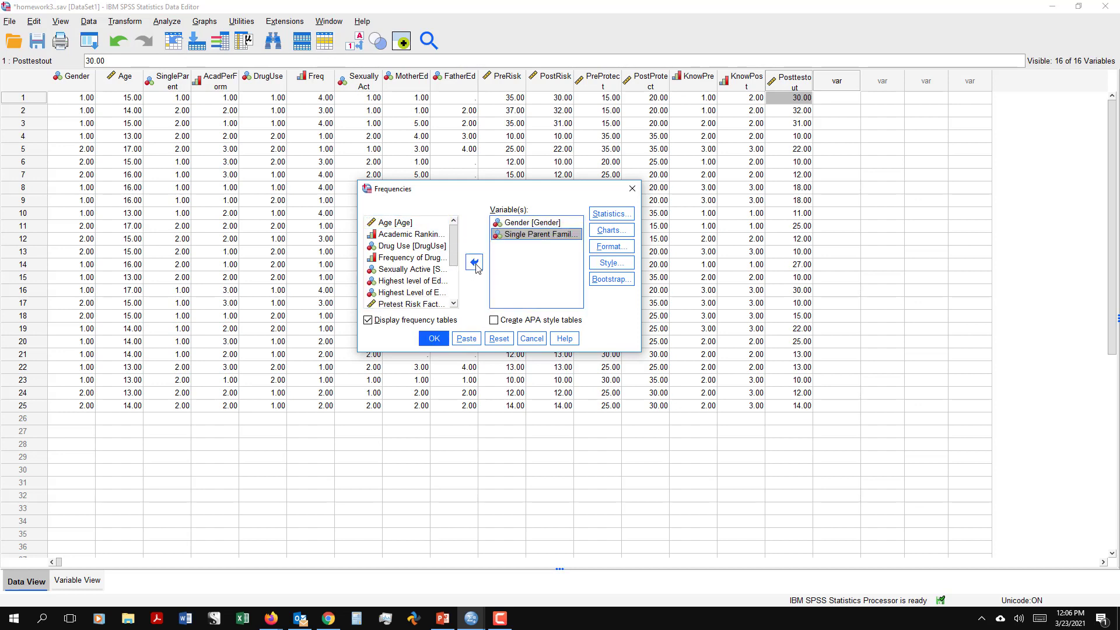
left_click(425, 236)
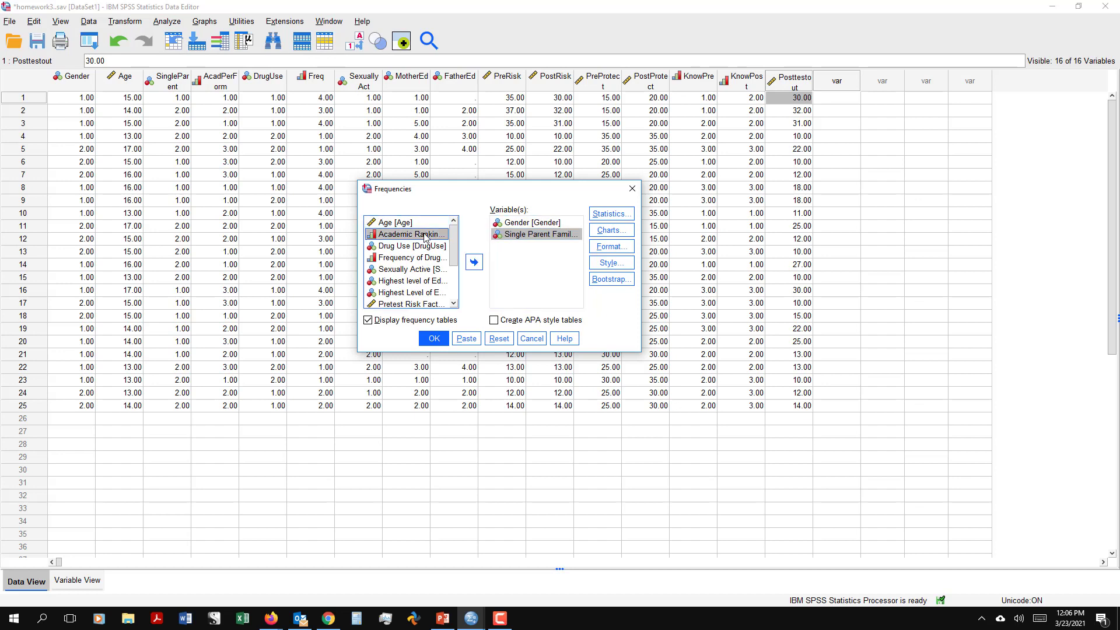
left_click(479, 267)
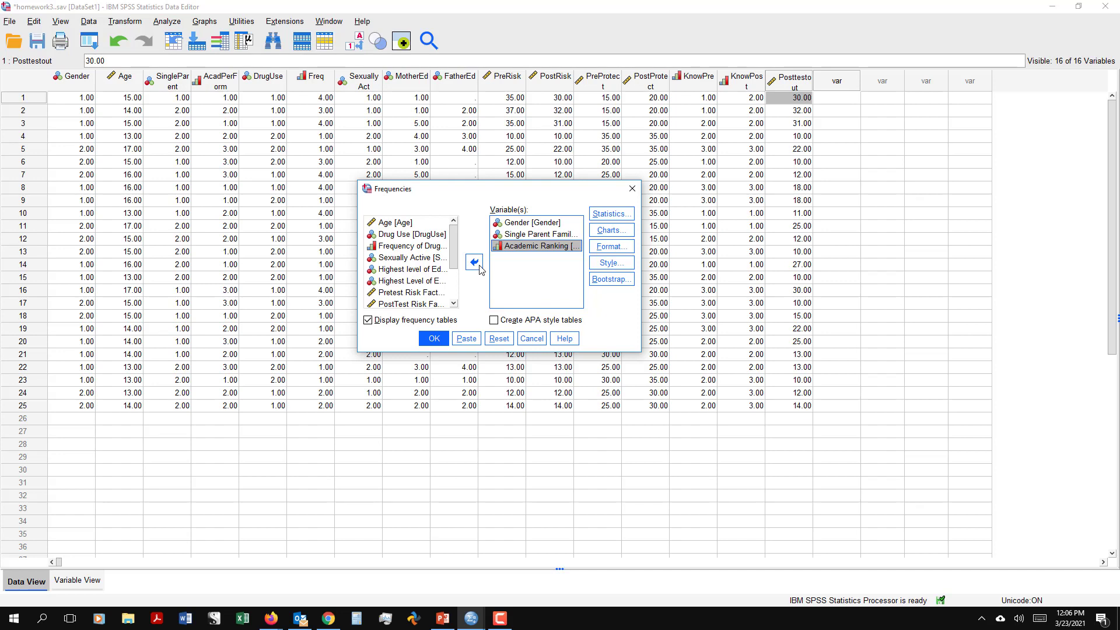
Step: Add Drug Use, Frequency of Drug use, Sexually Active, and the mother's and father's Highest Level of Ed to the Frequencies variables
left_click(411, 234)
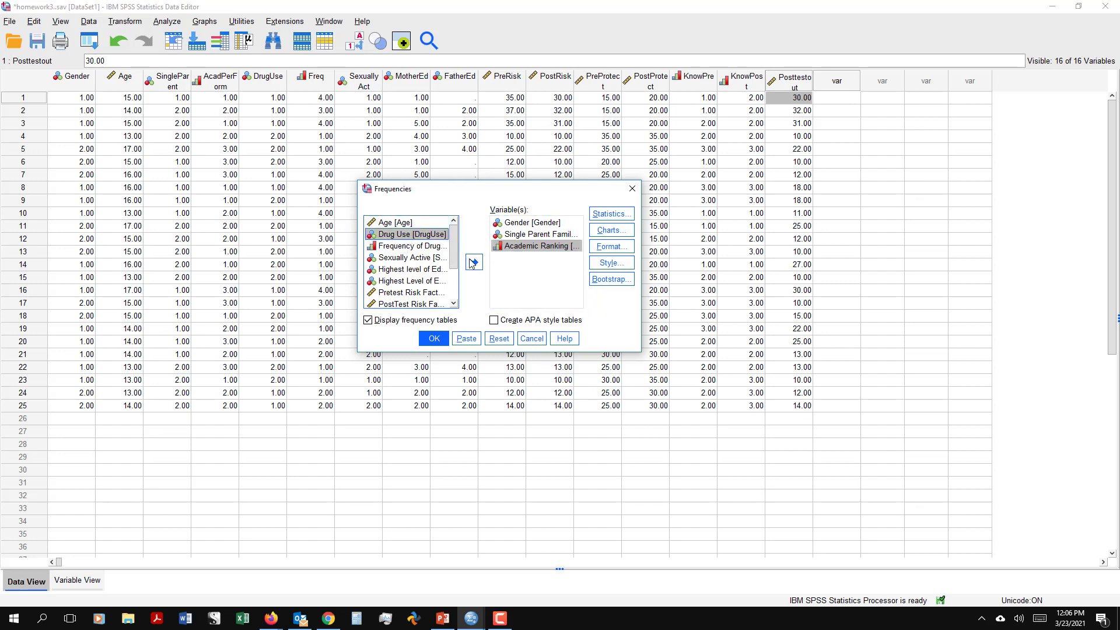
left_click(473, 262)
left_click(432, 235)
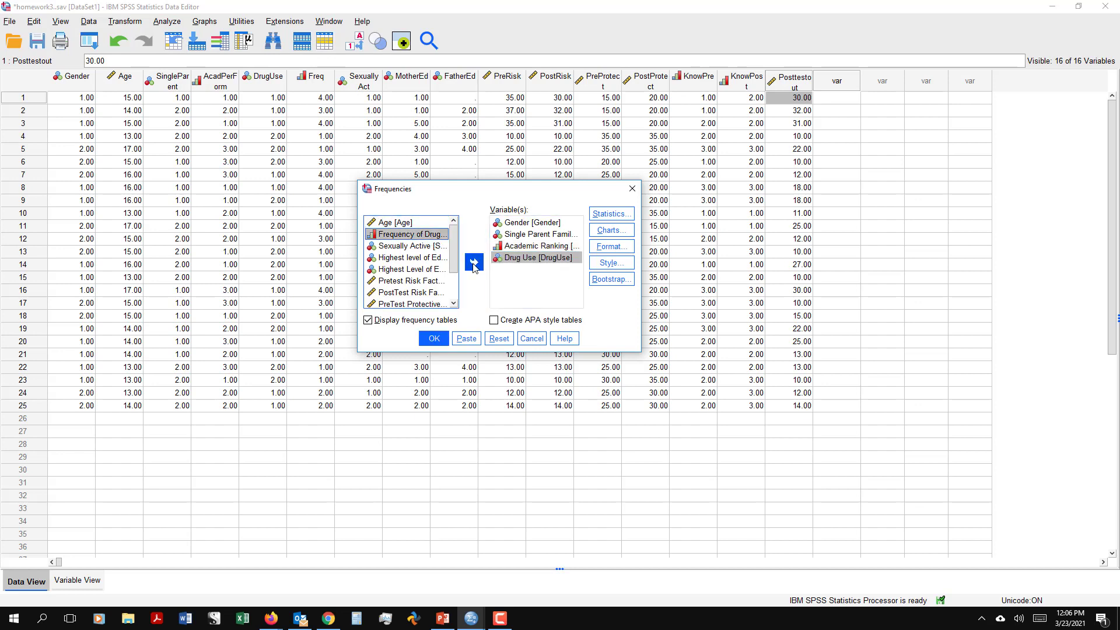
left_click(473, 262)
left_click(430, 235)
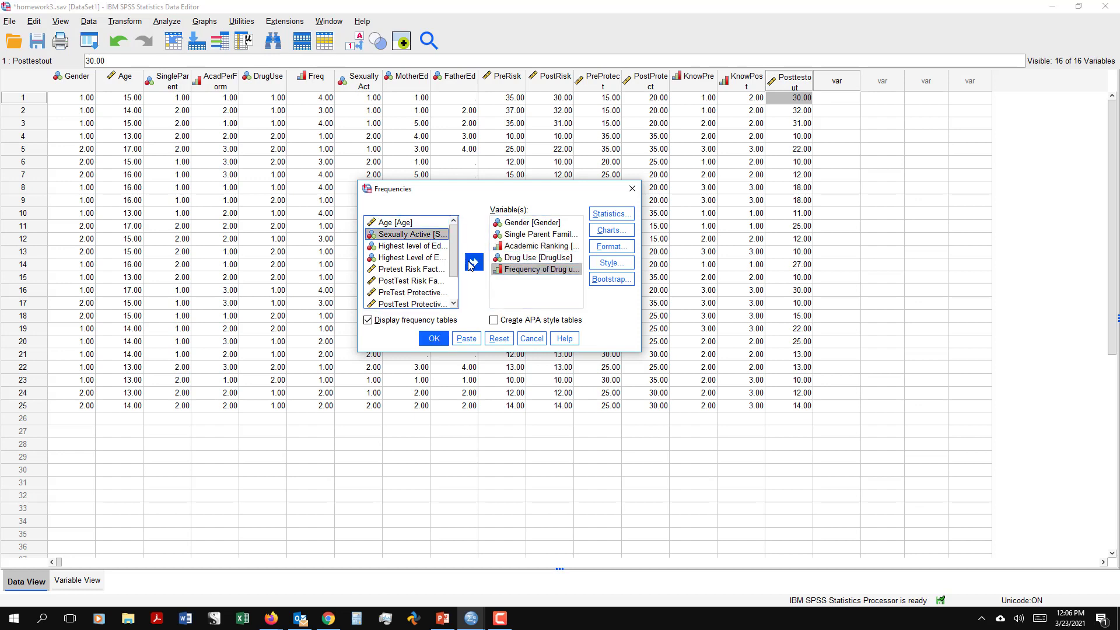
left_click(472, 264)
left_click(432, 236)
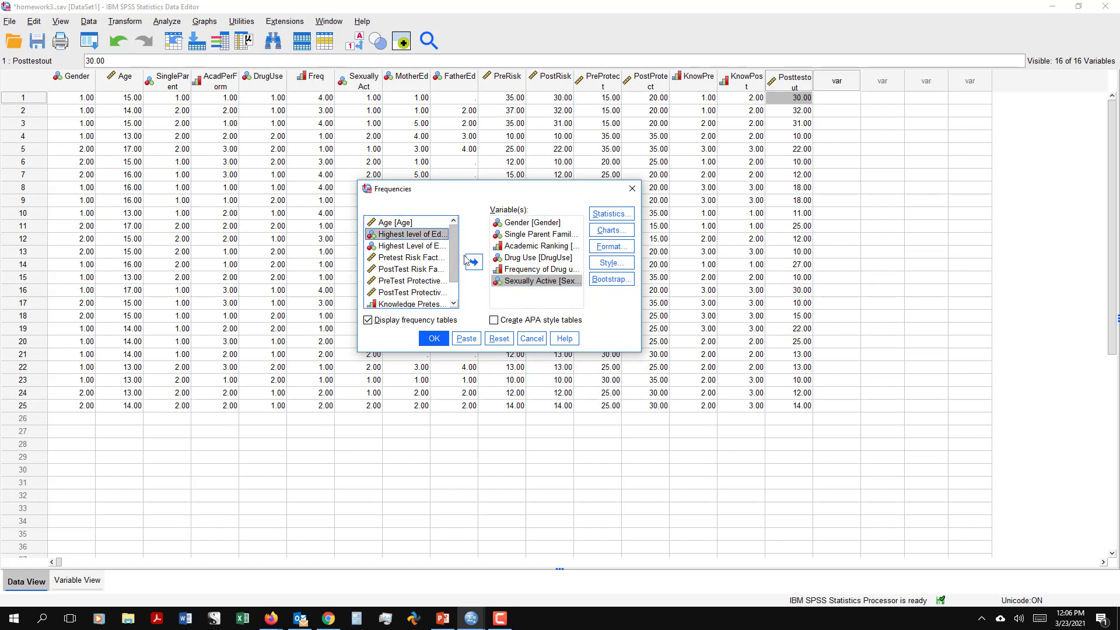
left_click(474, 262)
left_click(434, 234)
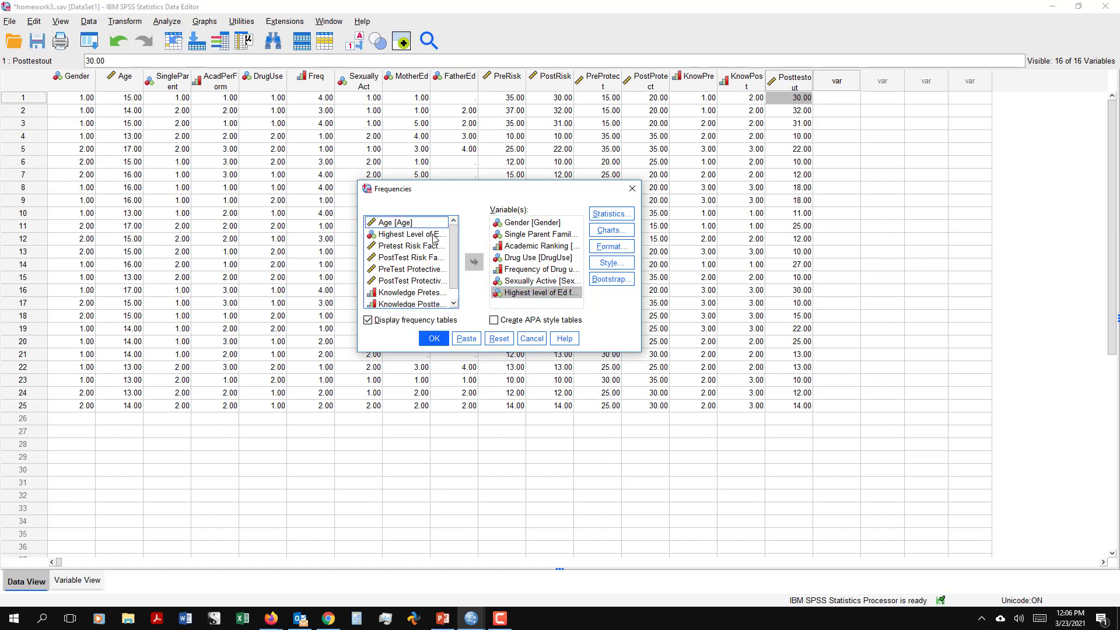
left_click(473, 262)
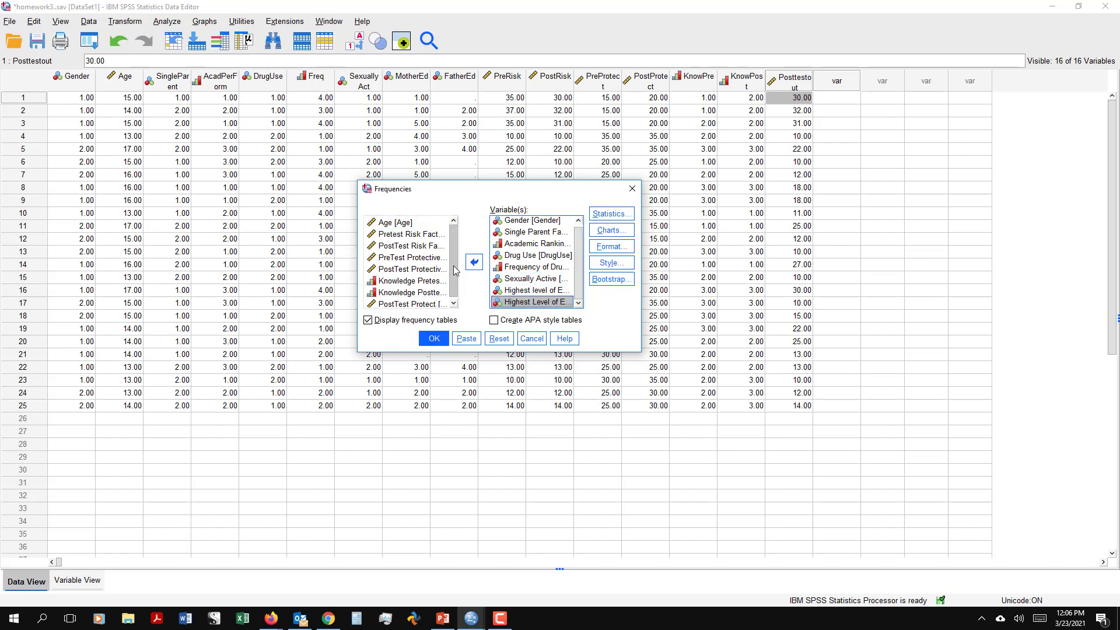
scroll(454, 294, "down", 1)
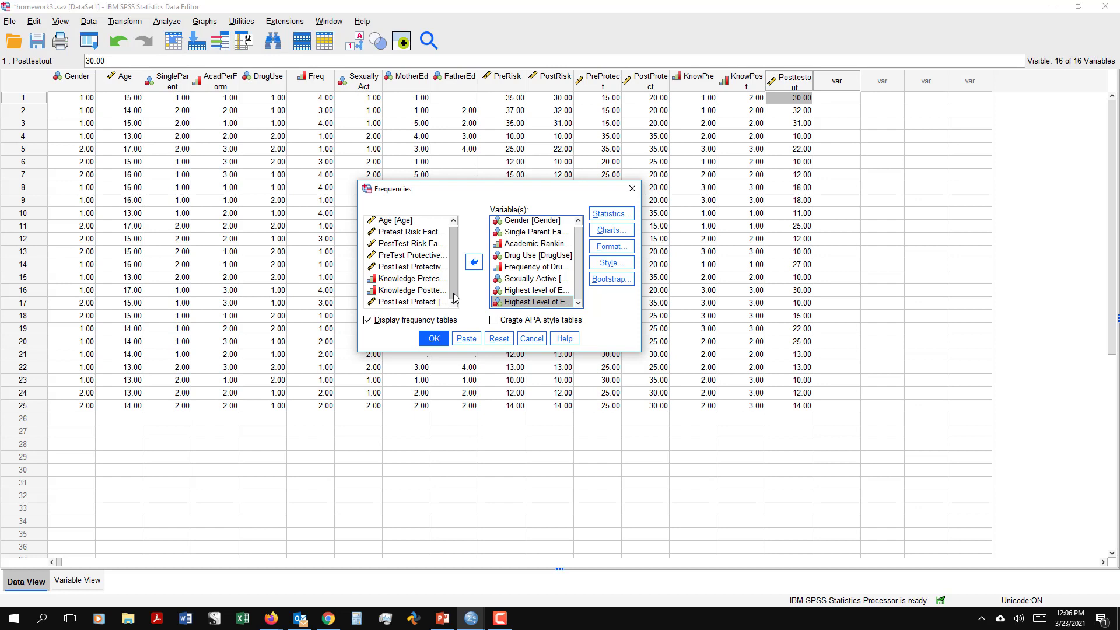
left_click_drag(453, 293, 456, 253)
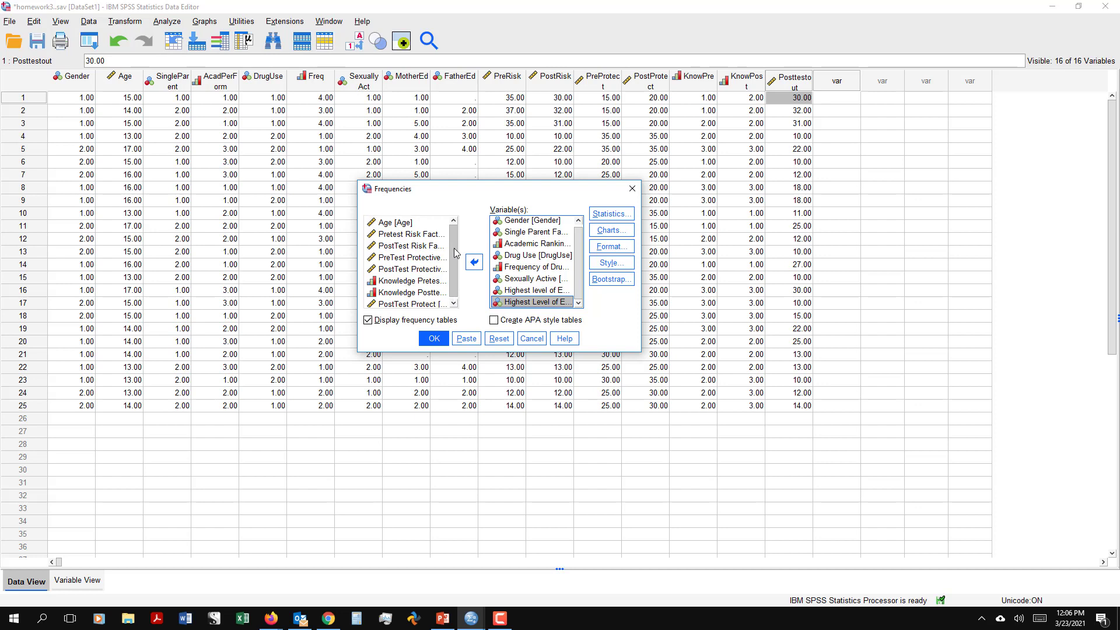
left_click(437, 282)
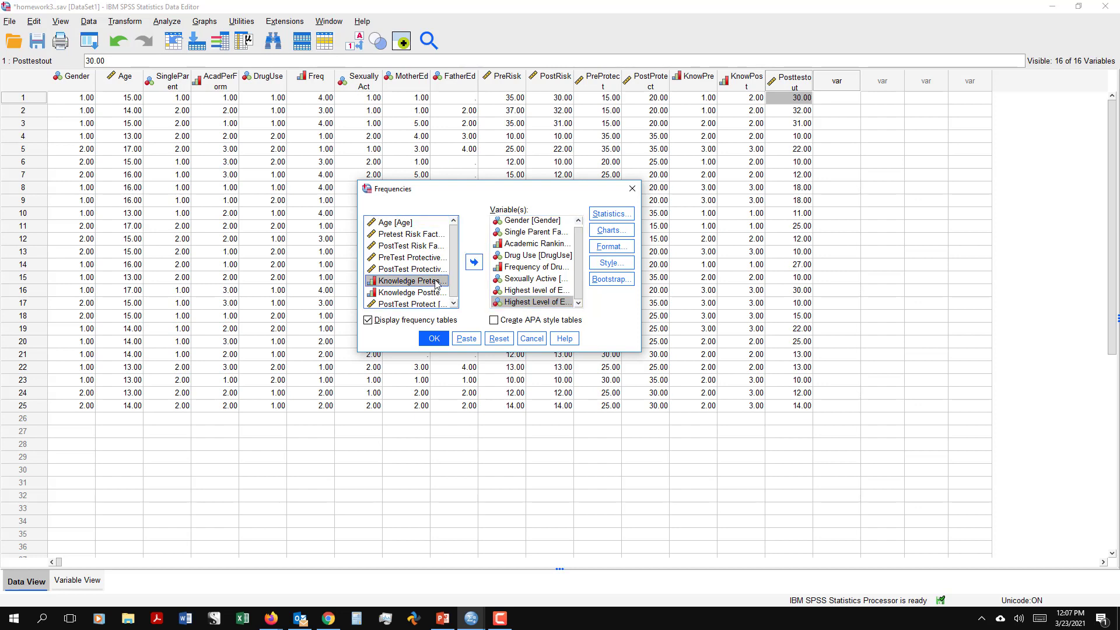
double_click(439, 284)
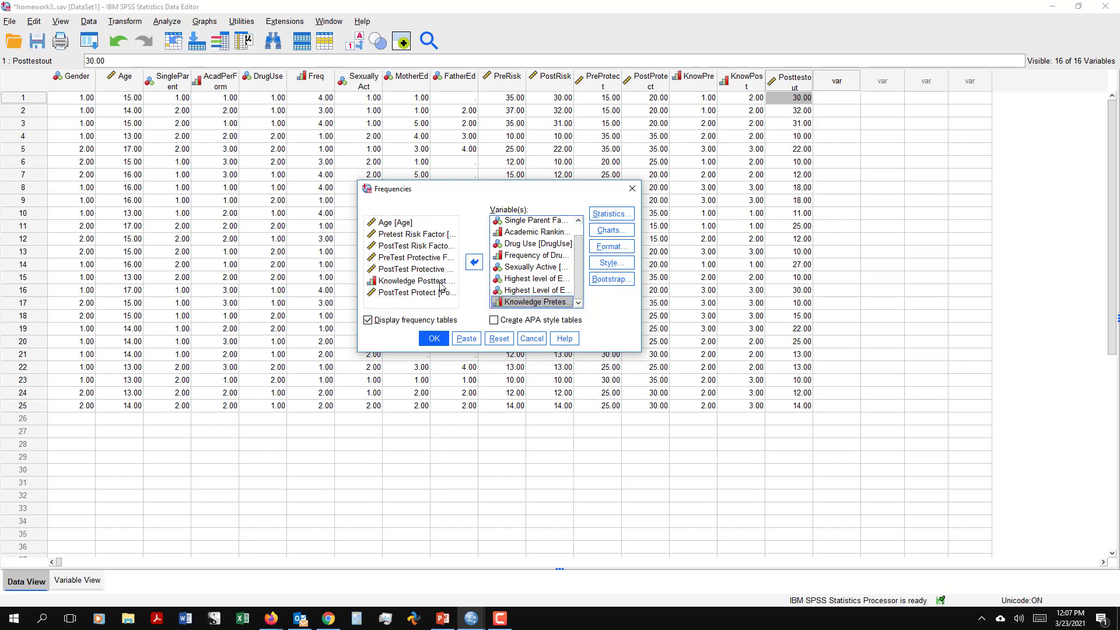
left_click(511, 302)
left_click(474, 263)
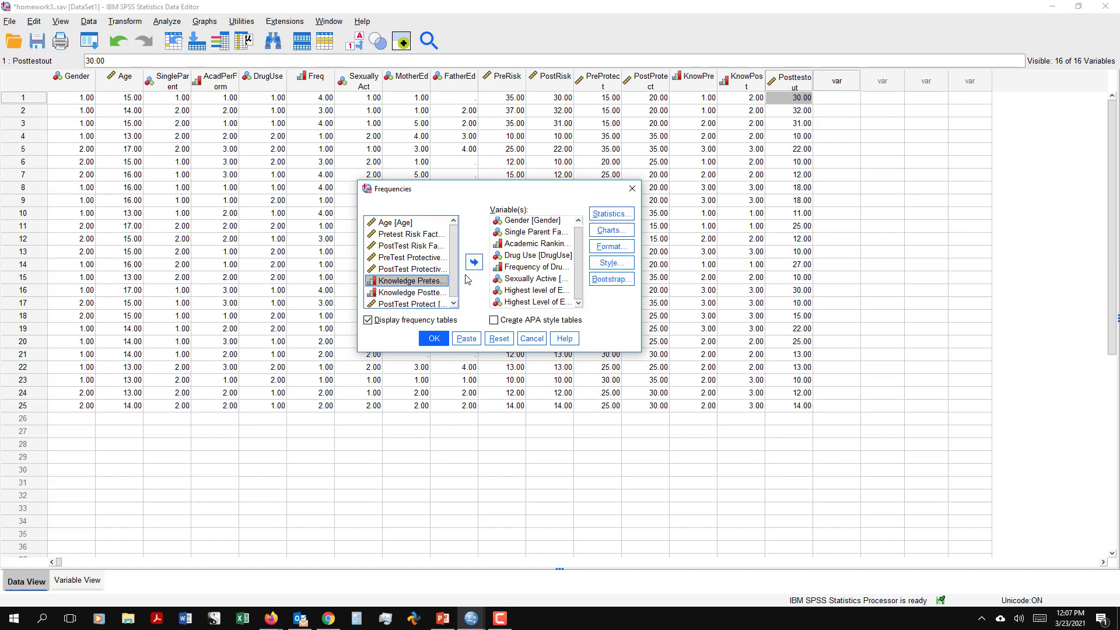
Step: Run the Frequencies analysis with frequency tables and no additional statistics
left_click(603, 215)
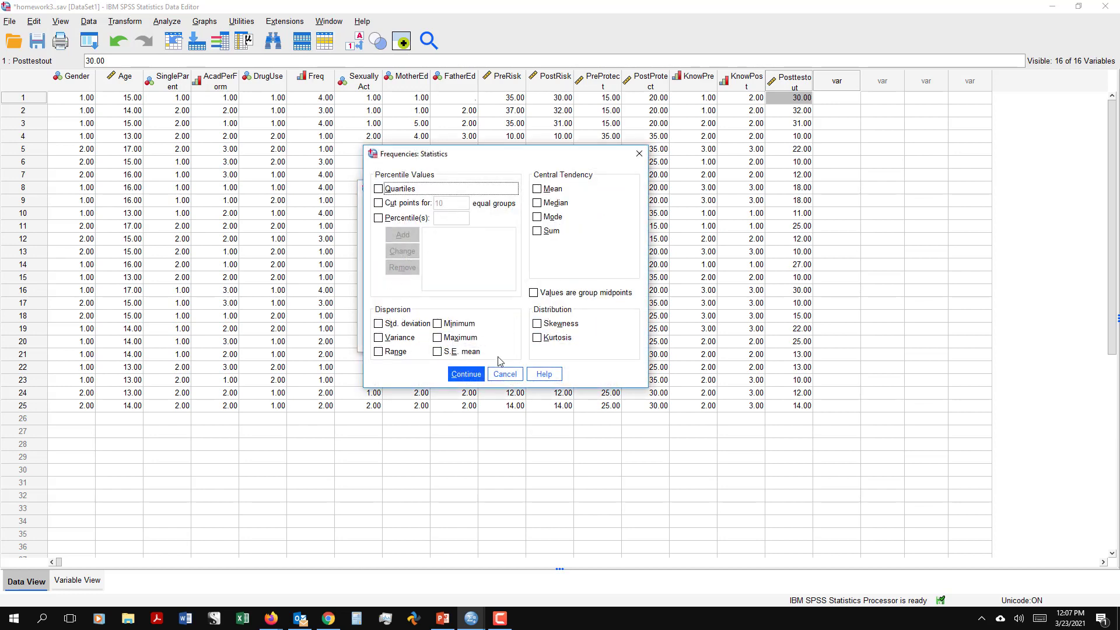
left_click(504, 374)
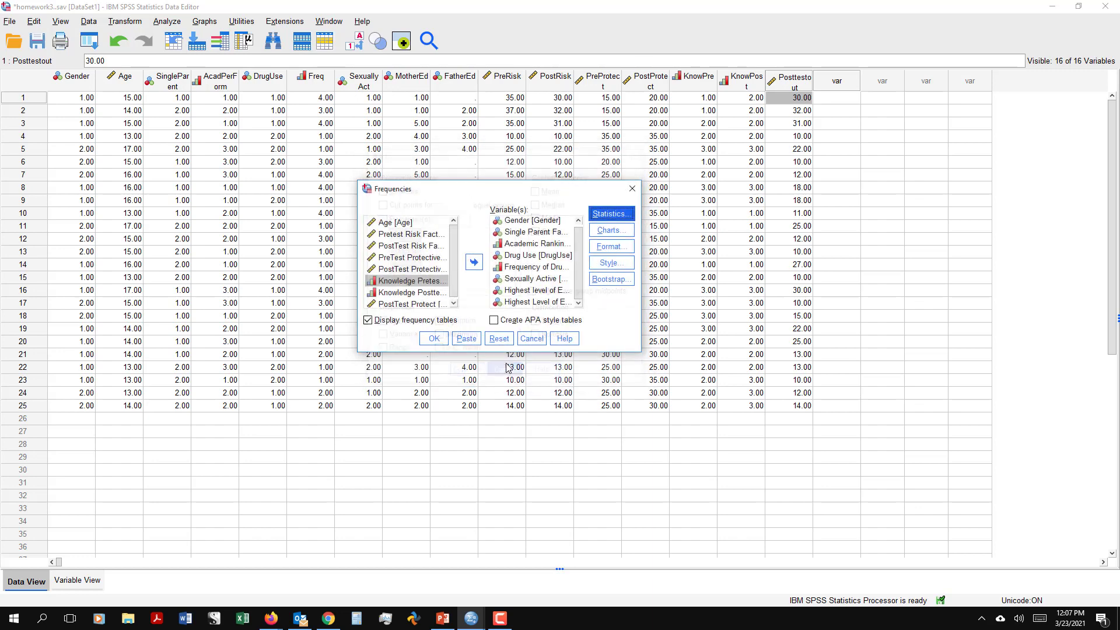
left_click(444, 341)
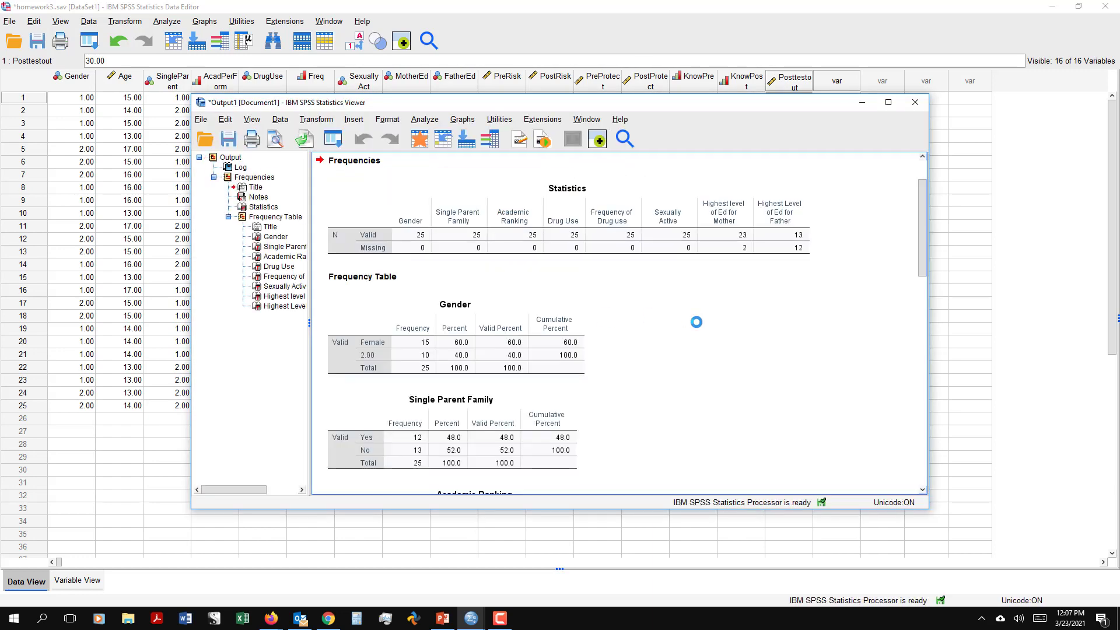
Step: Examine the valid and missing counts and the frequency tables from Gender through Highest Level of Ed for Father
left_click(424, 242)
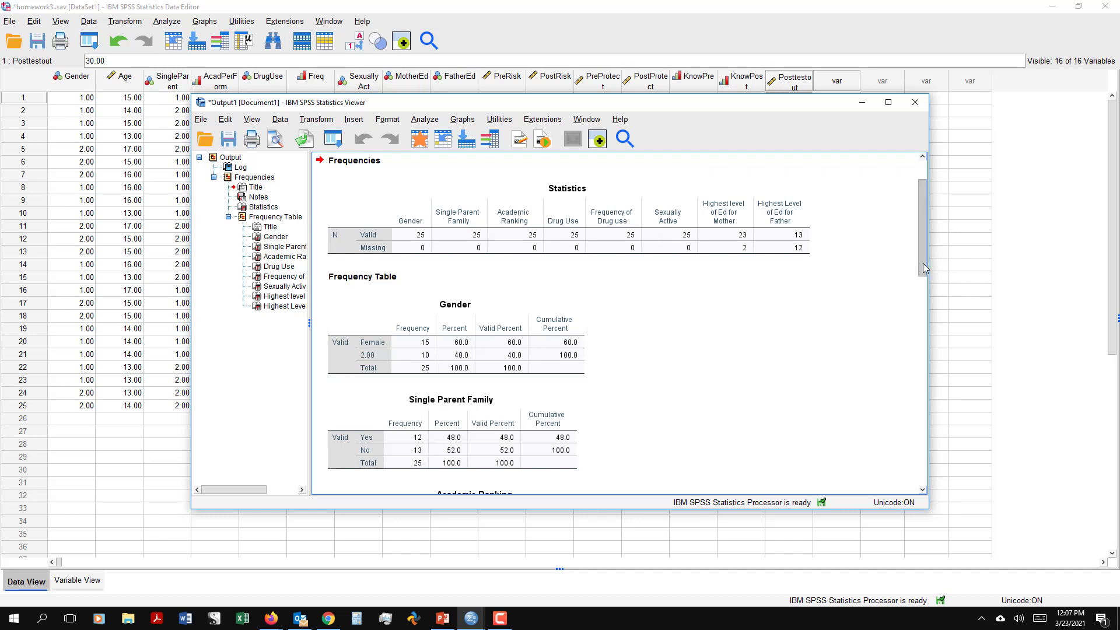
left_click_drag(923, 264, 924, 309)
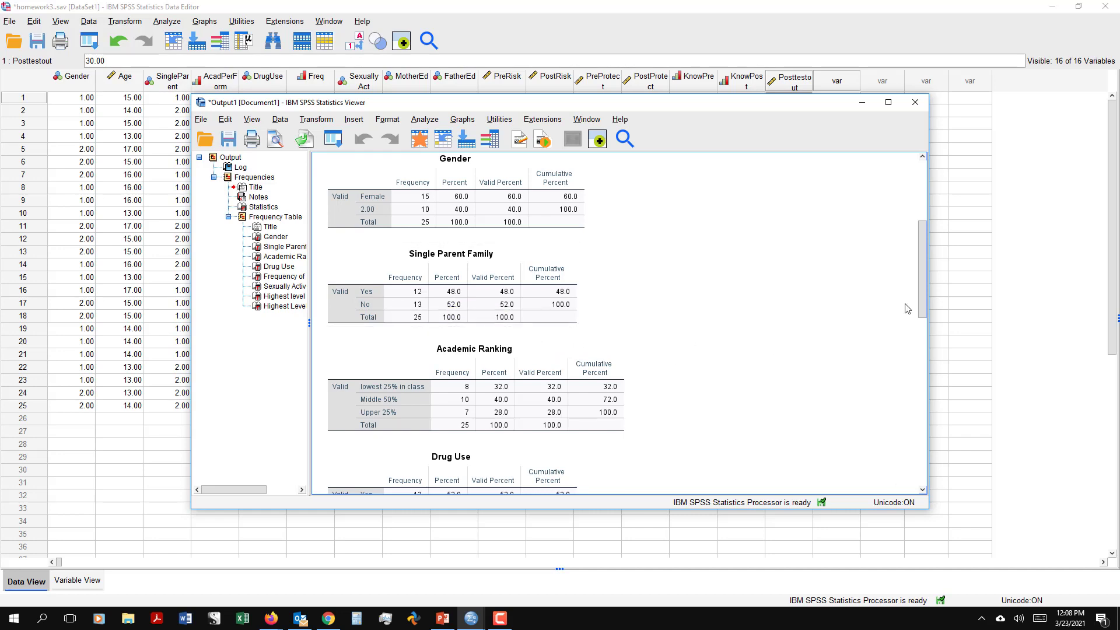
left_click_drag(923, 288, 922, 327)
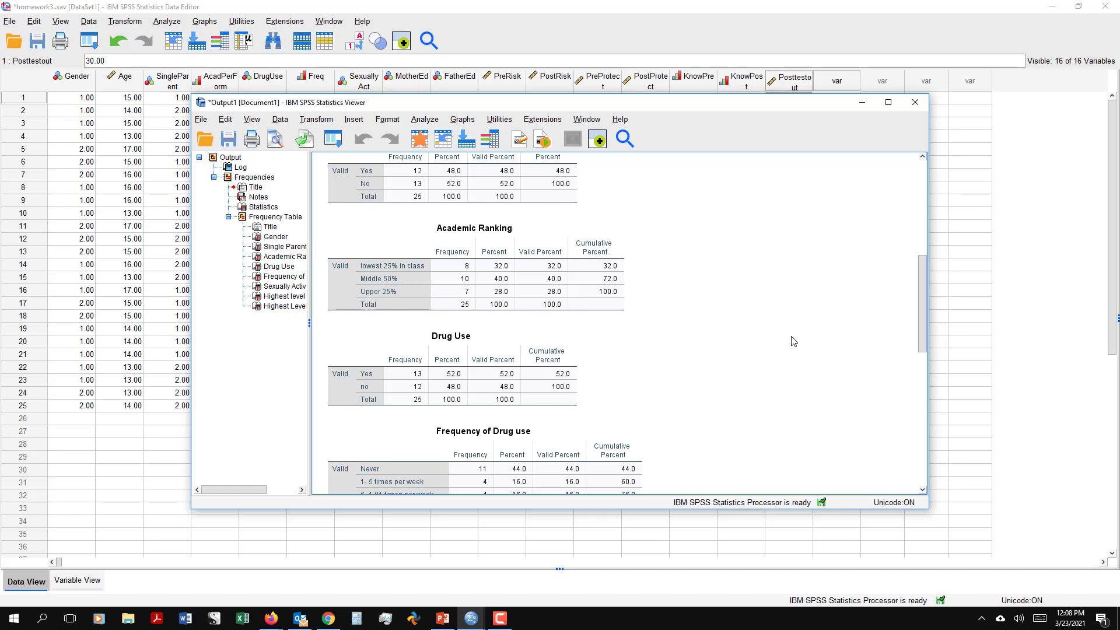
left_click(470, 308)
left_click_drag(922, 337, 924, 353)
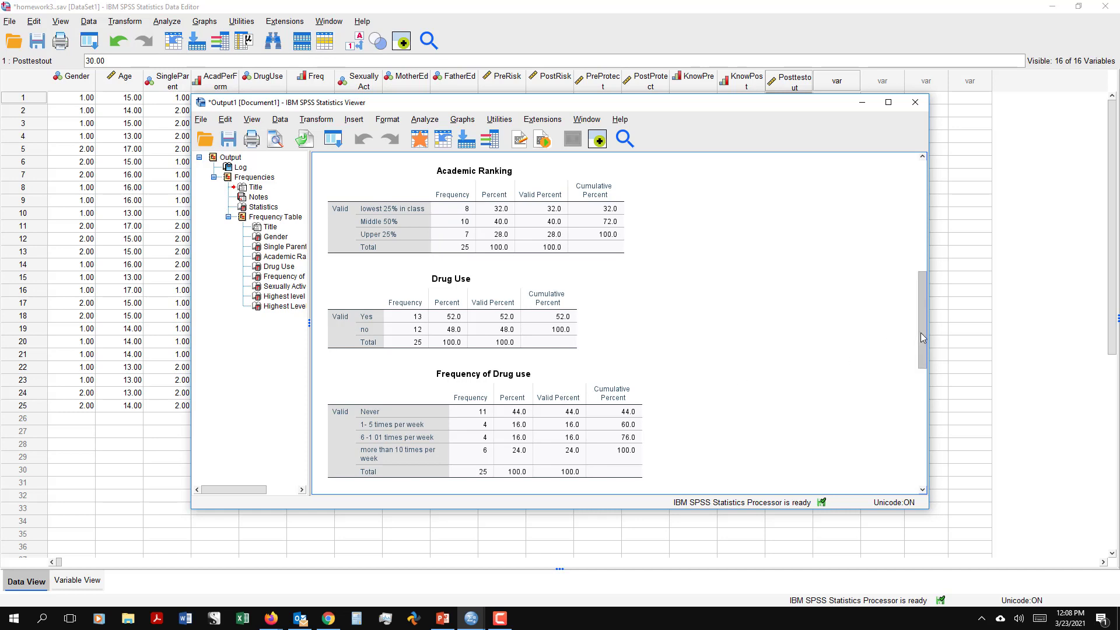
left_click_drag(921, 337, 922, 360)
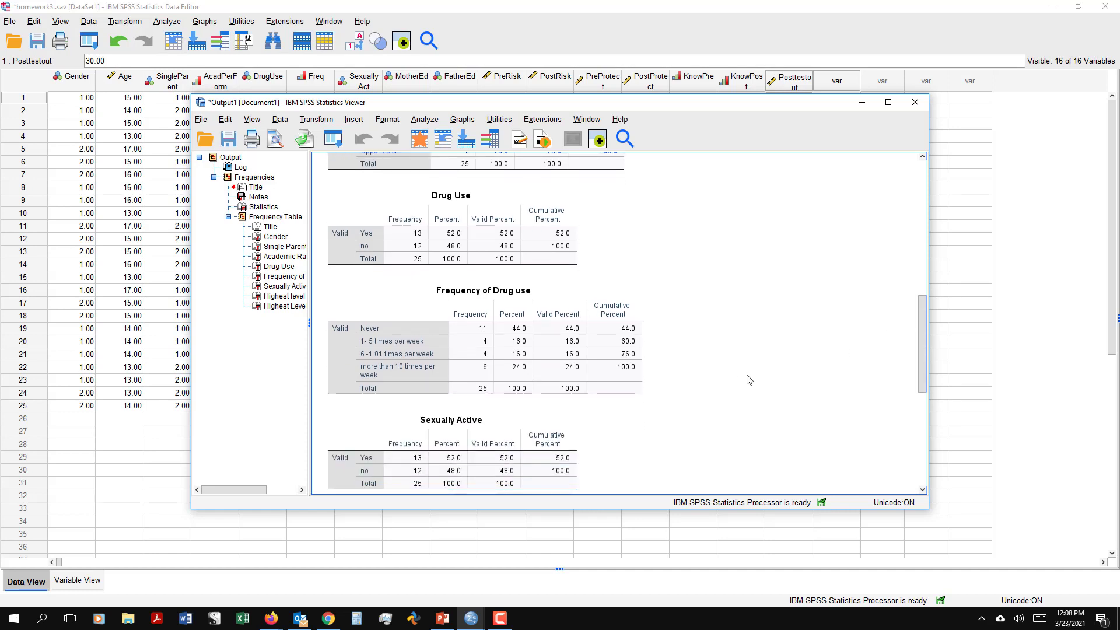
left_click(418, 256)
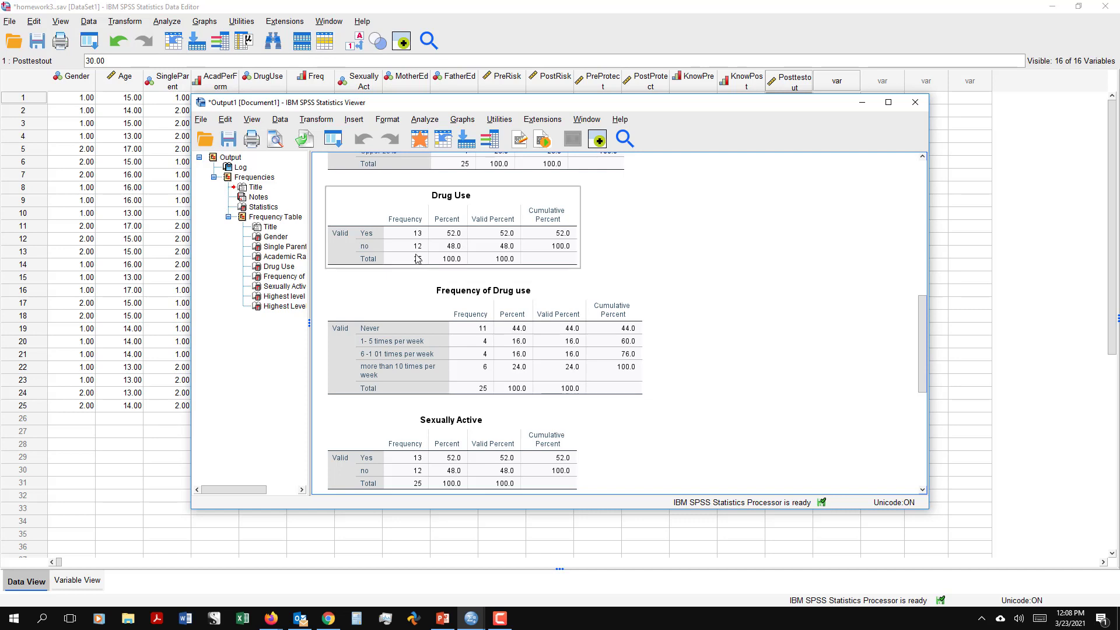
left_click(443, 306)
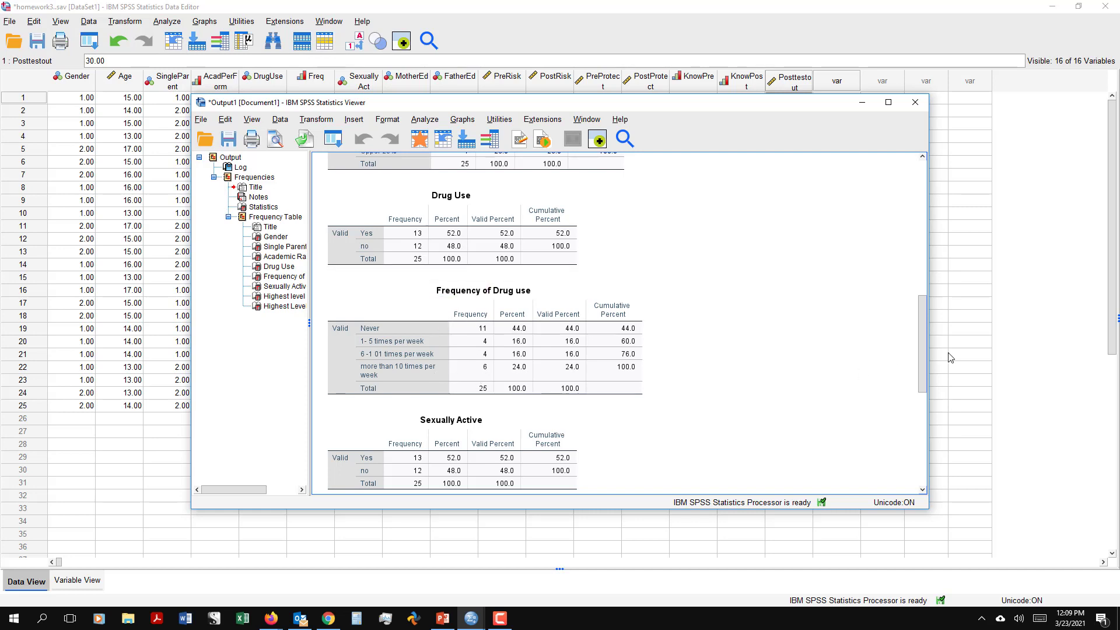
left_click_drag(921, 366, 925, 411)
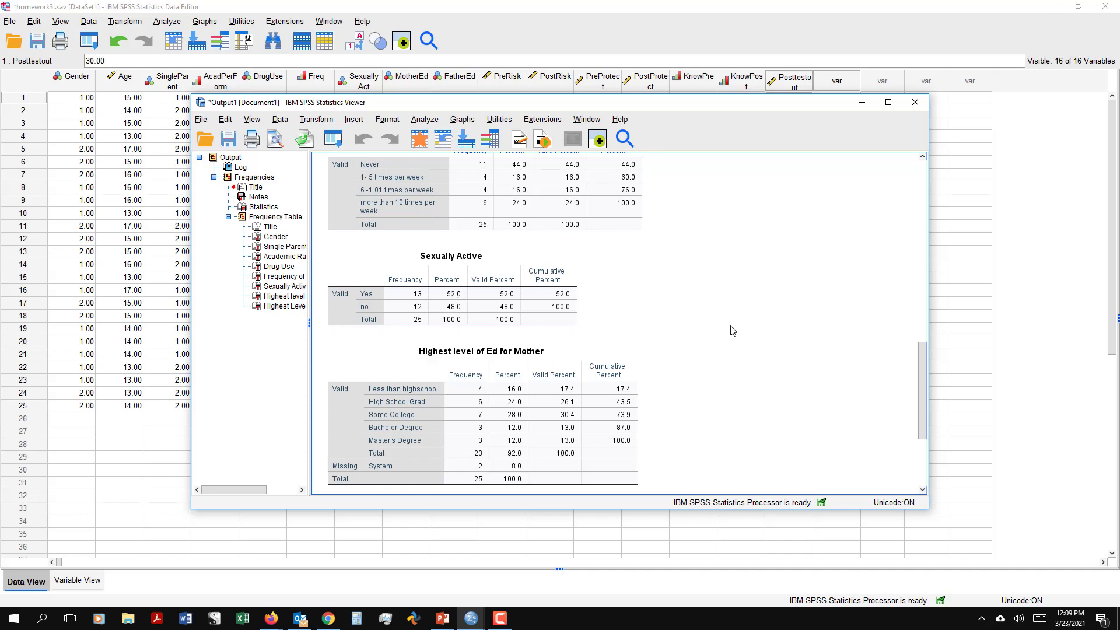
left_click_drag(920, 387, 916, 431)
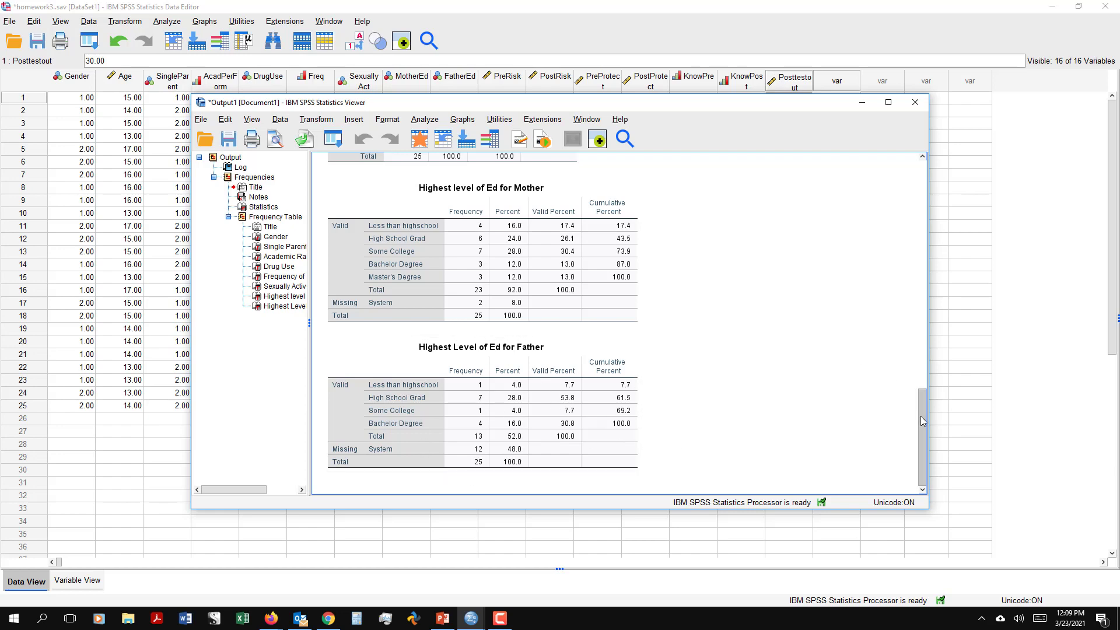
left_click_drag(922, 418, 922, 235)
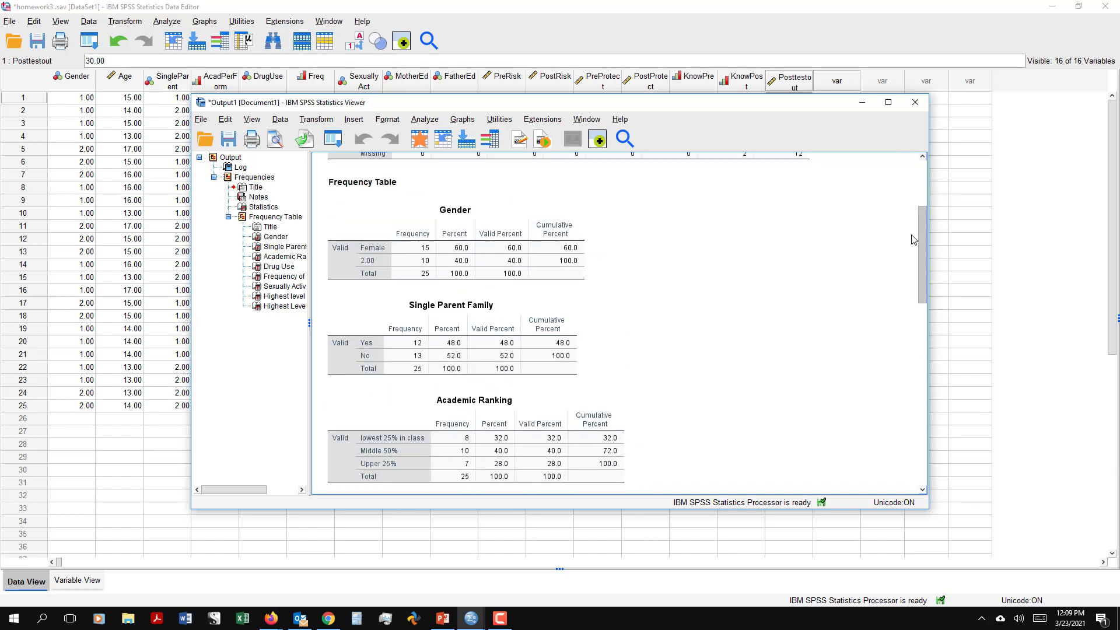
Step: Close the output viewer without saving its contents
left_click(915, 102)
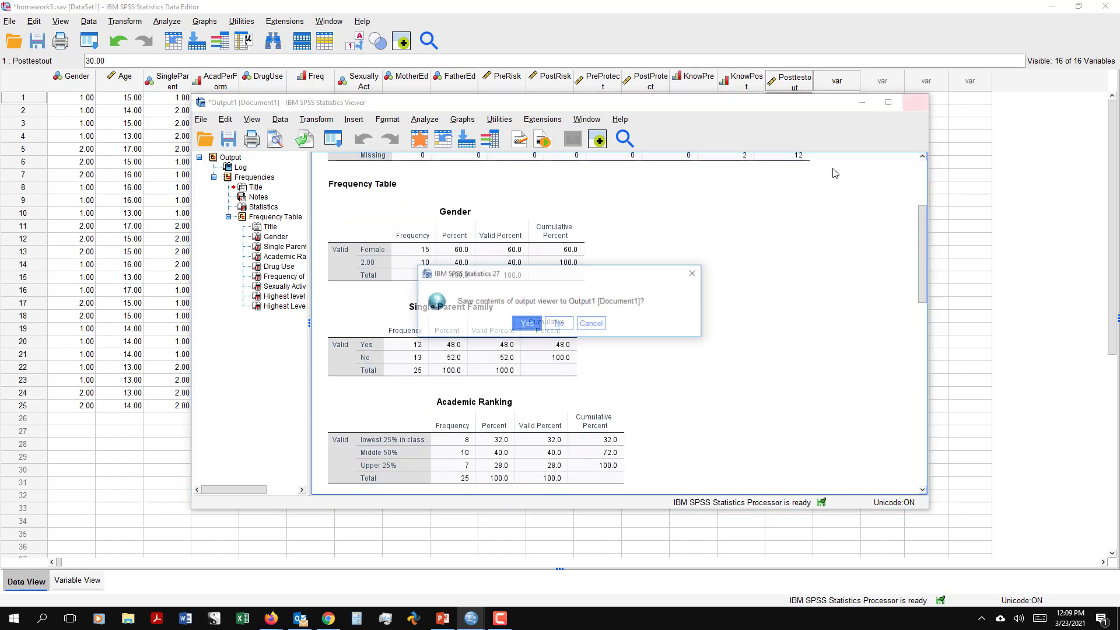
left_click(559, 325)
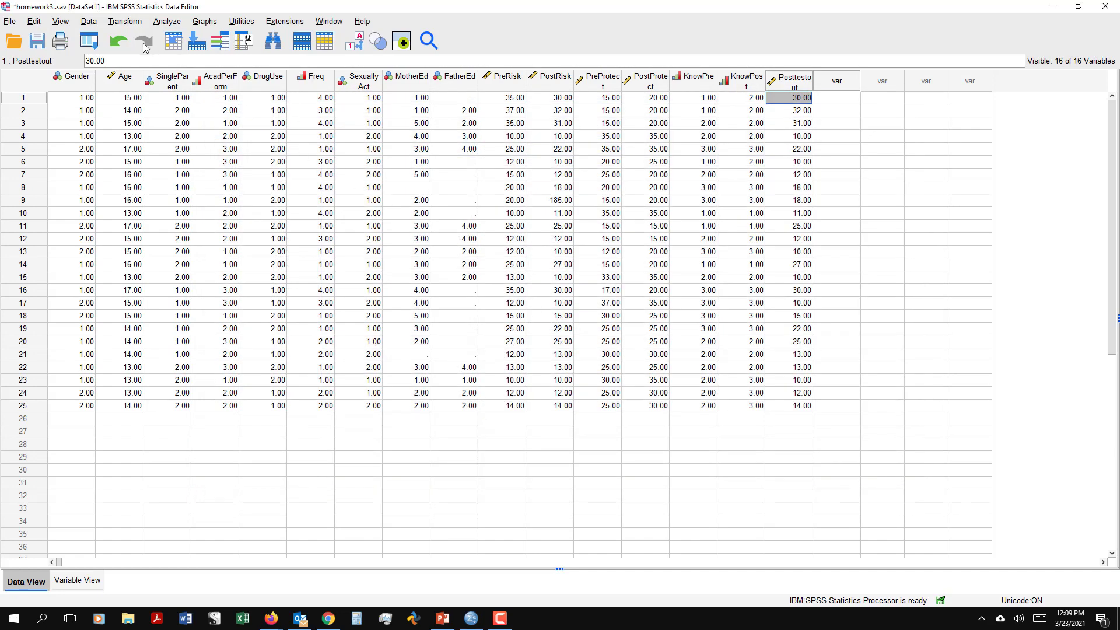
Step: Set up a Crosstabs analysis with Gender as the row variable and Sexually Active as the column variable
left_click(174, 23)
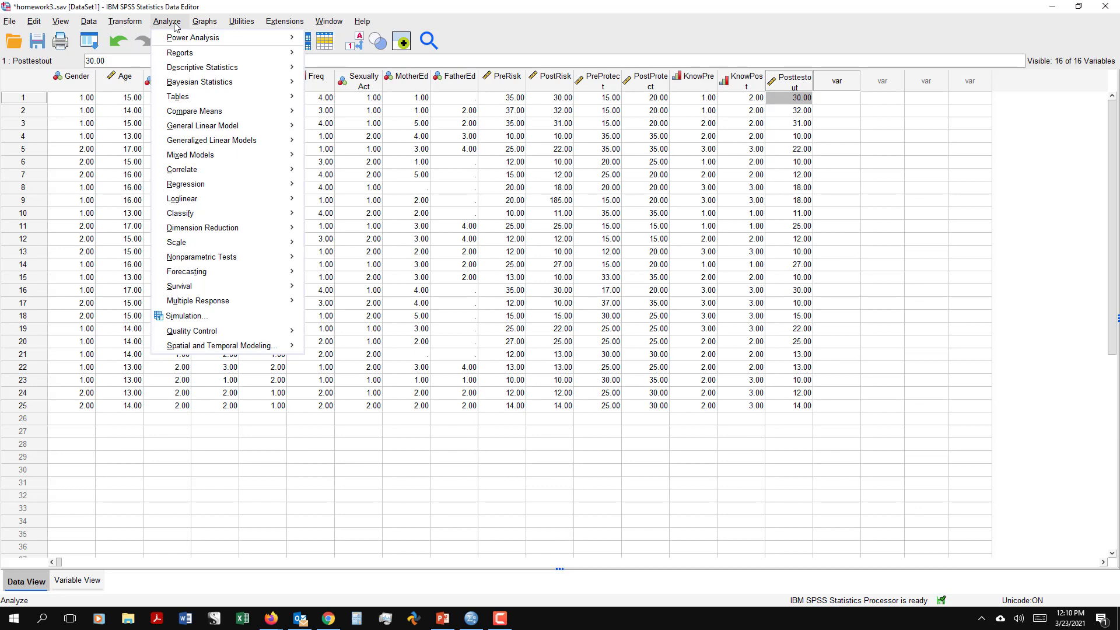
mouse_move(181, 67)
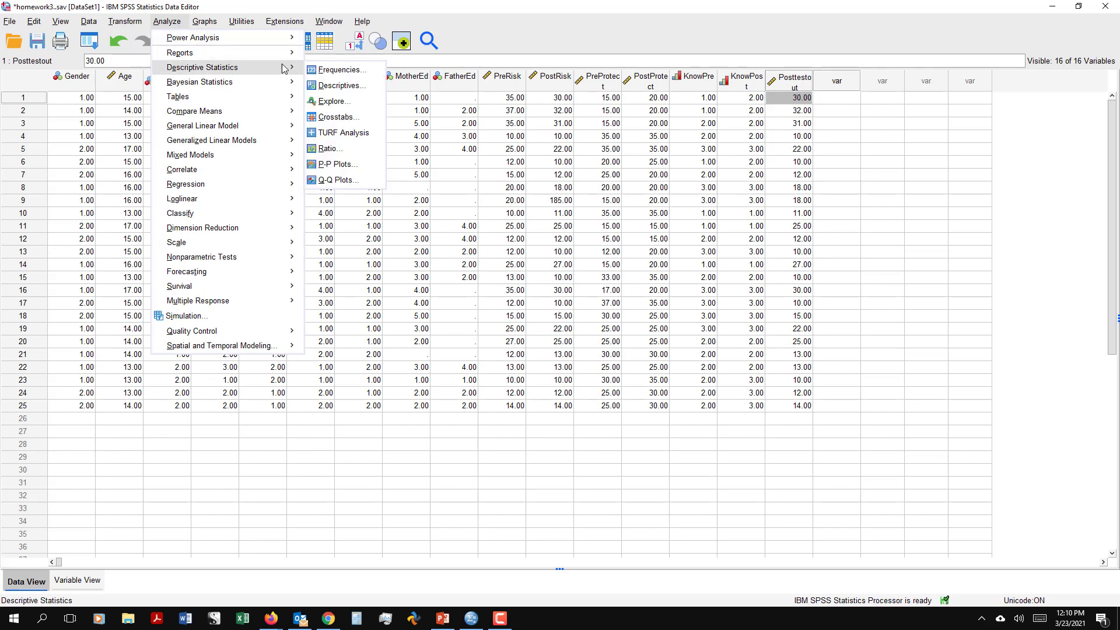
left_click(352, 120)
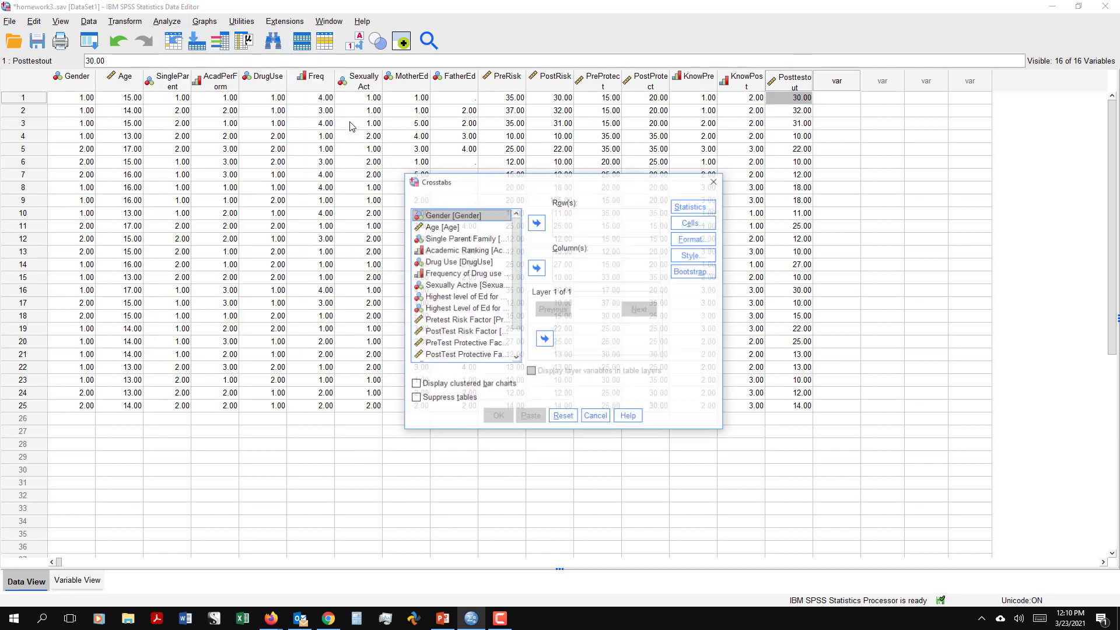
left_click(538, 221)
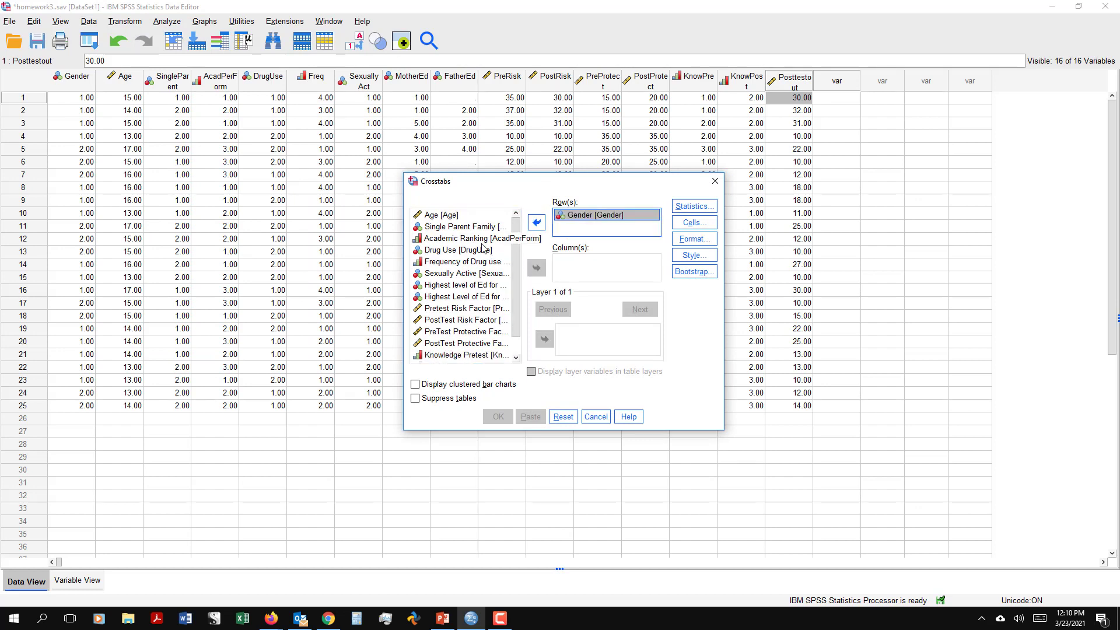
left_click(478, 273)
left_click(537, 268)
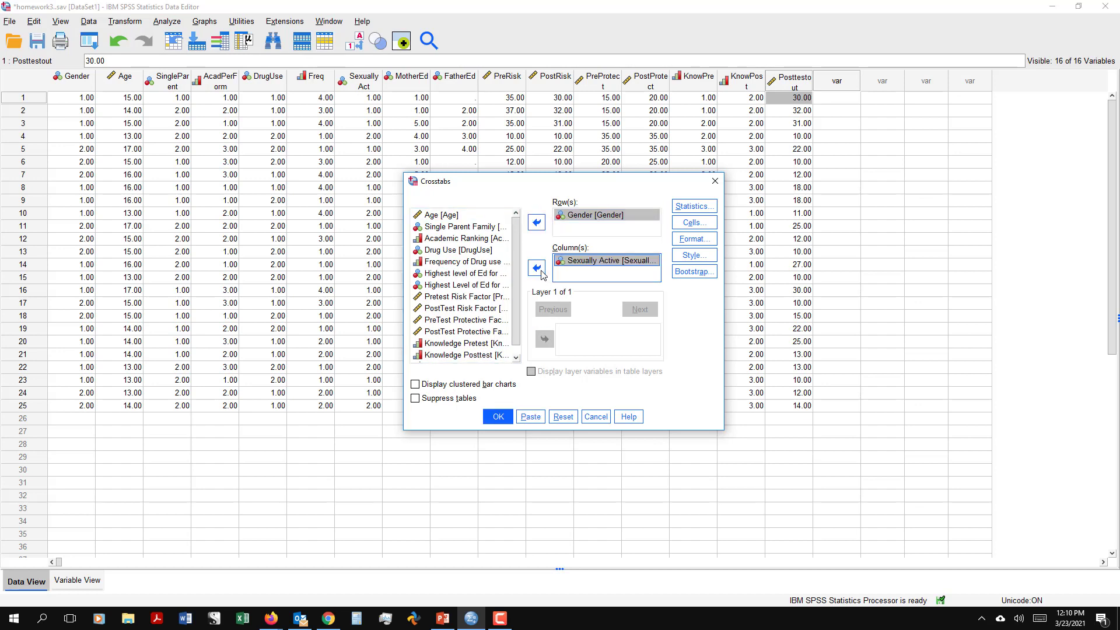
Step: Include row, column and total percentages in the crosstab cells alongside the observed counts, and run the analysis
left_click(687, 225)
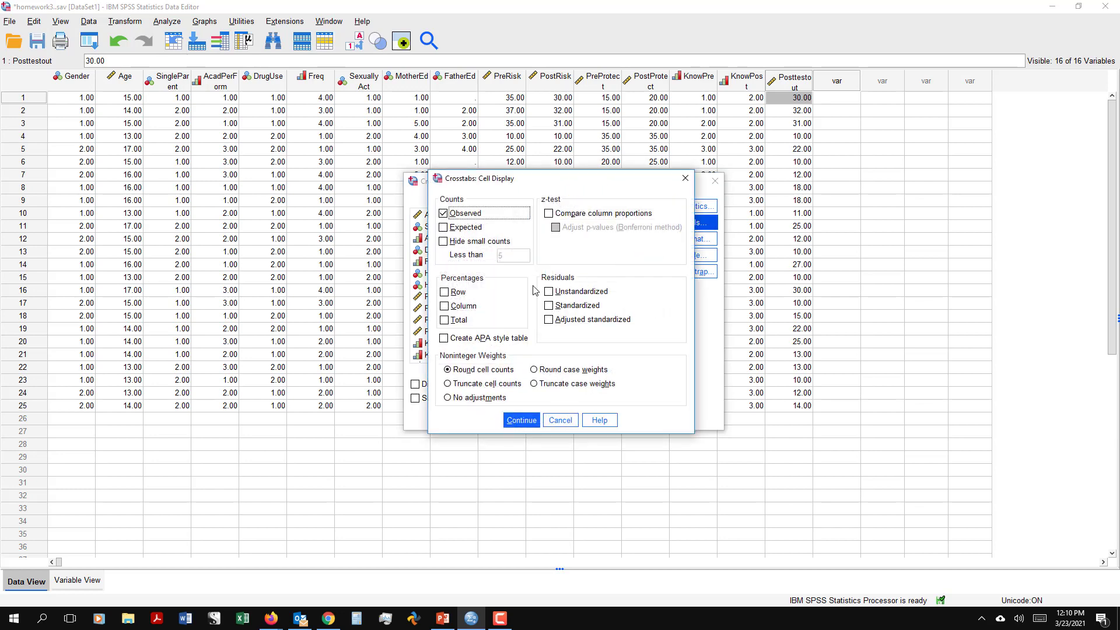
left_click(446, 295)
left_click(445, 306)
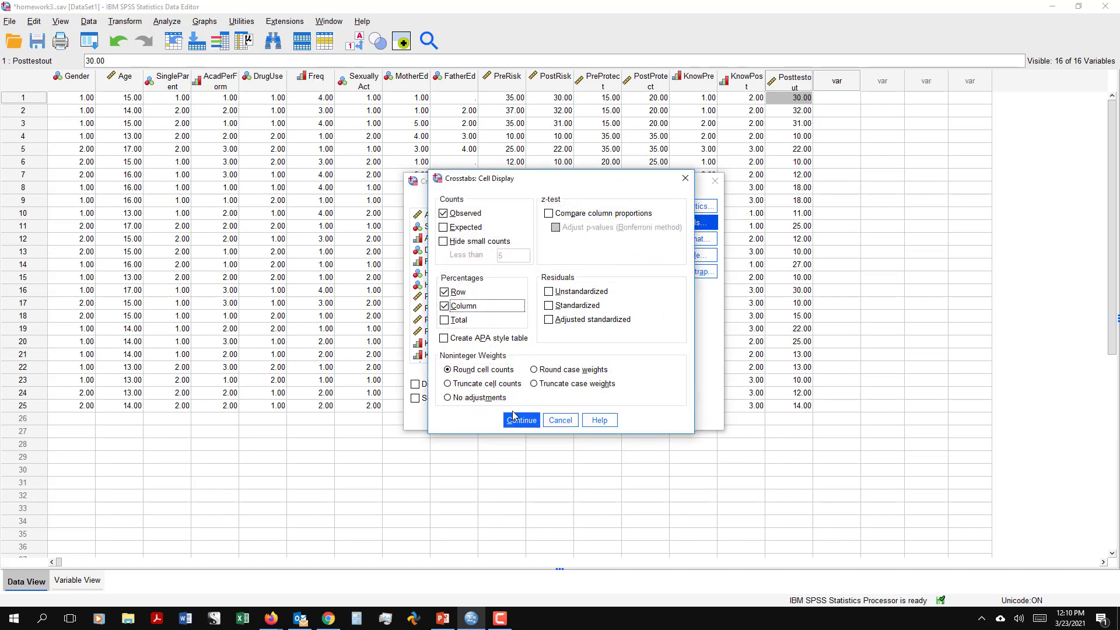
left_click(445, 320)
left_click(531, 422)
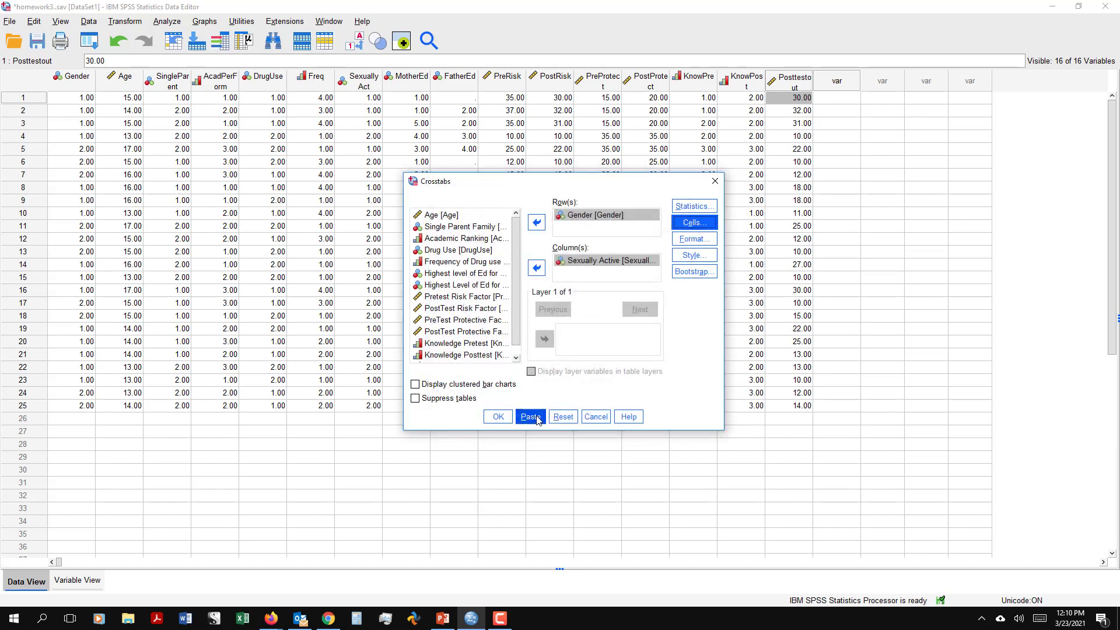
left_click(499, 419)
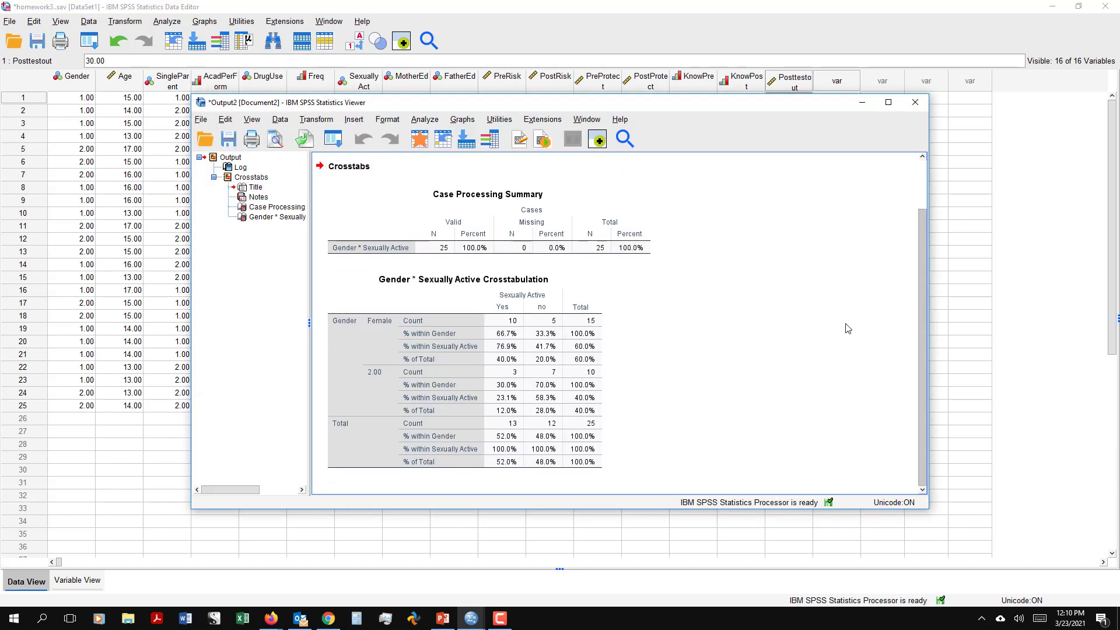
Step: Examine the counts and percentages in the Gender by Sexually Active crosstabulation, and close the output viewer without saving
left_click(373, 322)
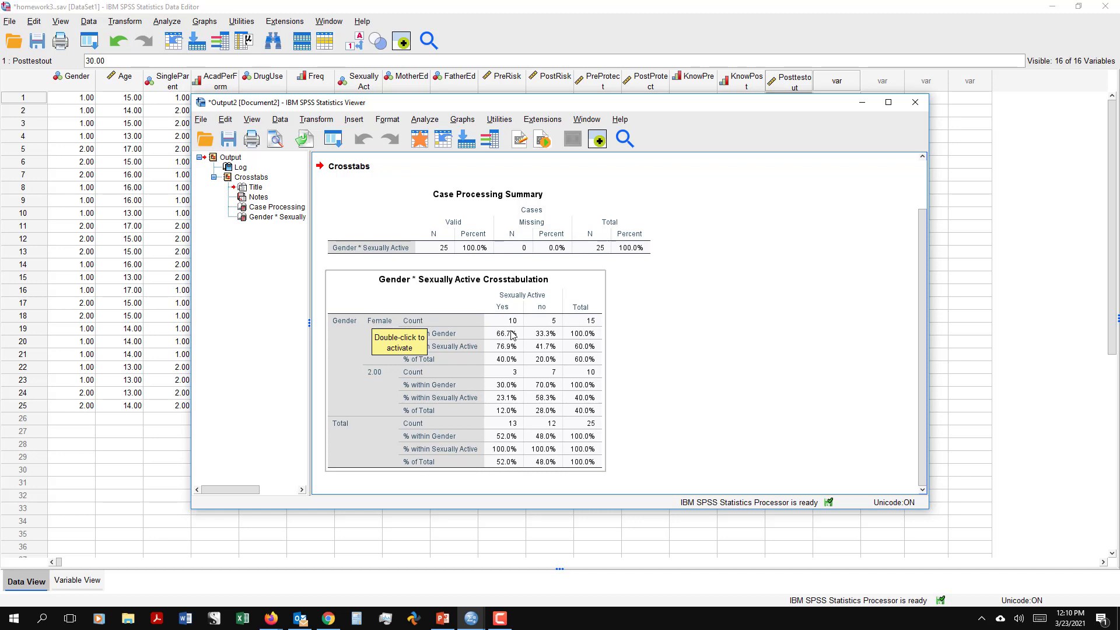
left_click(690, 332)
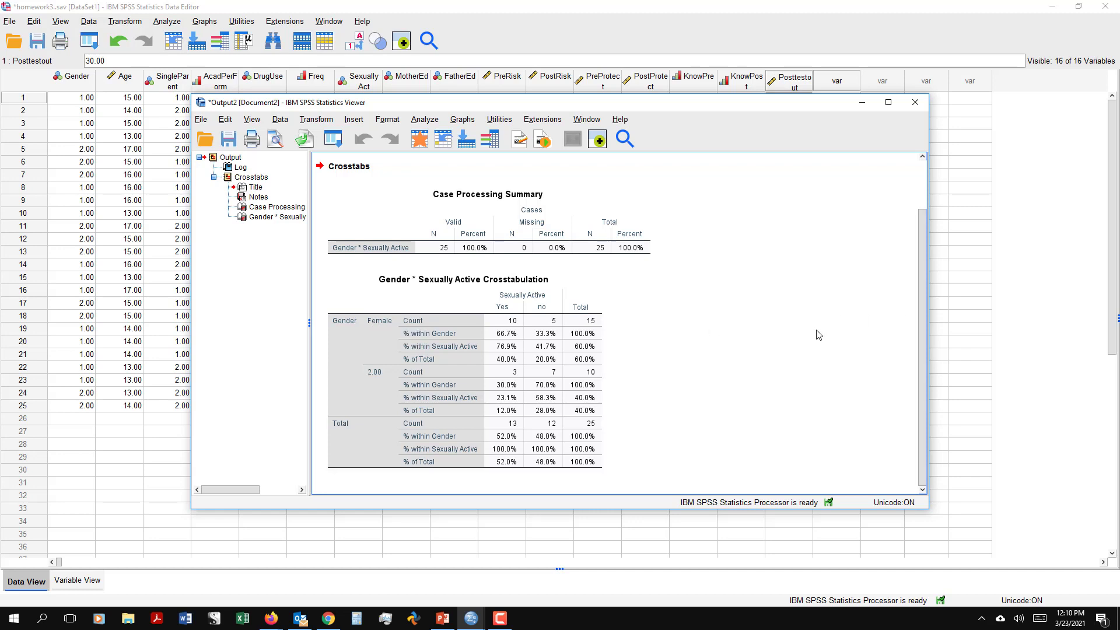
left_click(525, 348)
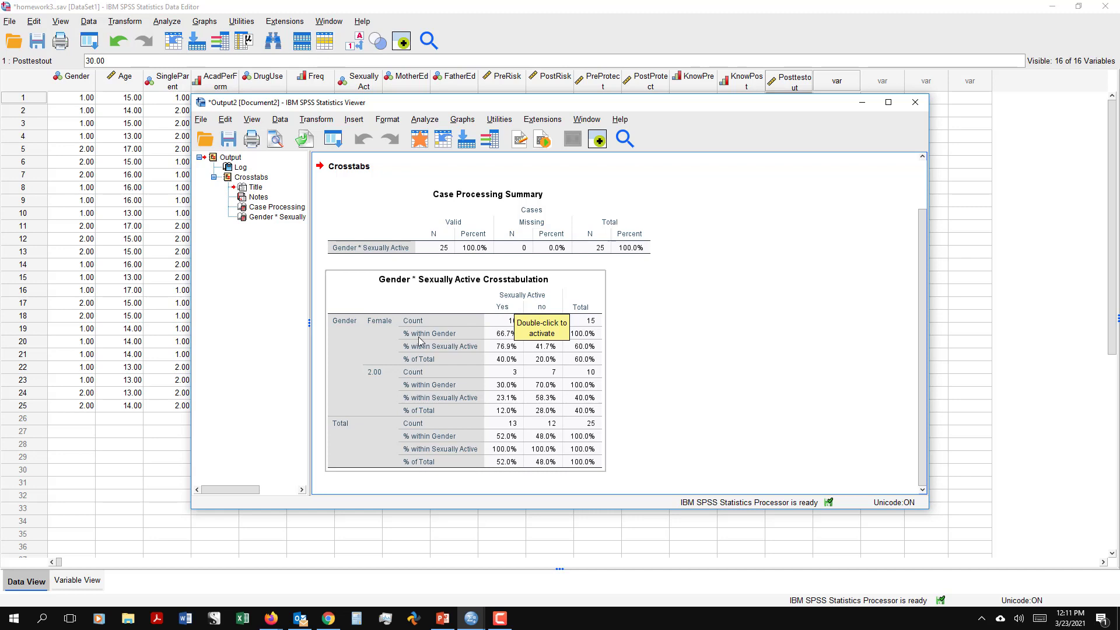
left_click(694, 356)
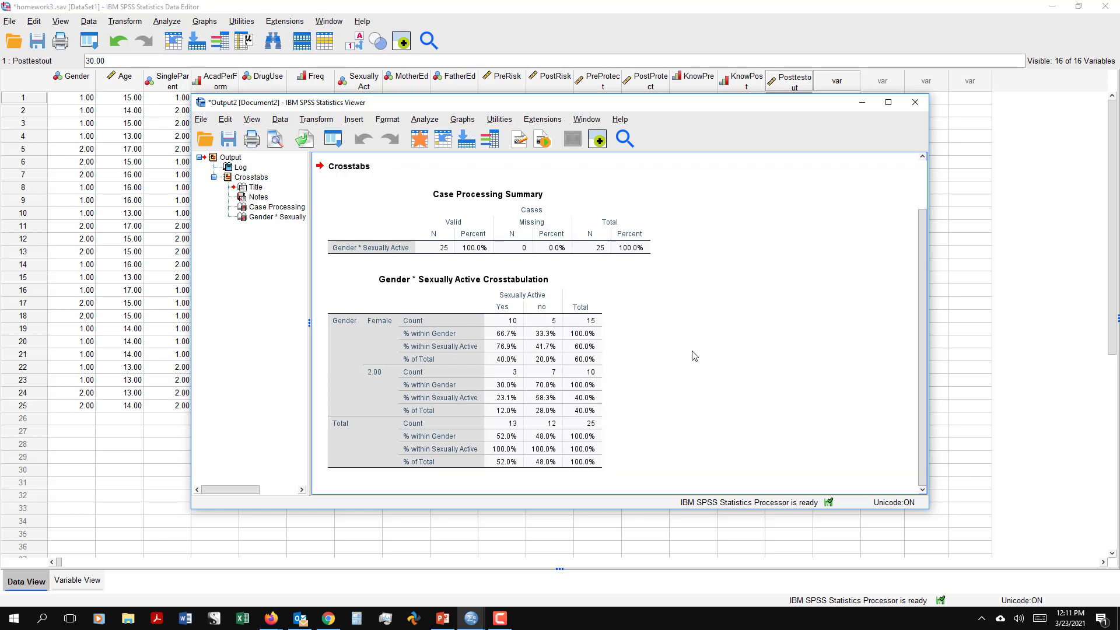
left_click(510, 356)
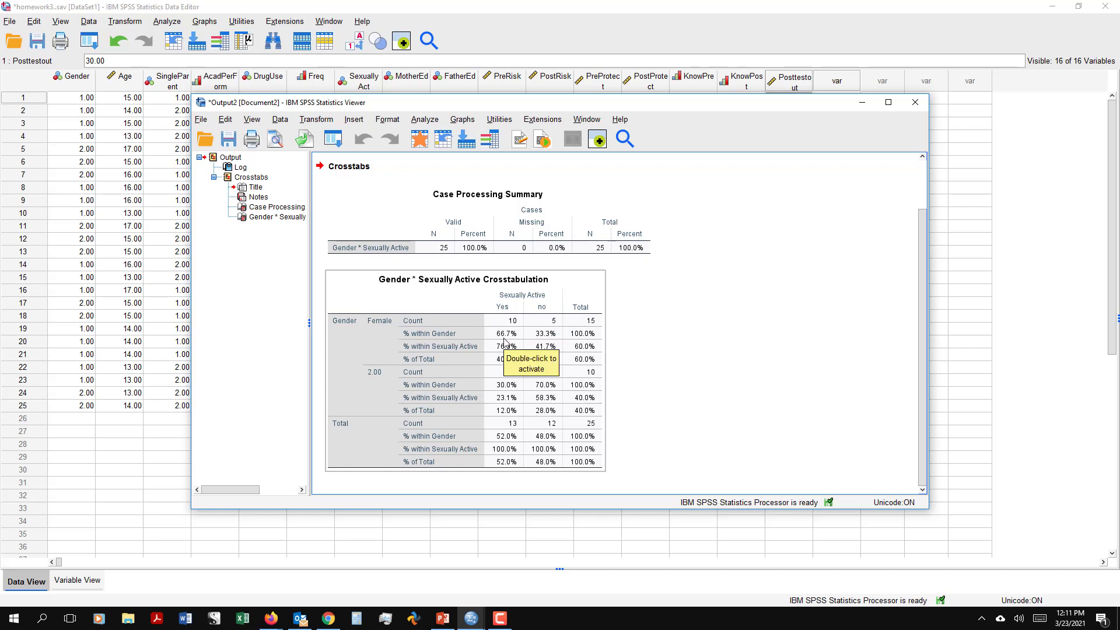
left_click(817, 361)
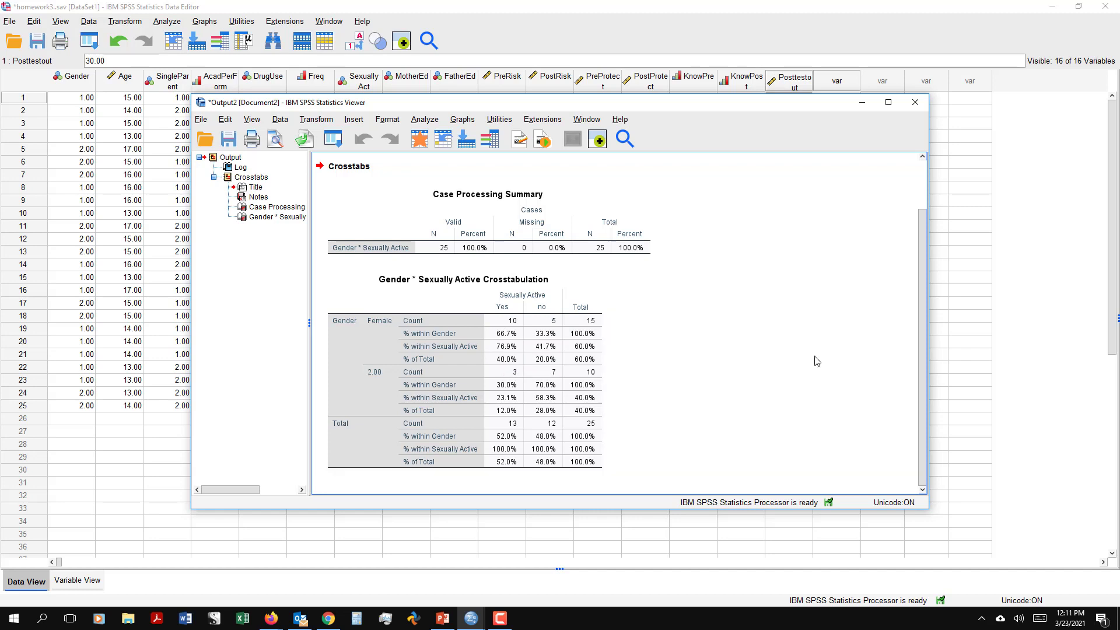
left_click(496, 357)
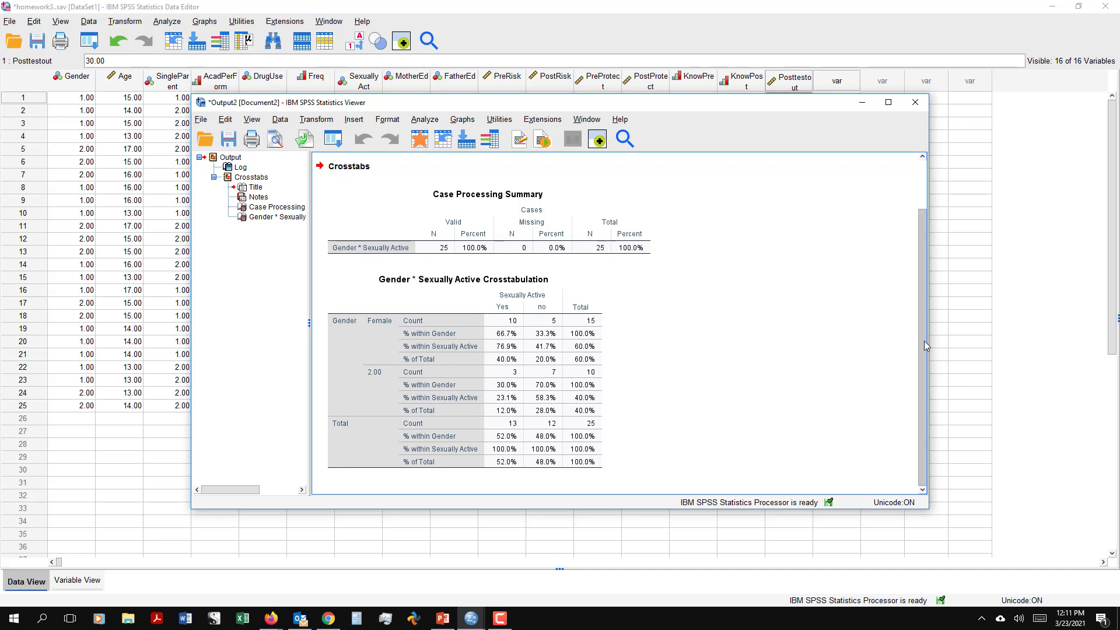
mouse_move(919, 372)
left_mouse_down()
mouse_move(918, 341)
mouse_move(915, 365)
left_mouse_up()
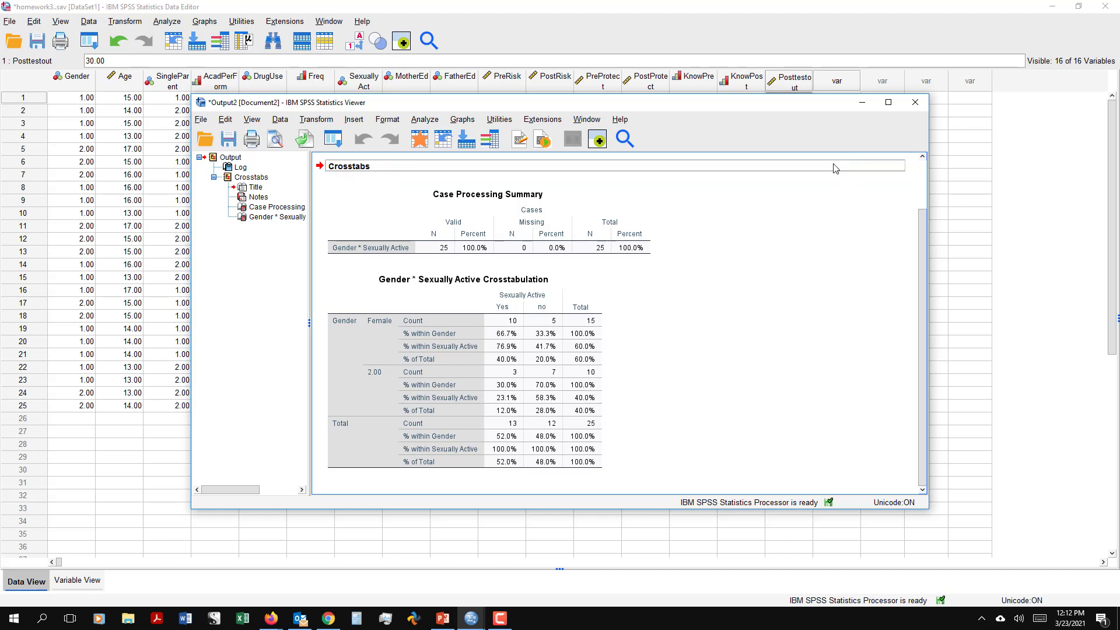
left_click(915, 102)
left_click(559, 324)
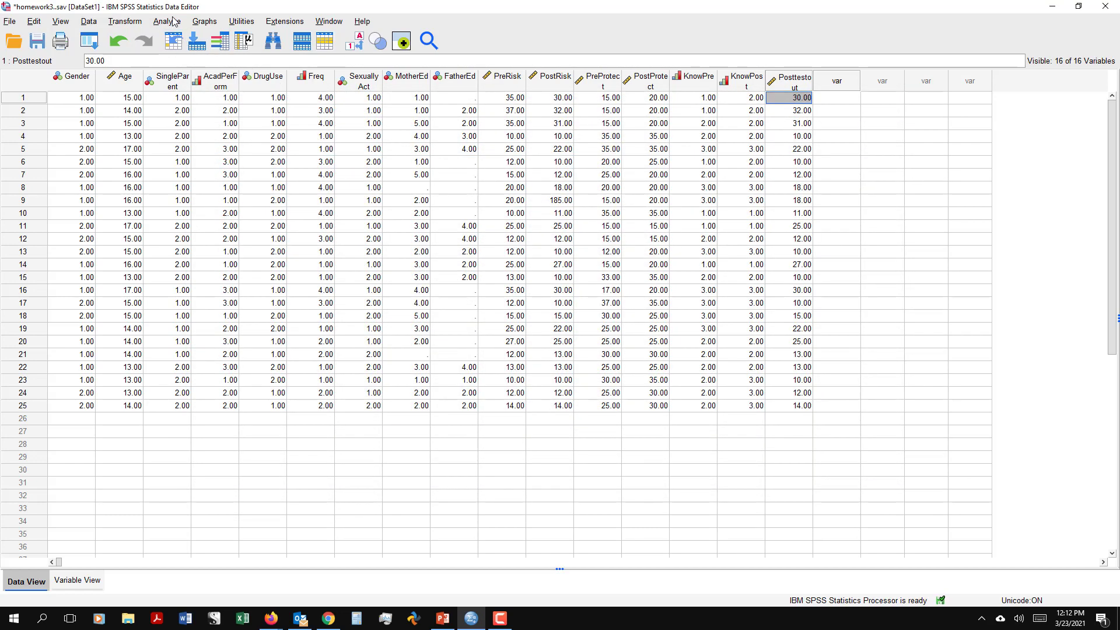
Step: Replace Sexually Active with Single Parent Family as the Crosstabs column variable, keeping Gender in the rows, and run the analysis
left_click(174, 21)
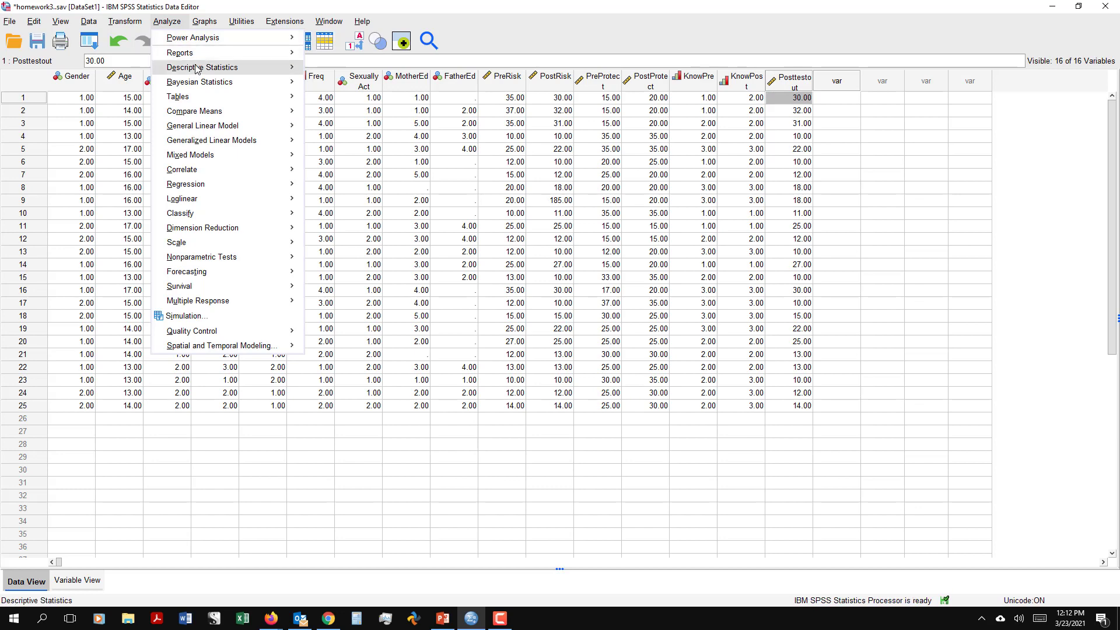
mouse_move(274, 77)
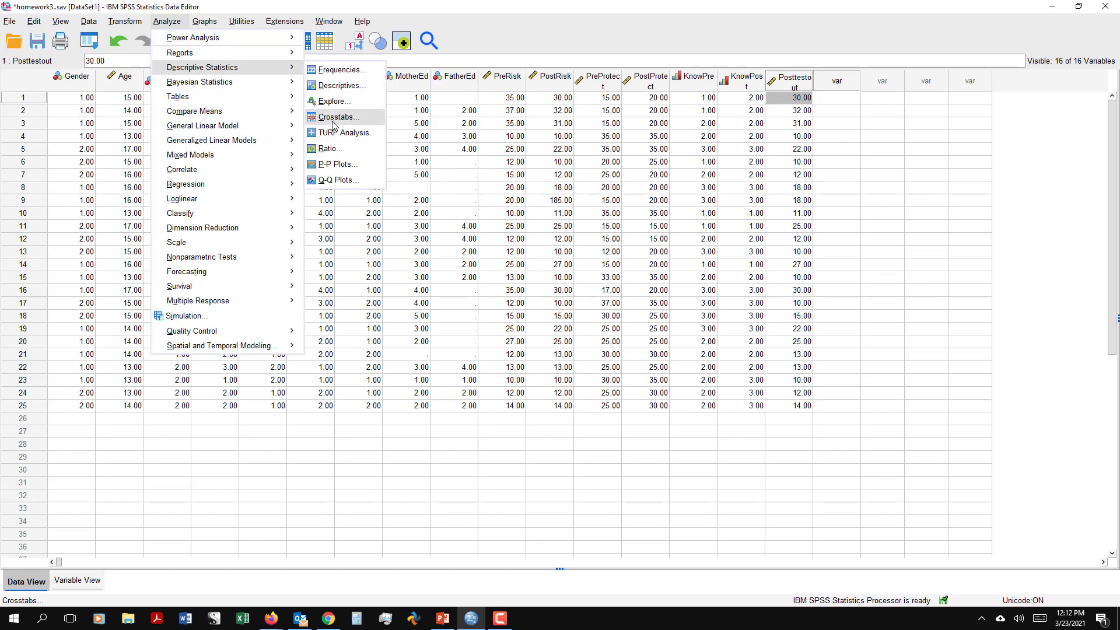
left_click(336, 118)
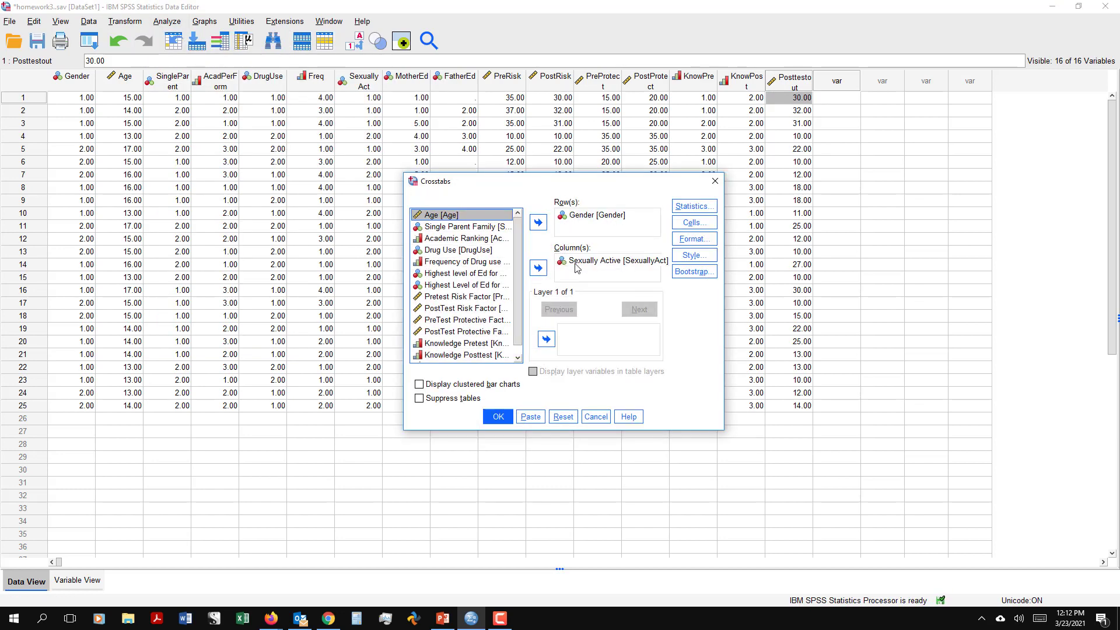
left_click(578, 264)
left_click(540, 271)
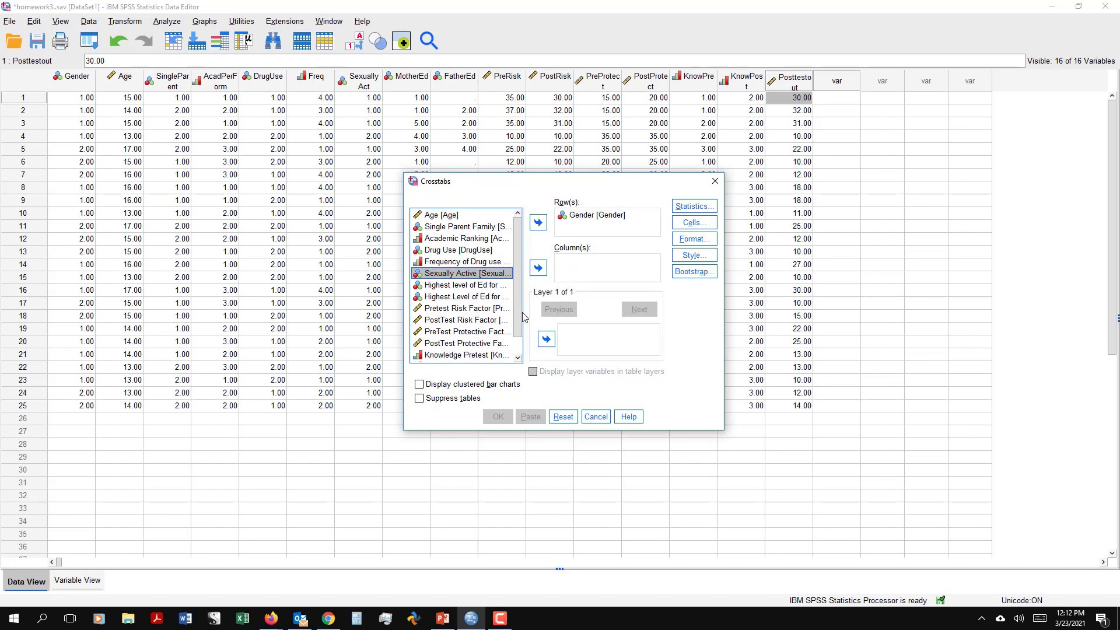
left_click(479, 227)
left_click(538, 268)
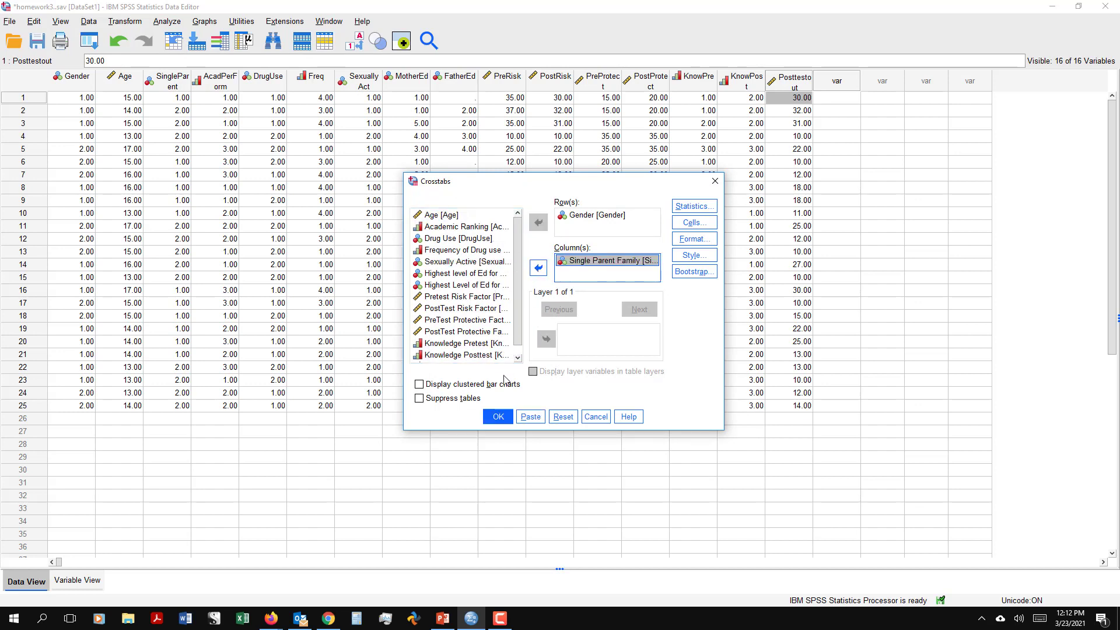
left_click(496, 417)
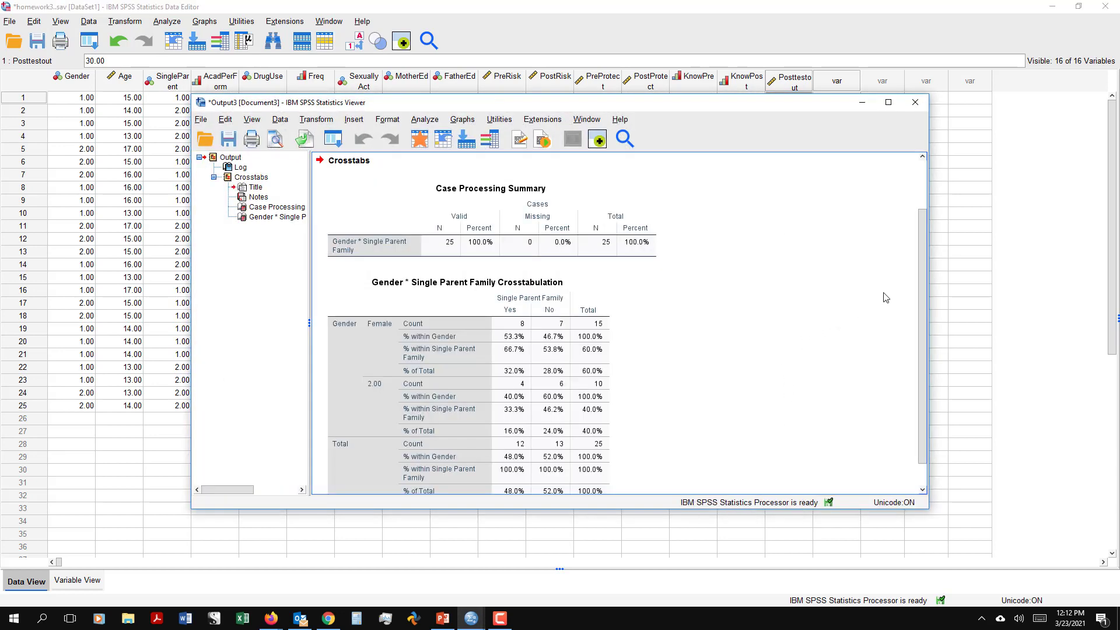
Step: Review the whole Gender by Single Parent Family crosstabulation and close its output without saving
scroll(919, 281, "down", 1)
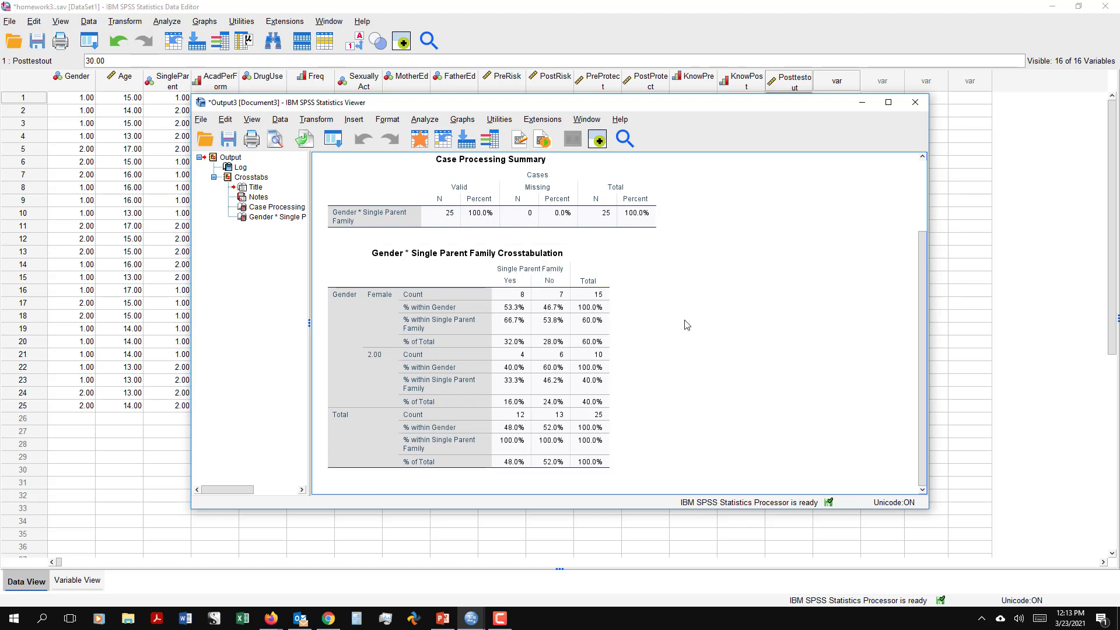
left_click(915, 102)
left_click(560, 323)
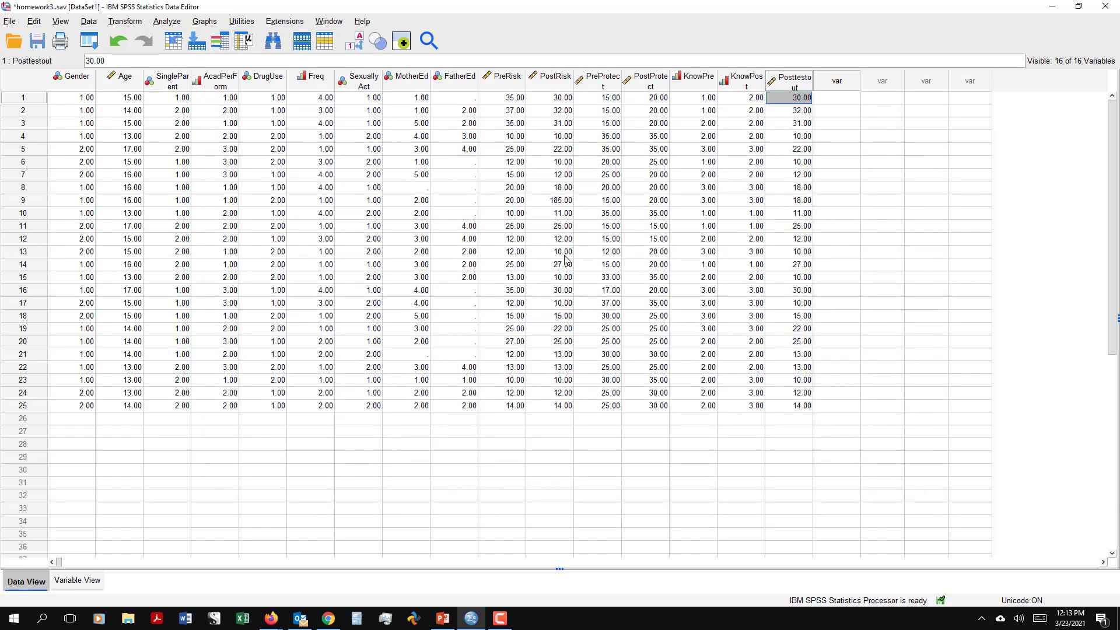
Step: Start a Descriptives analysis and add Age to its variables
left_click(168, 23)
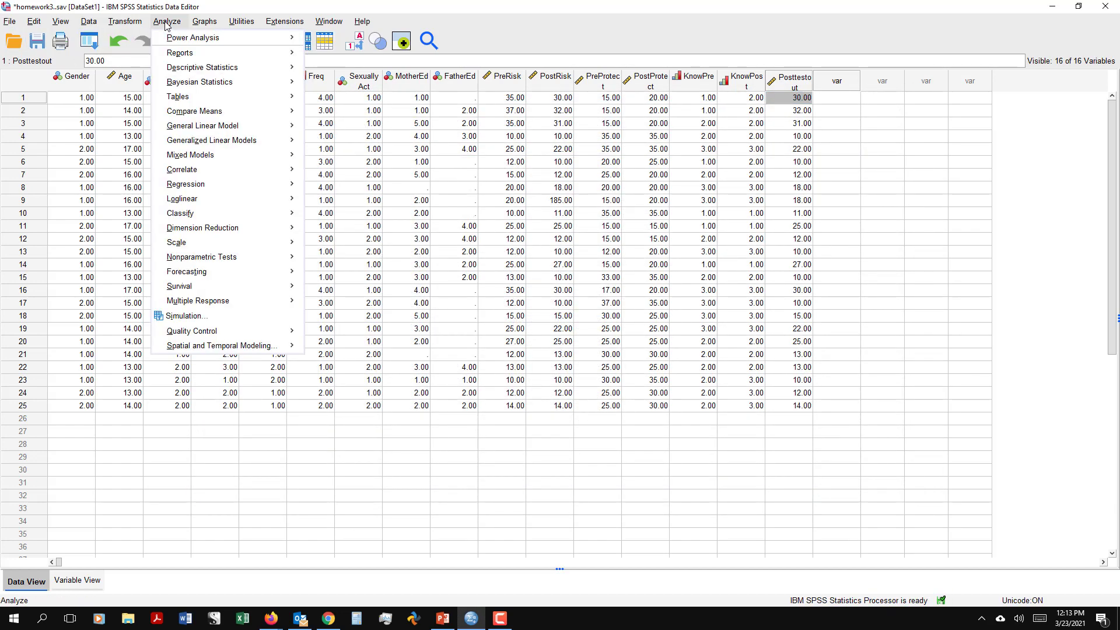
mouse_move(172, 70)
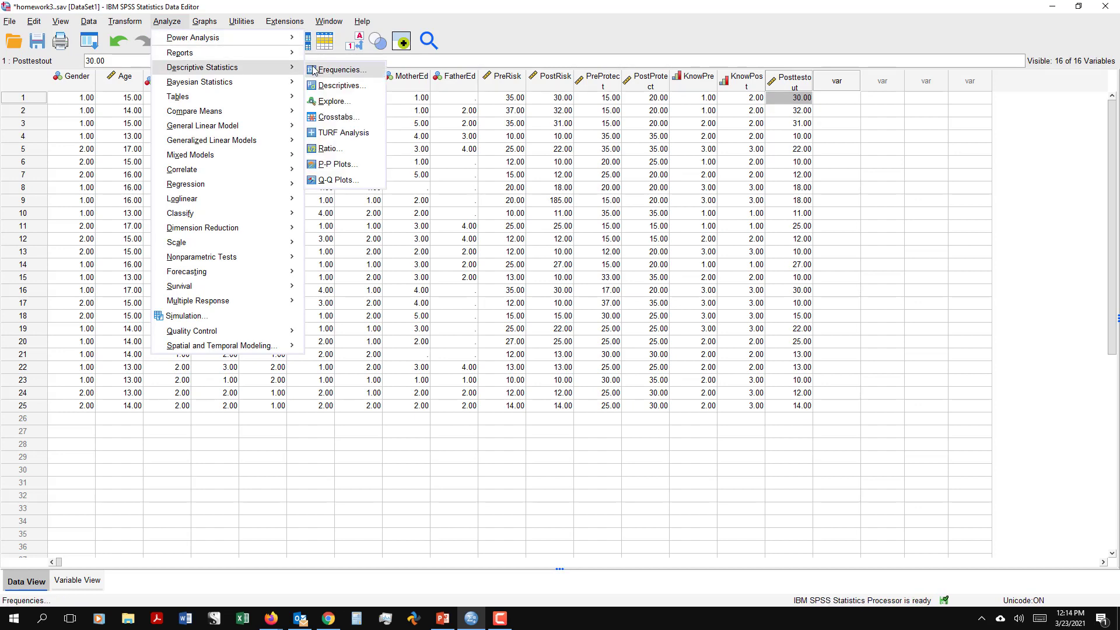
left_click(314, 85)
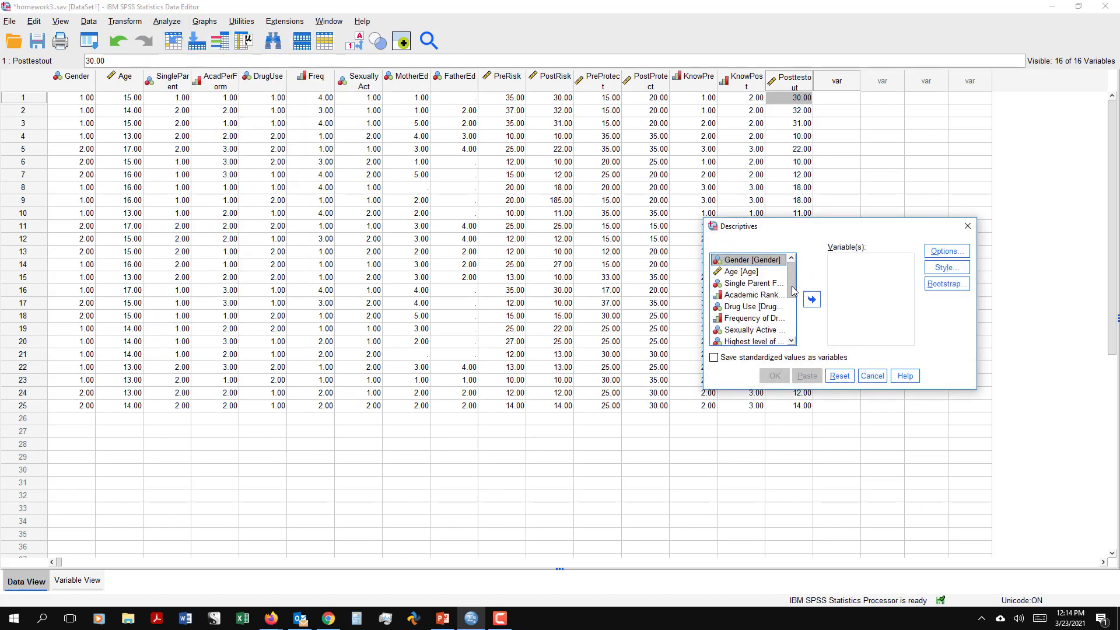
left_click(755, 273)
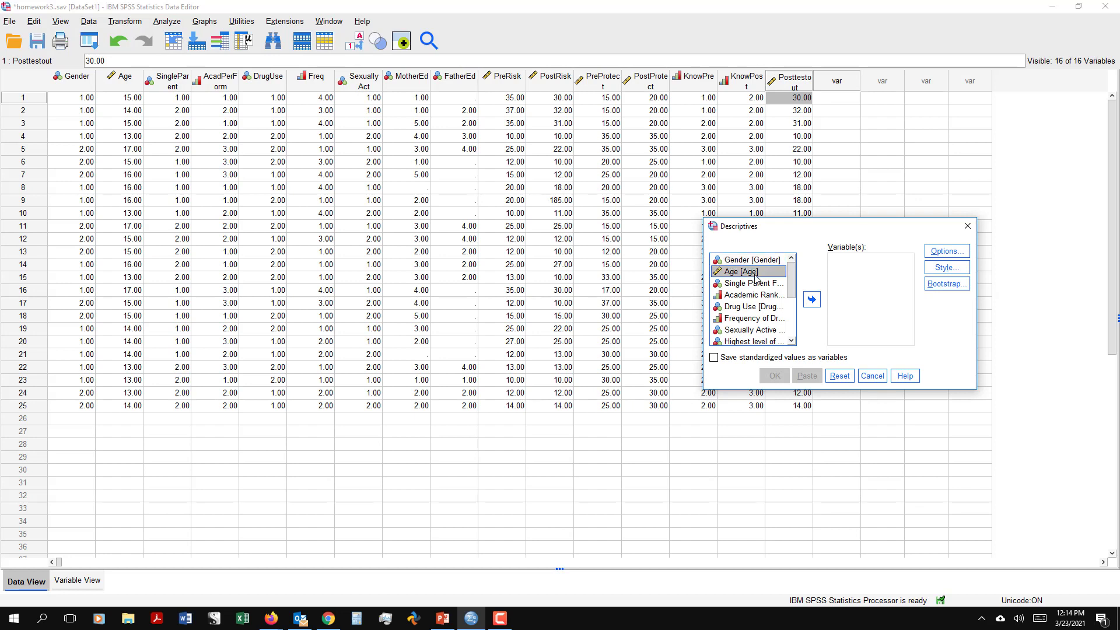
left_click(811, 300)
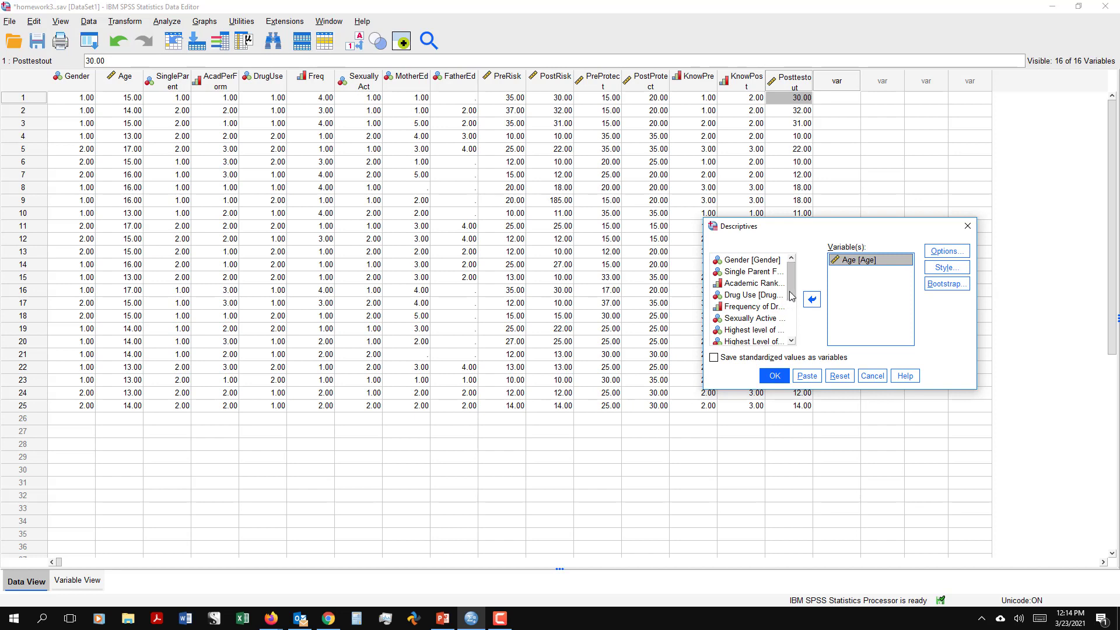
Step: Add Pretest Risk Factor, PostTest Risk Factor, PreTest Protective Factor and the first PostTest Protective Factor variable to the Descriptives variables
left_click_drag(791, 296, 792, 333)
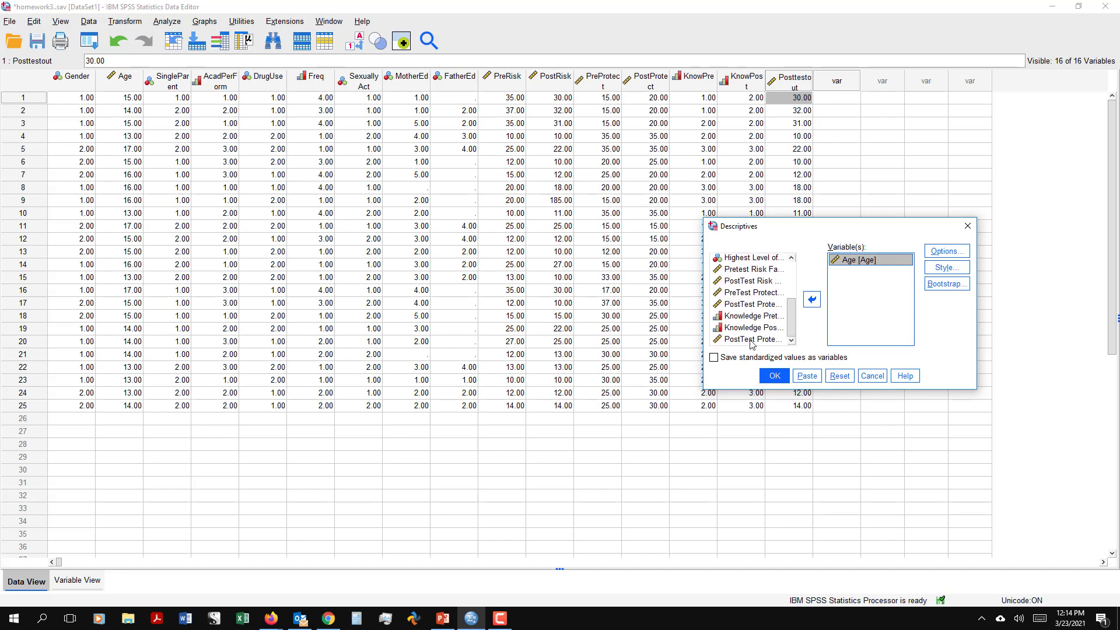
left_click(758, 270)
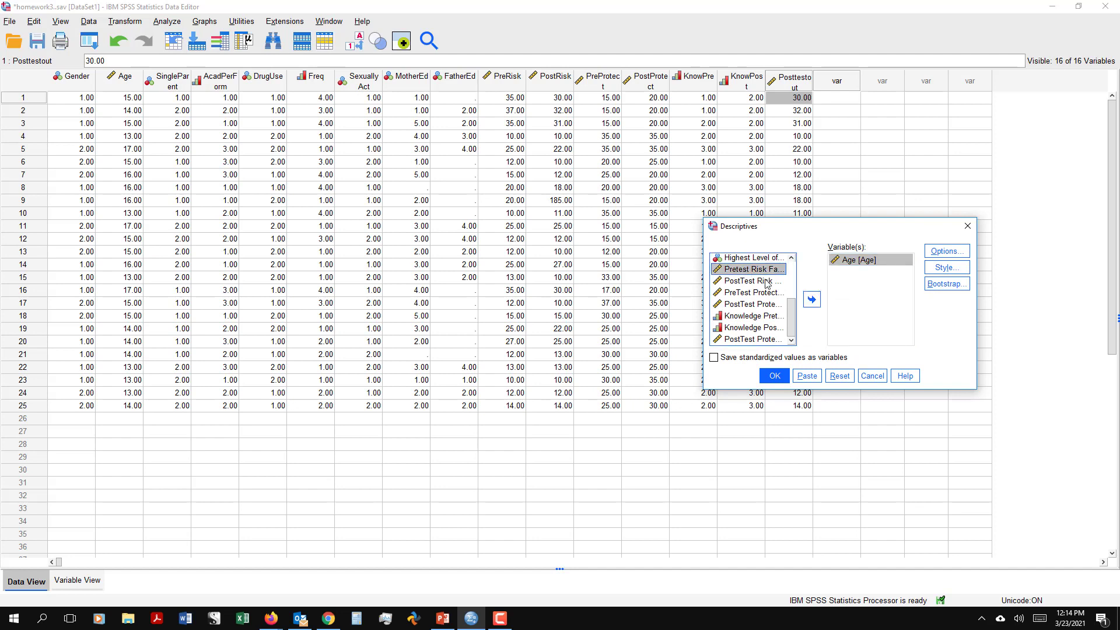
left_click(811, 299)
left_click(769, 283)
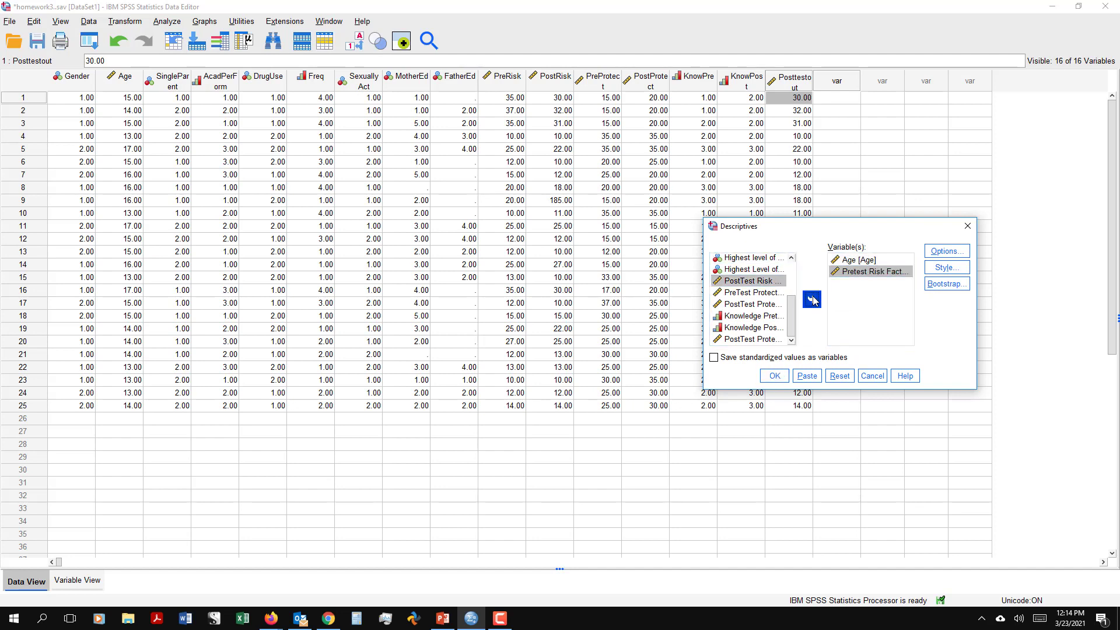
left_click(813, 301)
double_click(774, 293)
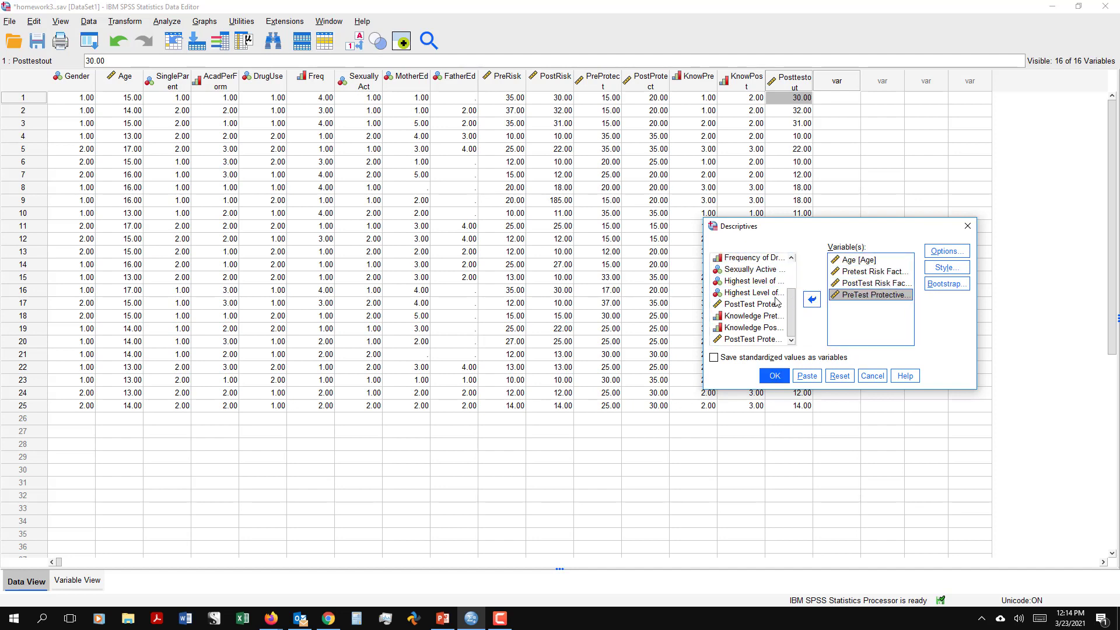
left_click(772, 304)
left_click(811, 299)
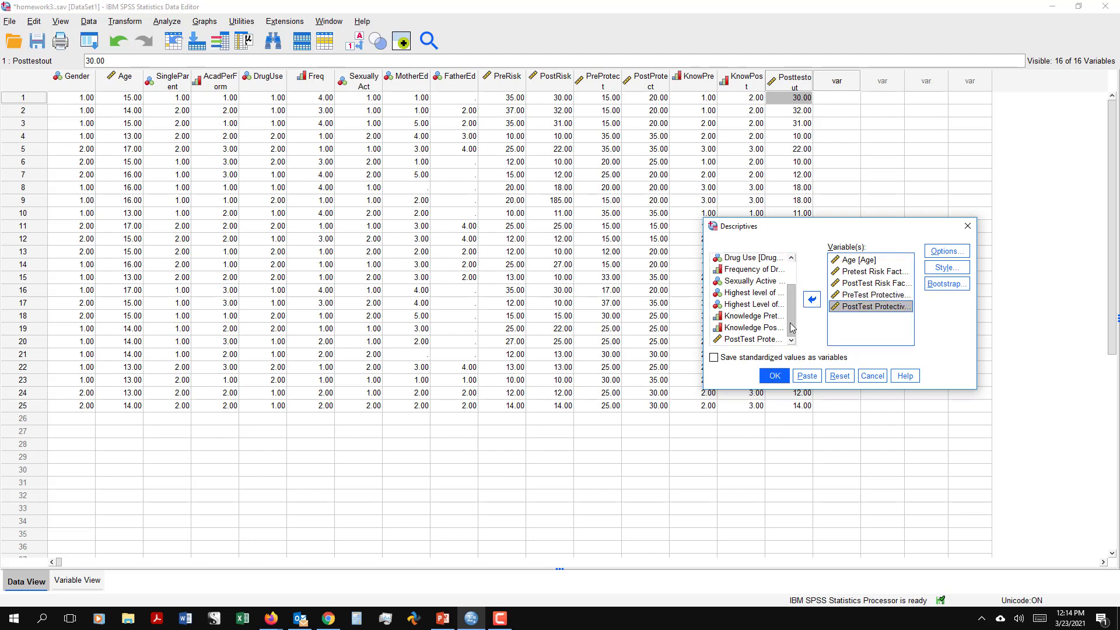
Step: Keep mean, standard deviation, minimum and maximum as the Descriptives options and run the analysis
left_click_drag(791, 327, 785, 295)
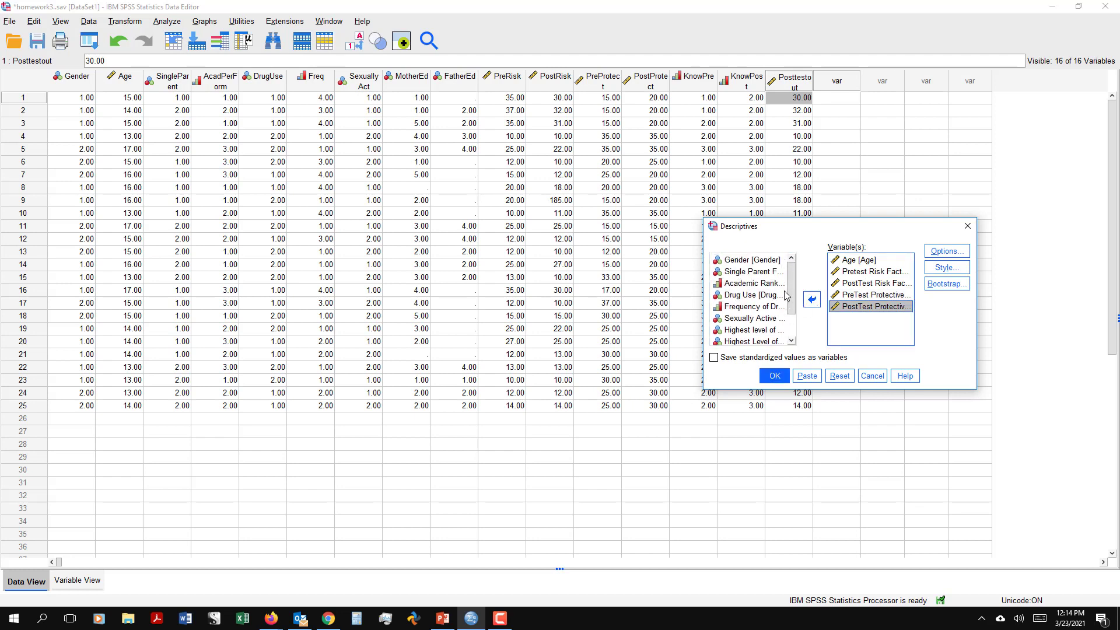
left_click(937, 257)
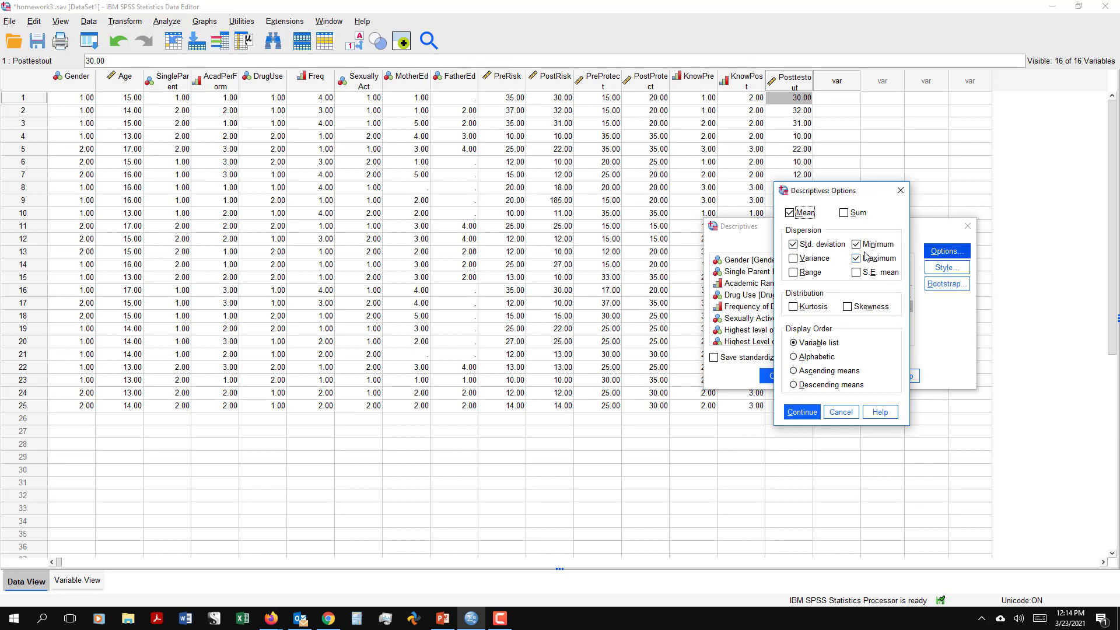
left_click(801, 412)
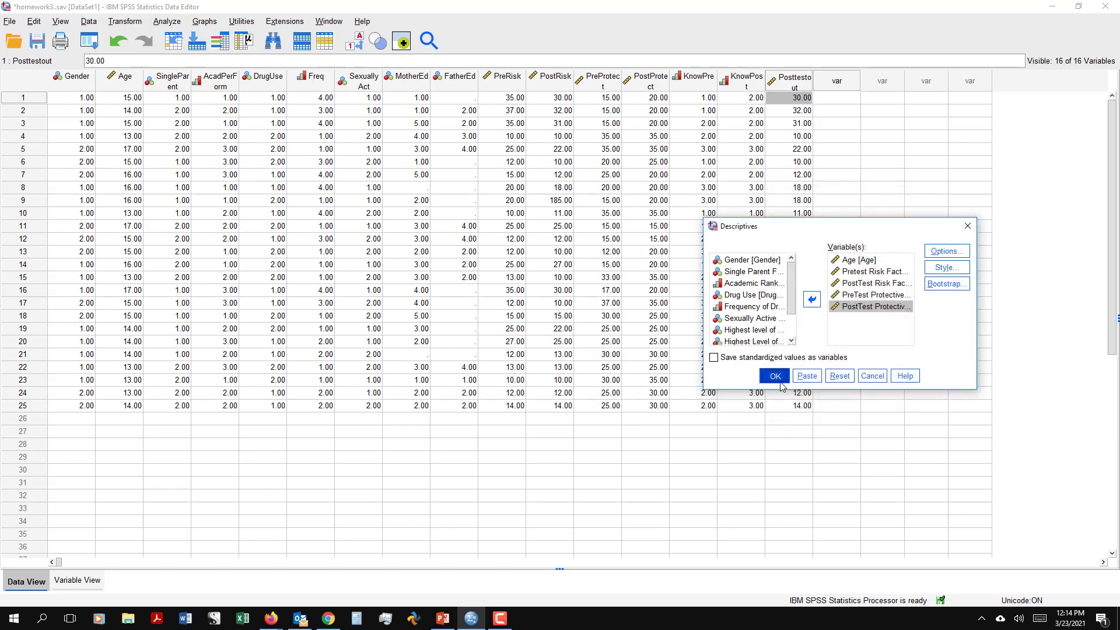
left_click(775, 376)
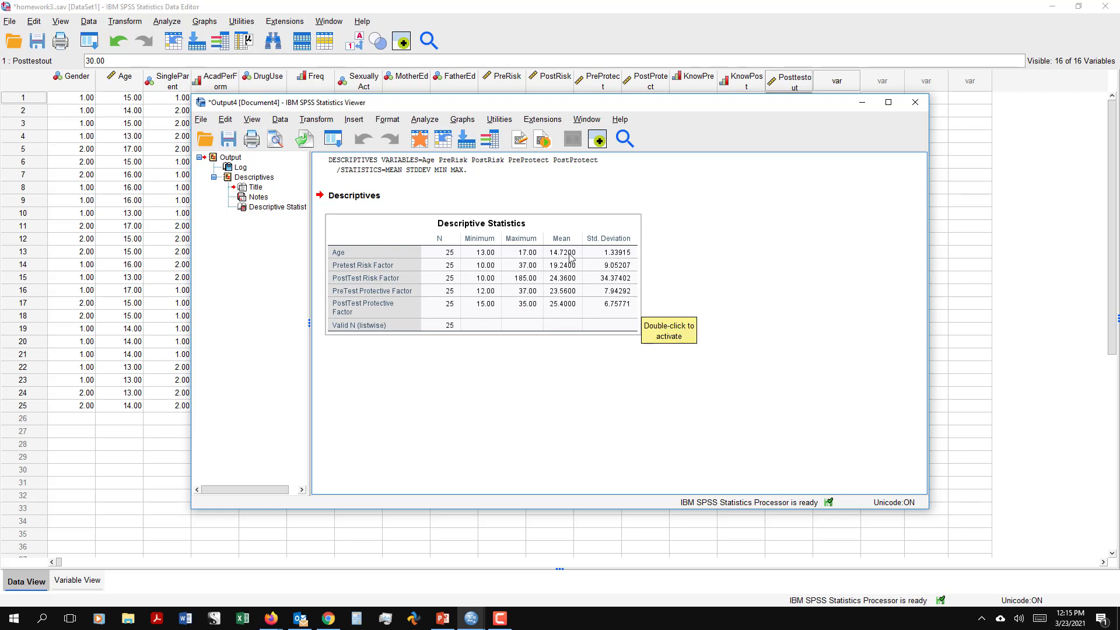
Step: Review the Descriptive Statistics table, close its output without saving, and inspect case 9 in the PostRisk column
left_click(732, 274)
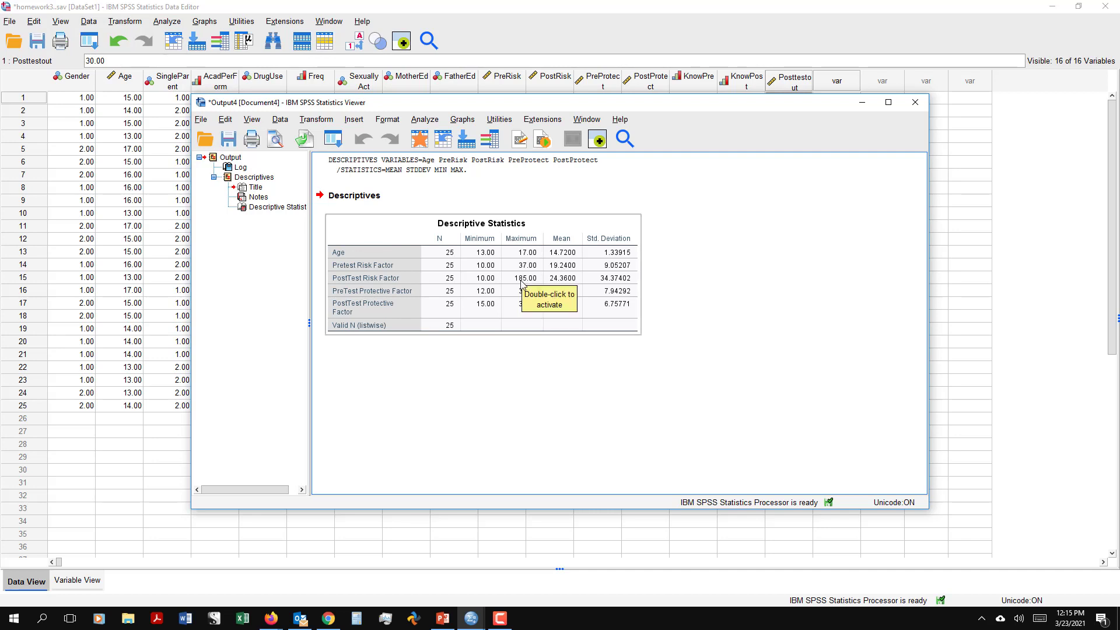
left_click(915, 102)
left_click(558, 323)
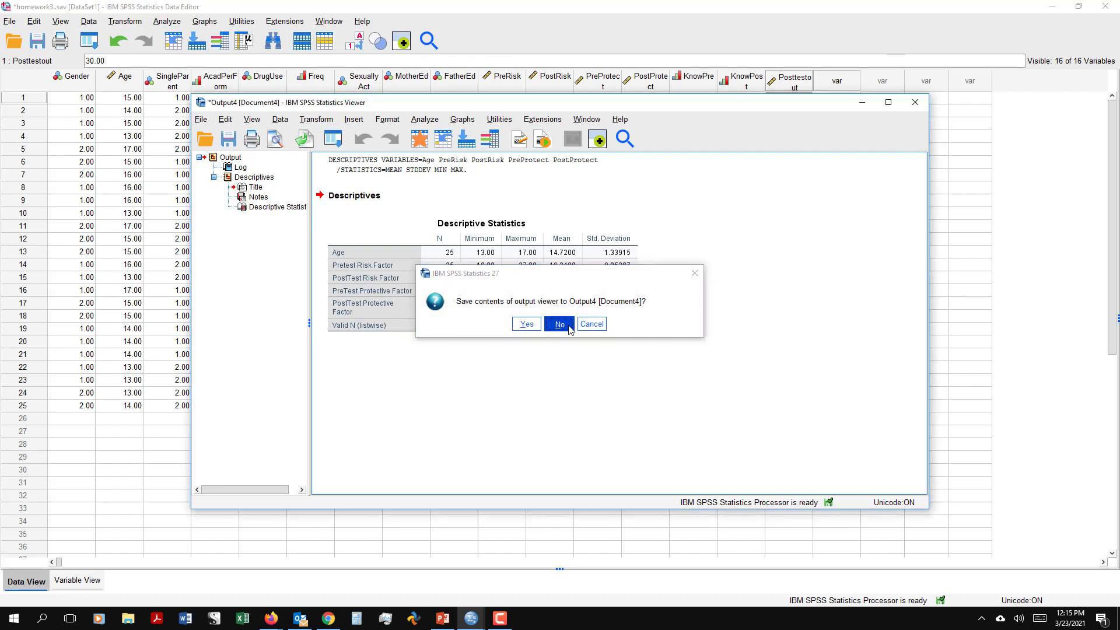
left_click(556, 81)
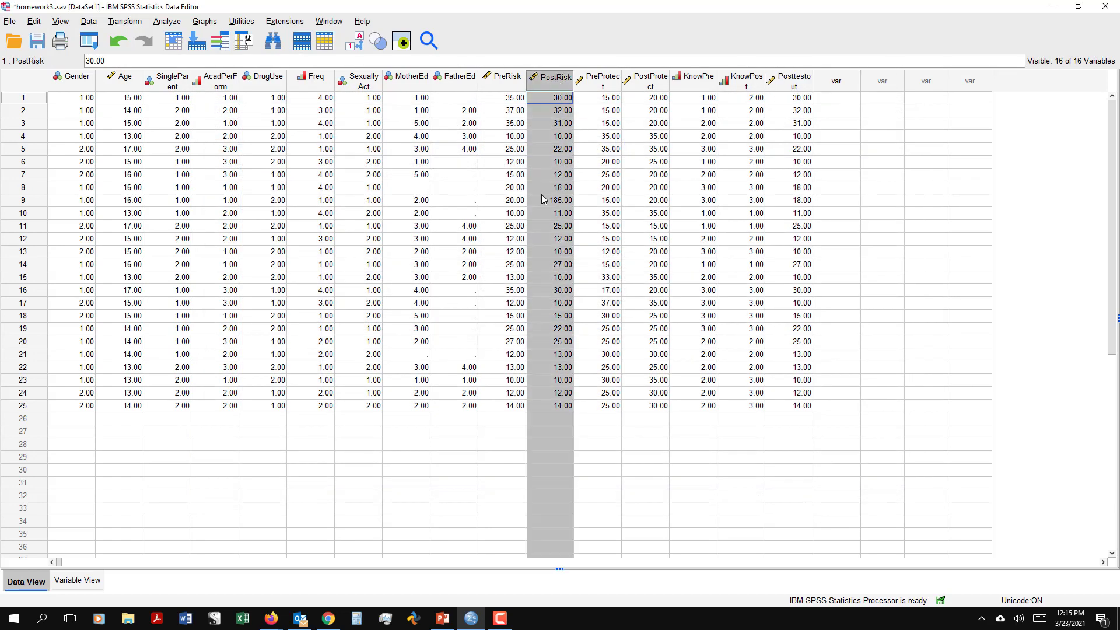
left_click(538, 201)
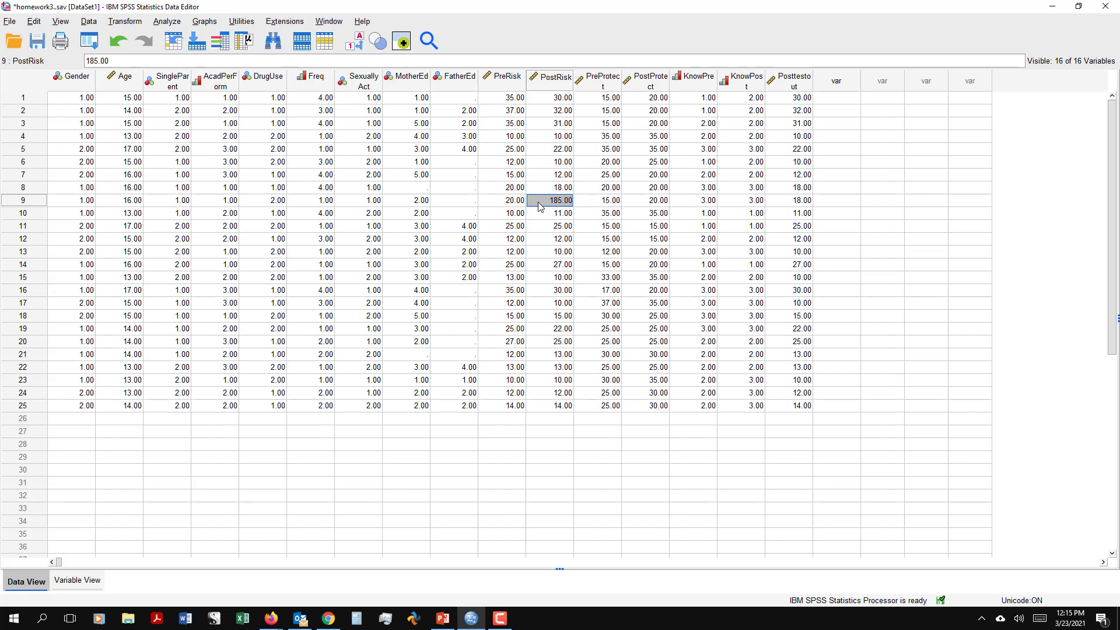
Step: Rerun Descriptives with the same variables, compare the means and standard deviations, and close the output without saving
left_click(178, 25)
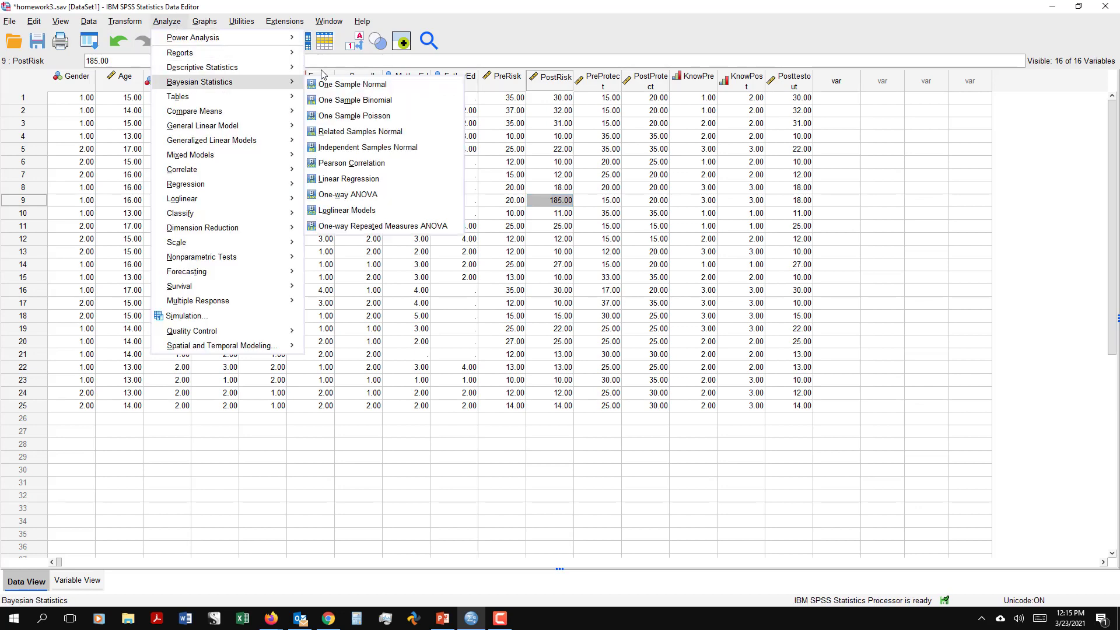
mouse_move(282, 69)
left_click(331, 86)
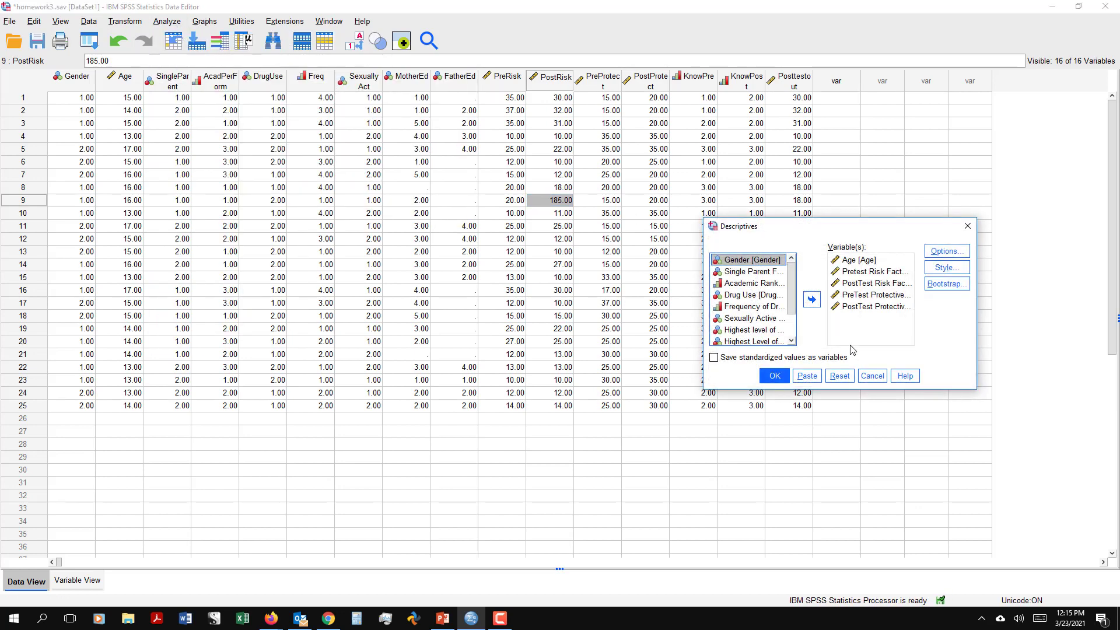
left_click(774, 376)
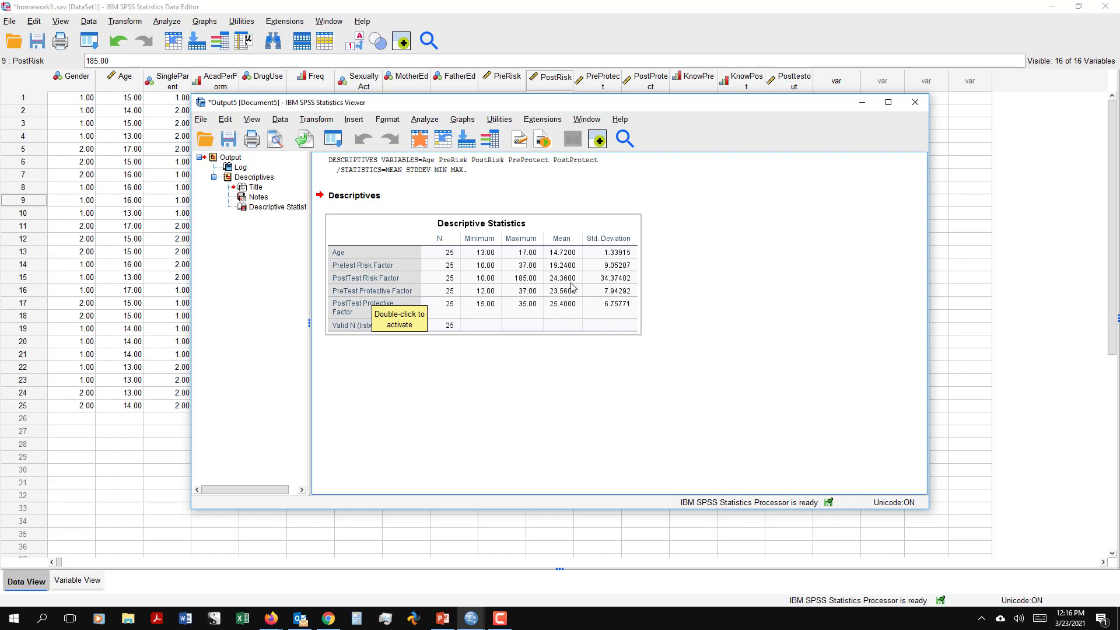
left_click(914, 102)
left_click(558, 324)
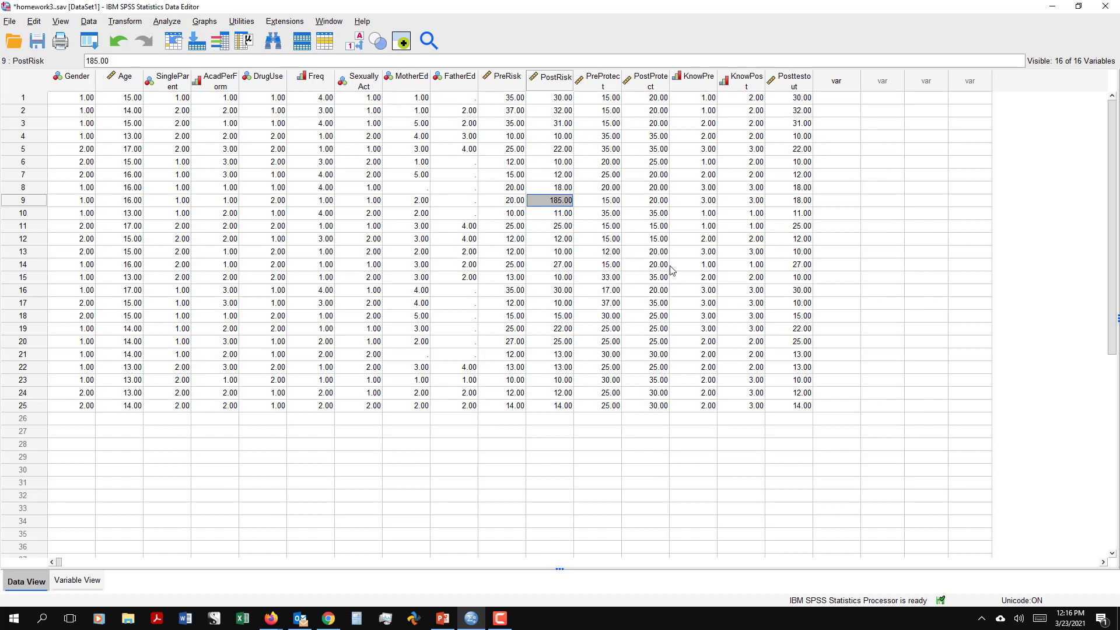
left_click(552, 422)
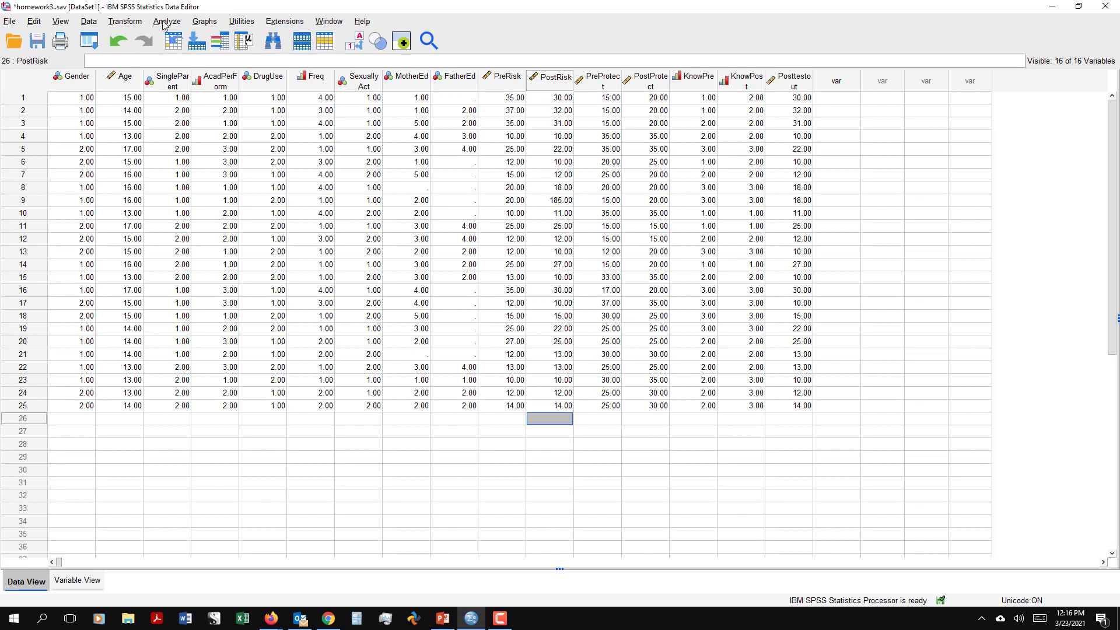
Step: Set Select Cases to use an if-condition and insert PostRisk into the condition expression
left_click(87, 22)
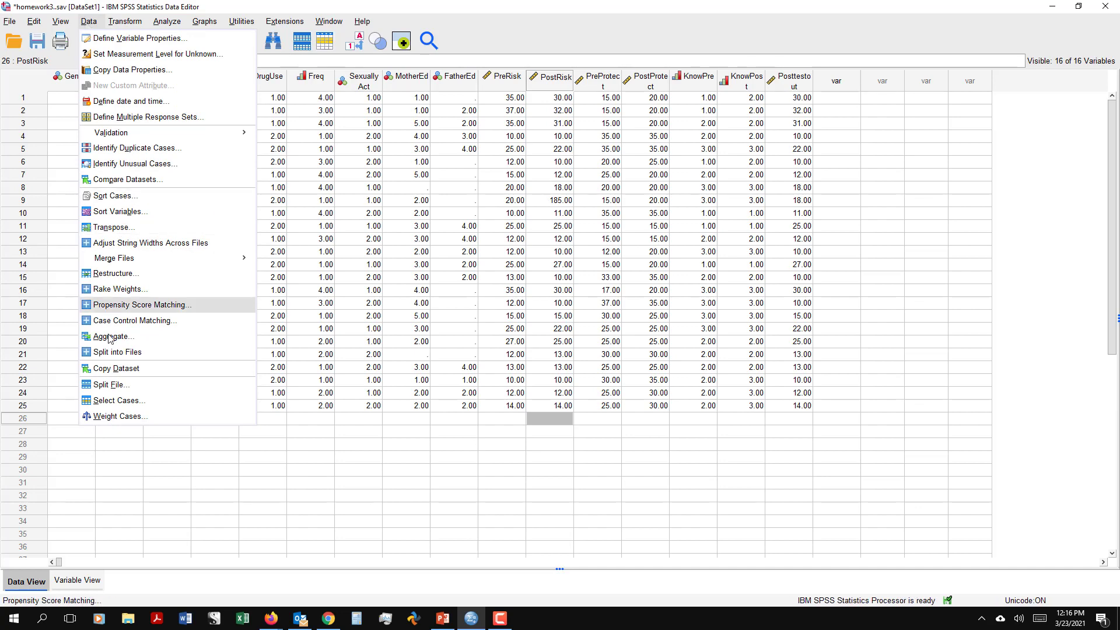
left_click(135, 402)
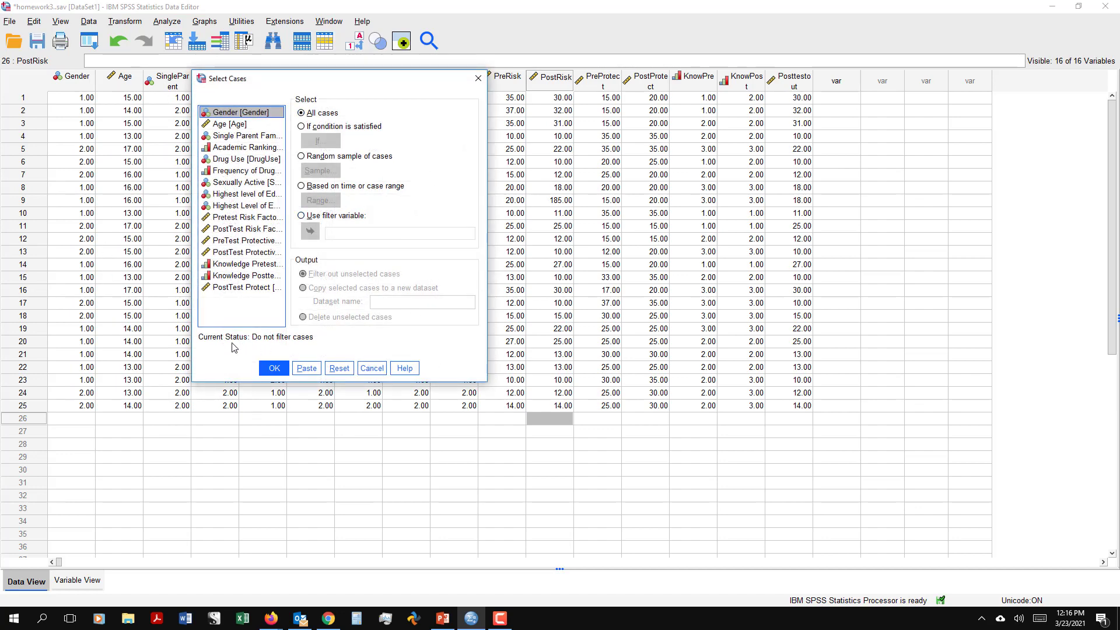
left_click(303, 127)
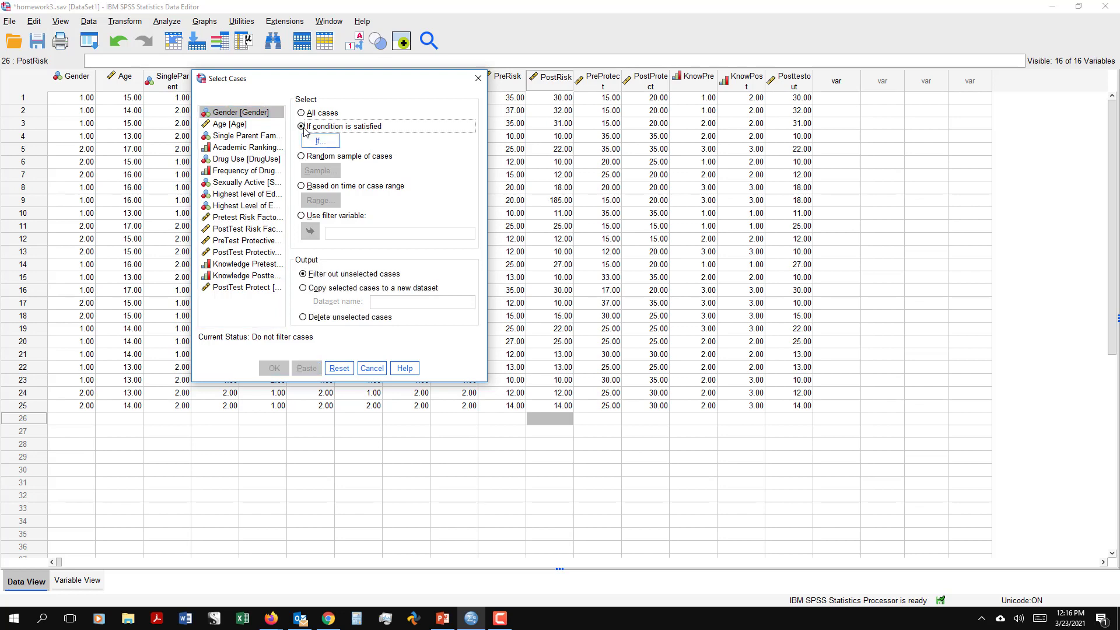
left_click(321, 141)
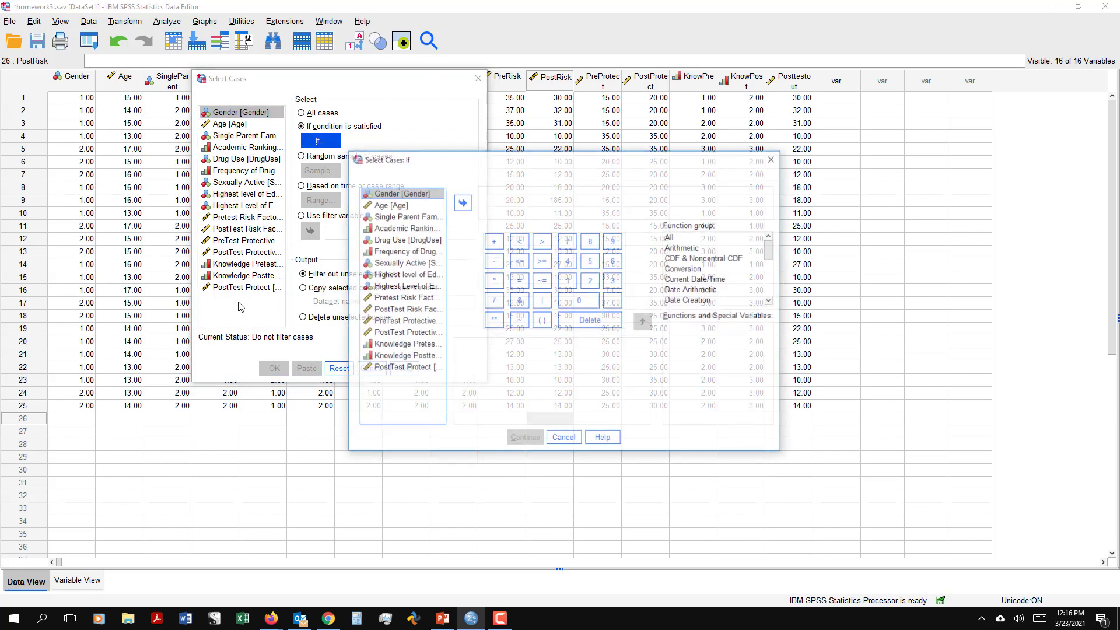
left_click(410, 311)
left_click(461, 202)
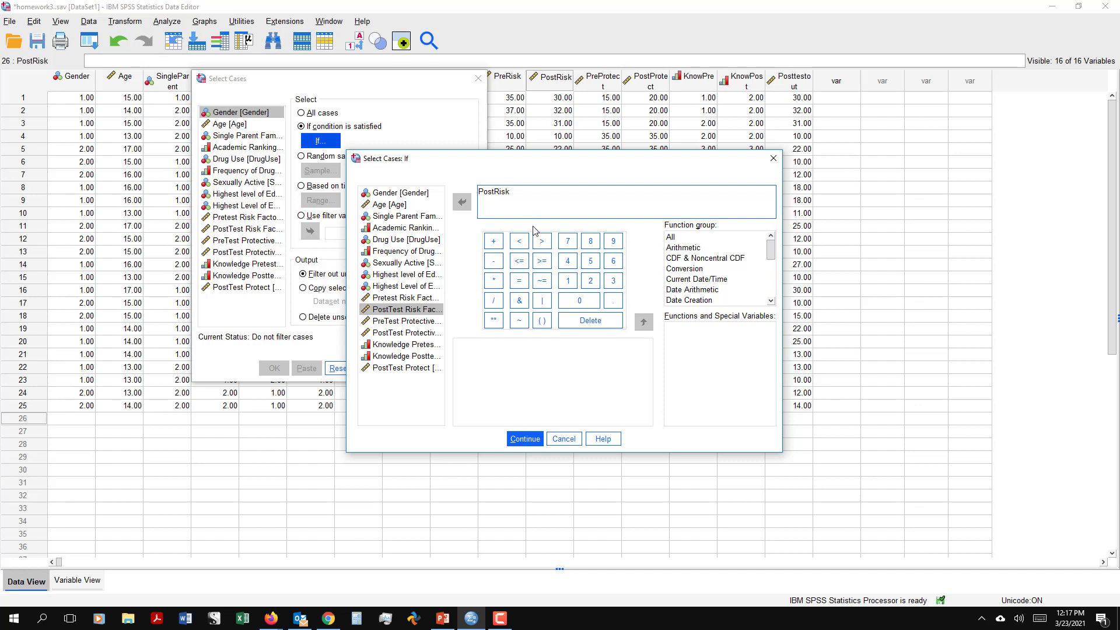
Step: Complete the selection condition as PostRisk > 180 and apply it, filtering out unselected cases
left_click(542, 242)
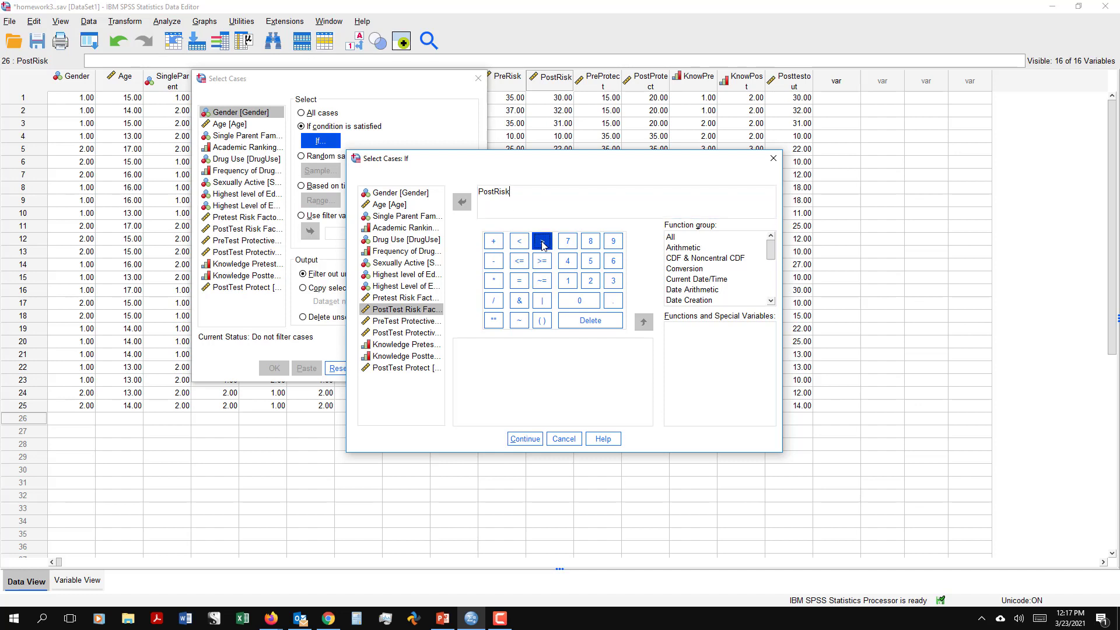
left_click(568, 280)
left_click(600, 243)
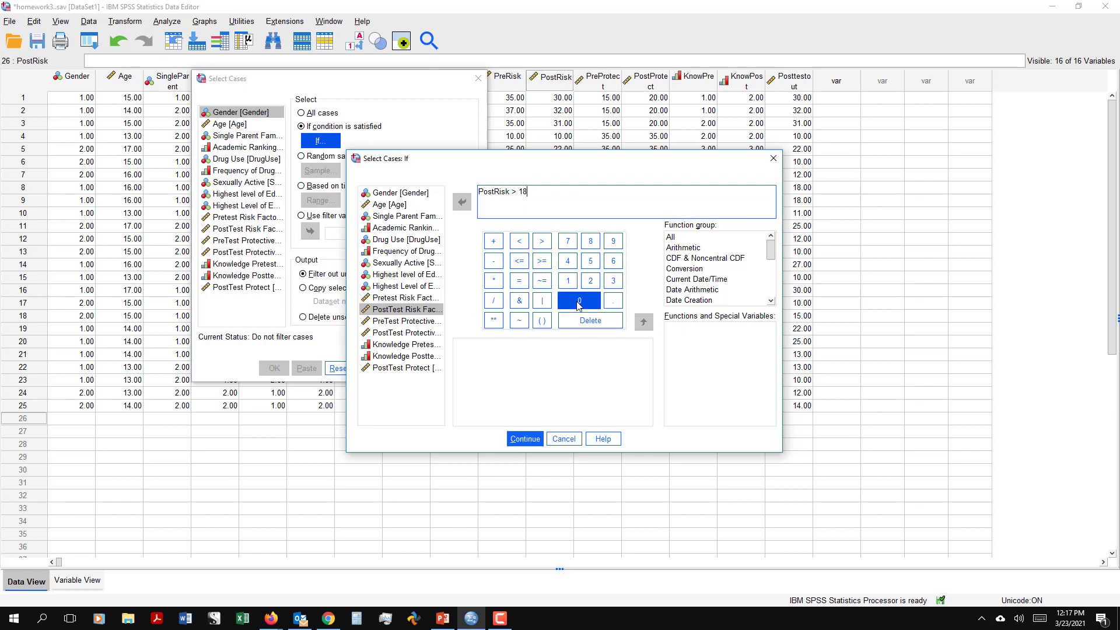
left_click(579, 305)
left_click(524, 438)
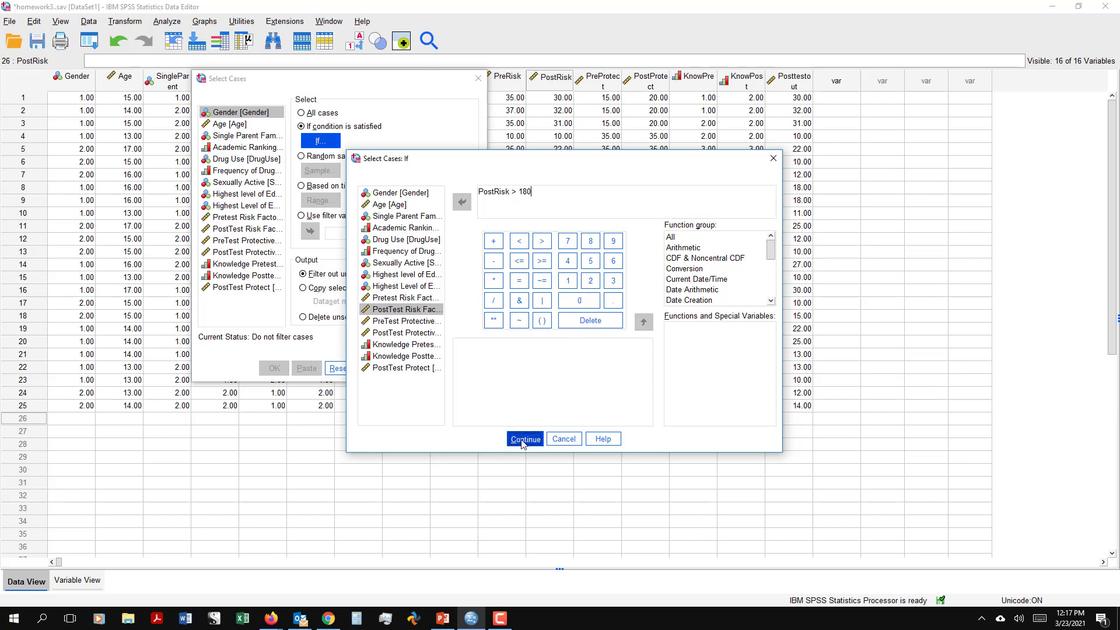
left_click(274, 368)
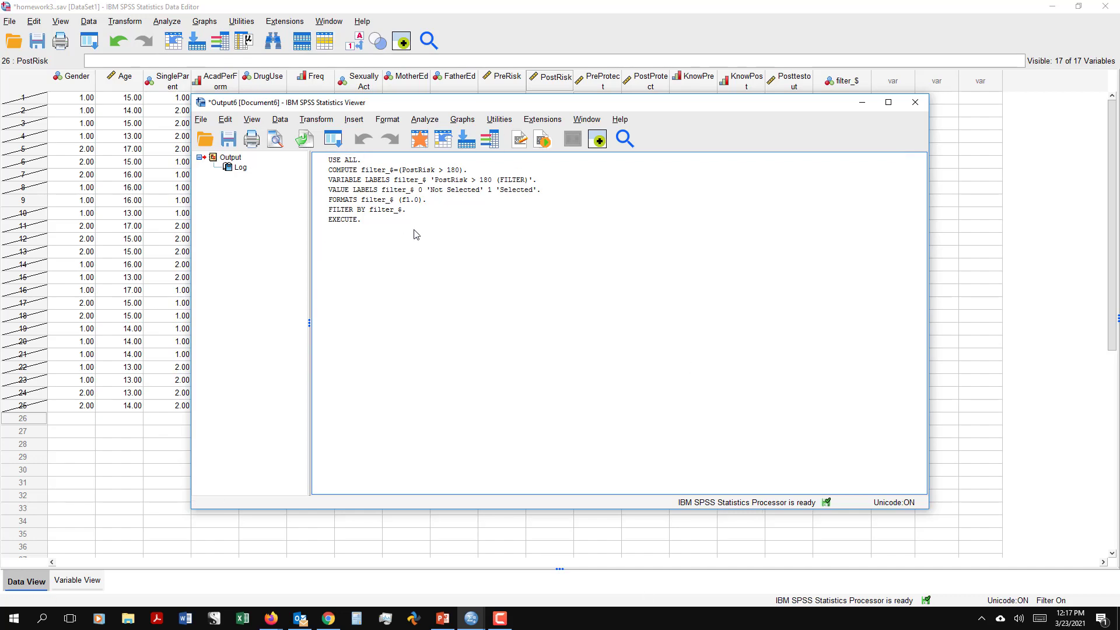
Step: Close the filter's output log without saving and check which case is selected in the filter_$ column
left_click(915, 104)
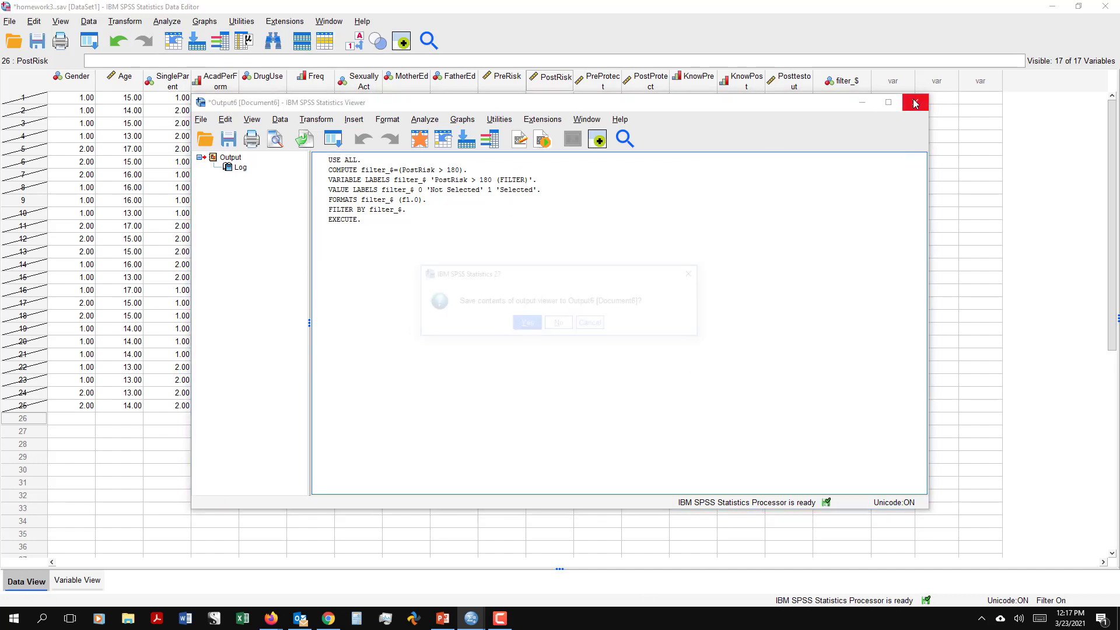
left_click(570, 324)
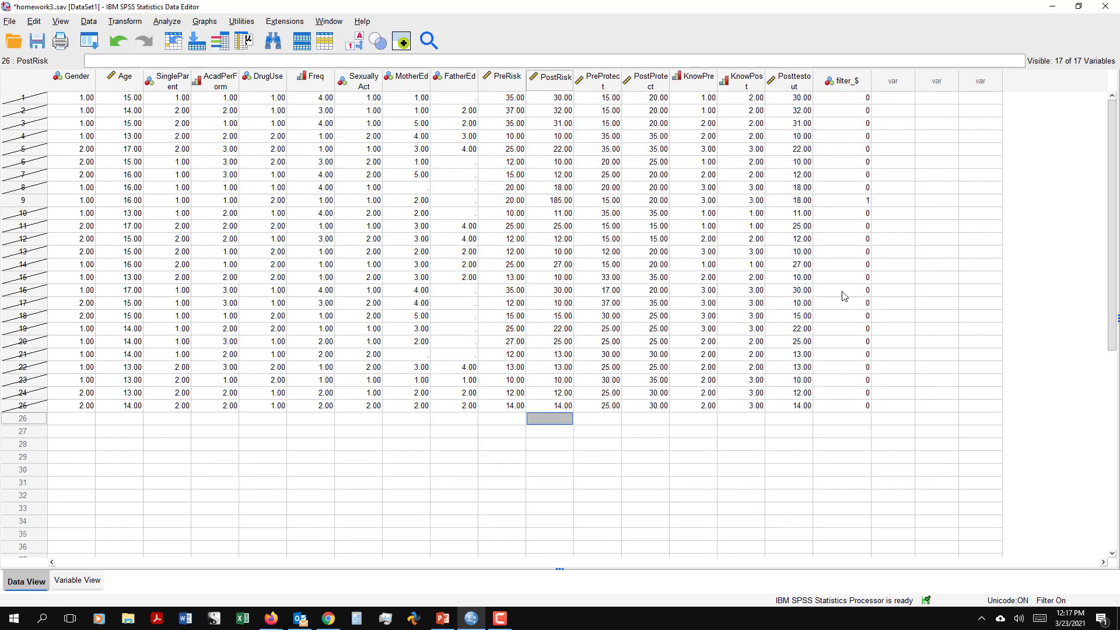
left_click(862, 203)
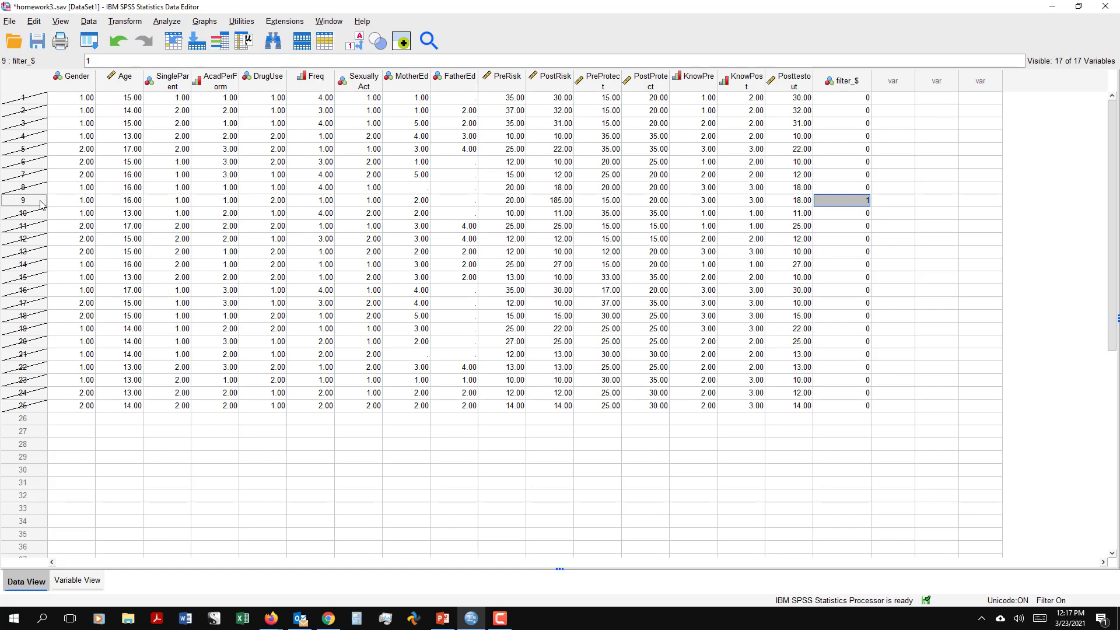
left_click(968, 317)
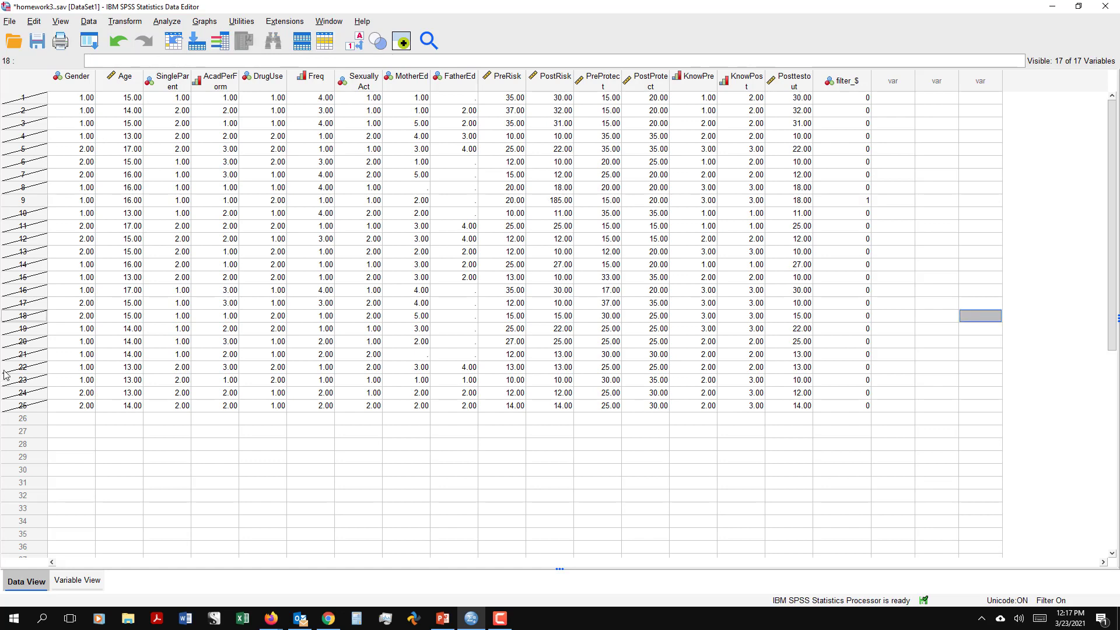
Step: Reopen the Select Cases if-condition for editing
left_click(89, 22)
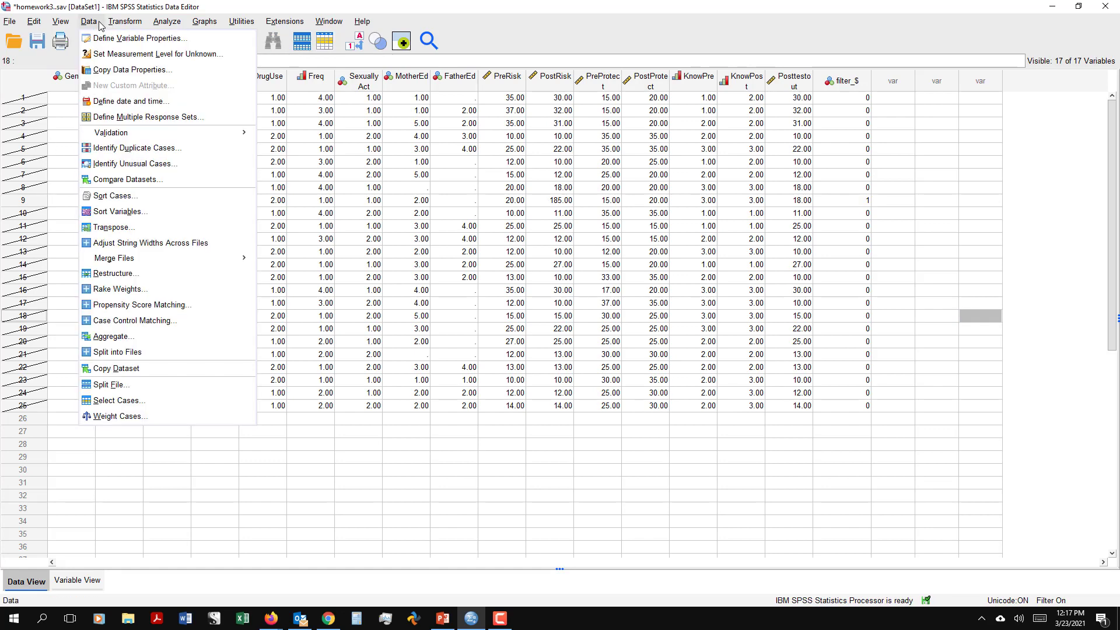
left_click(119, 401)
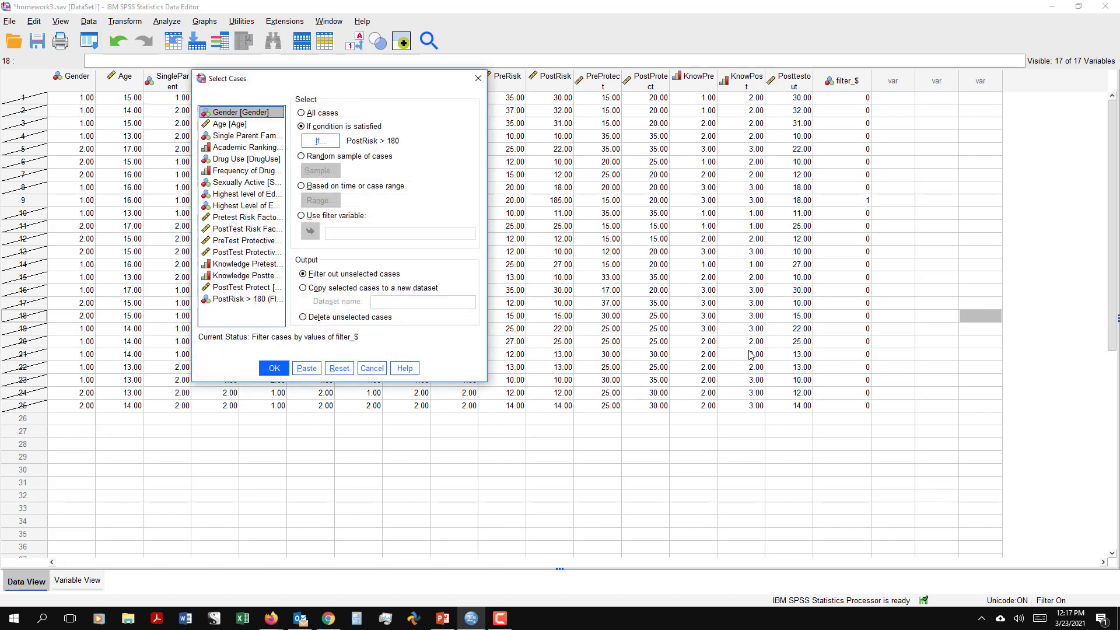
left_click(337, 141)
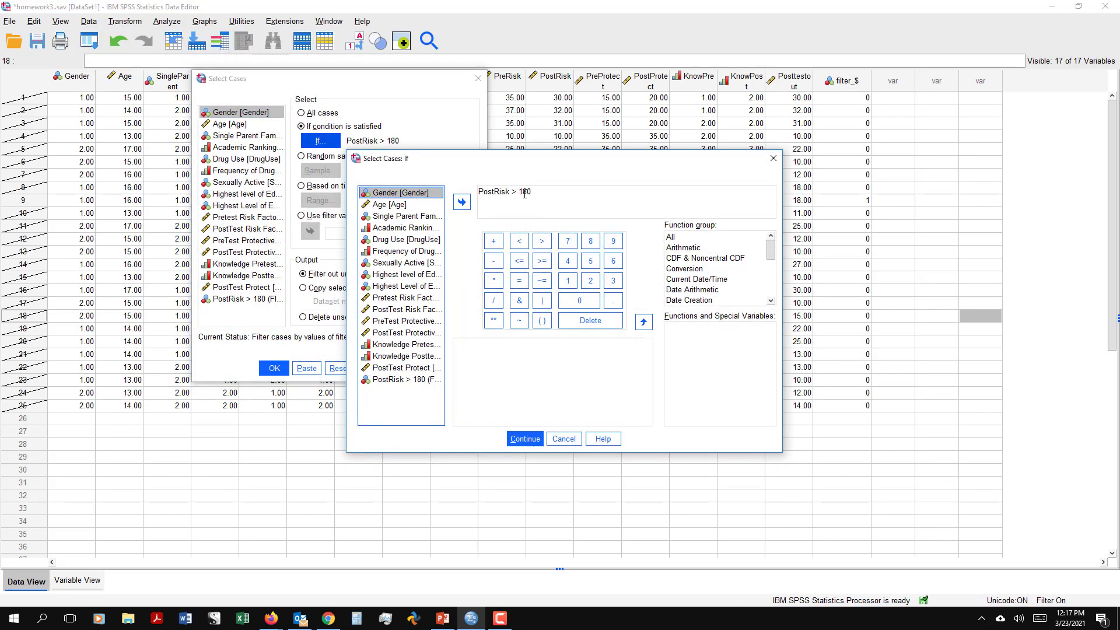
Step: Try to replace the selection condition with PostRisk < 180
left_click(518, 193)
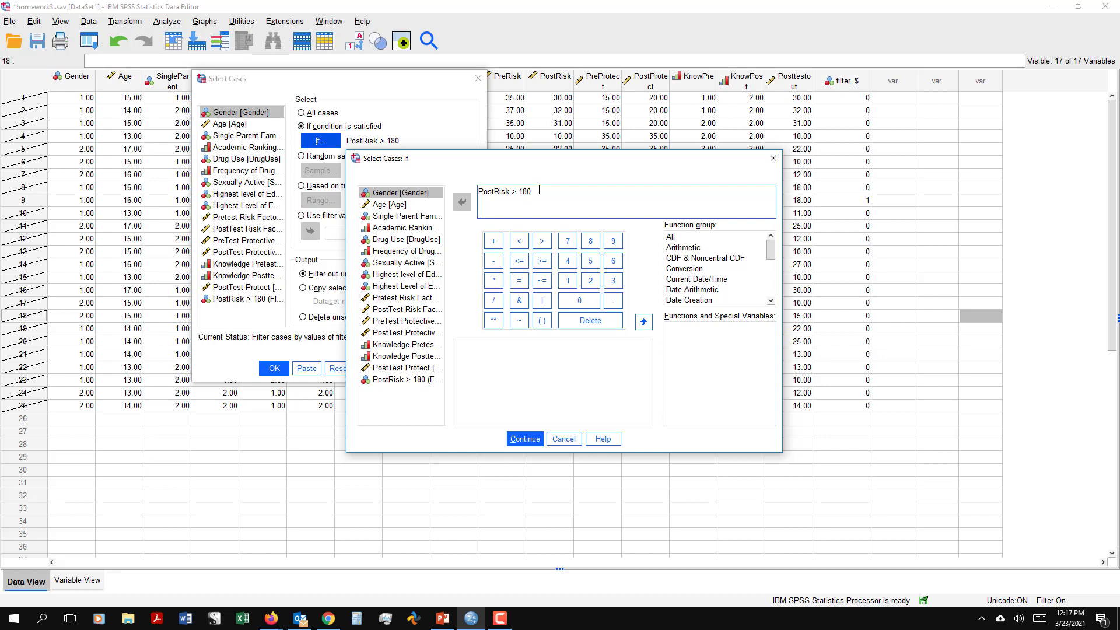
key("Return")
left_click(382, 309)
left_click(464, 203)
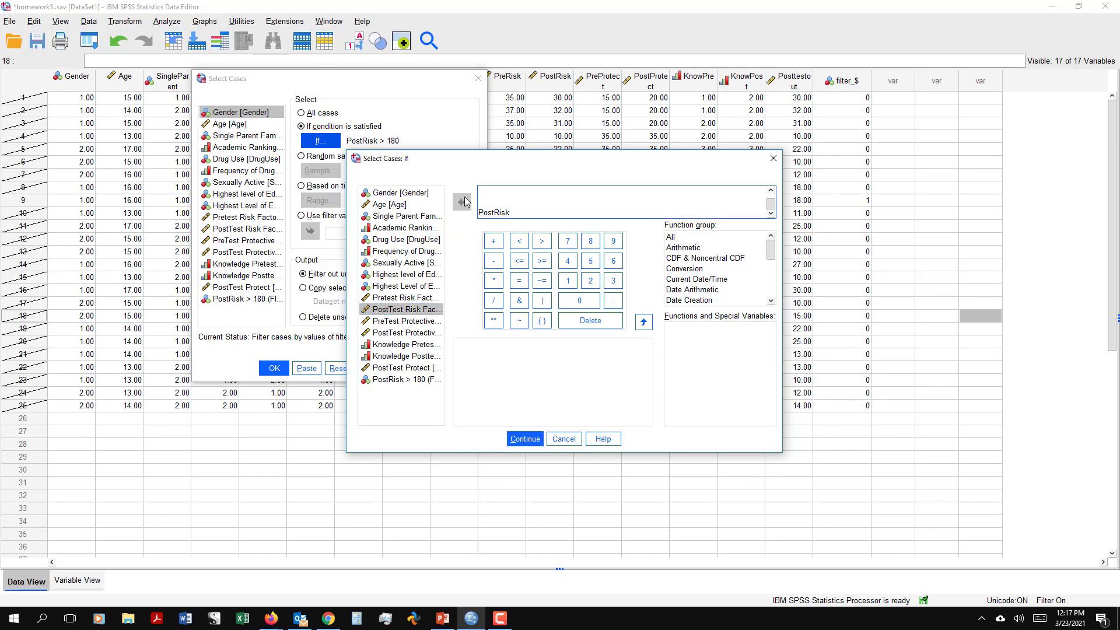
key("Return")
key("Return")
key("Return")
left_click(402, 310)
left_click(461, 200)
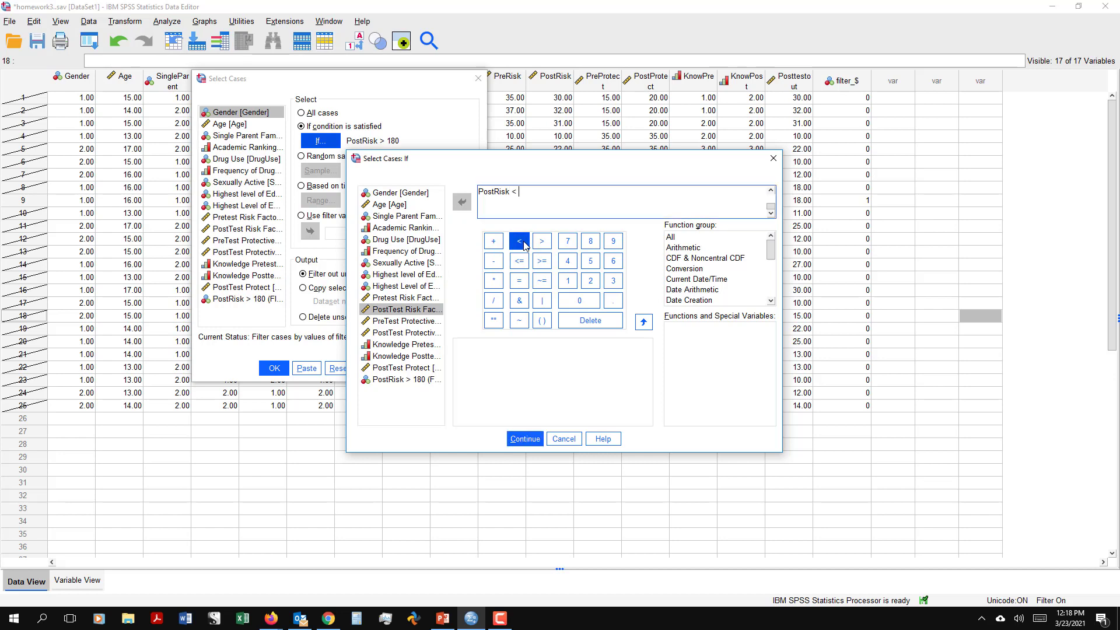
left_click(567, 281)
left_click(590, 241)
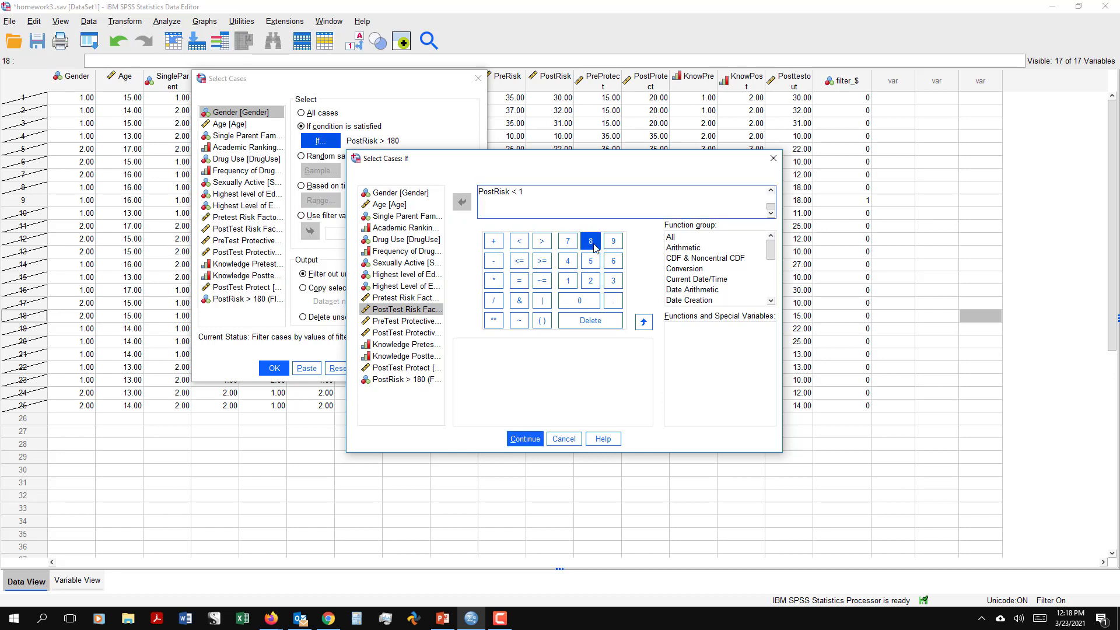
left_click(579, 301)
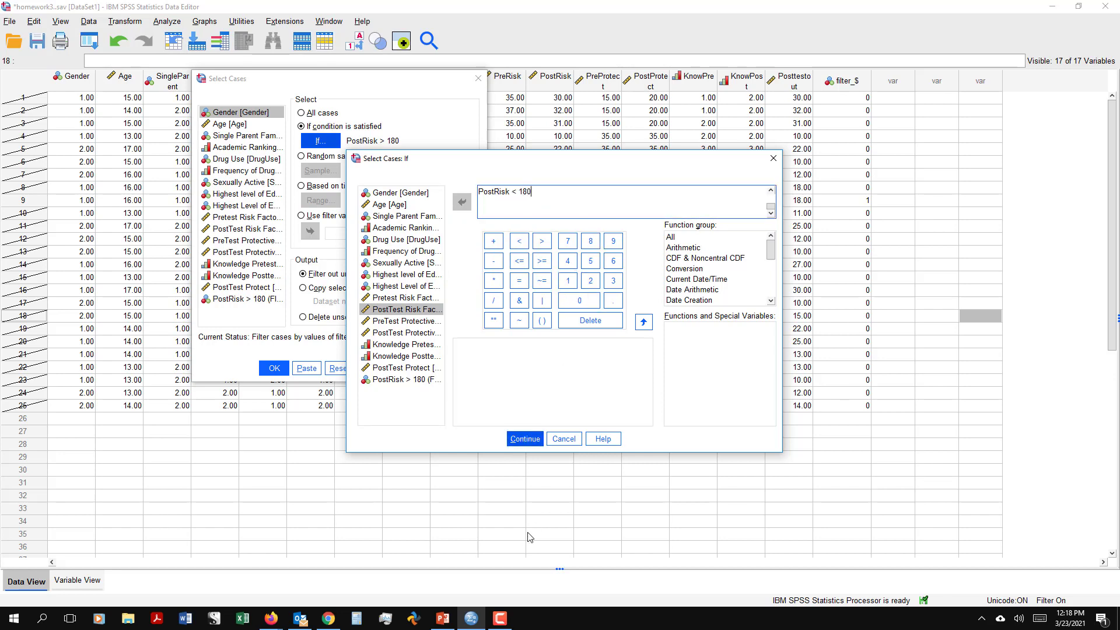
left_click(523, 443)
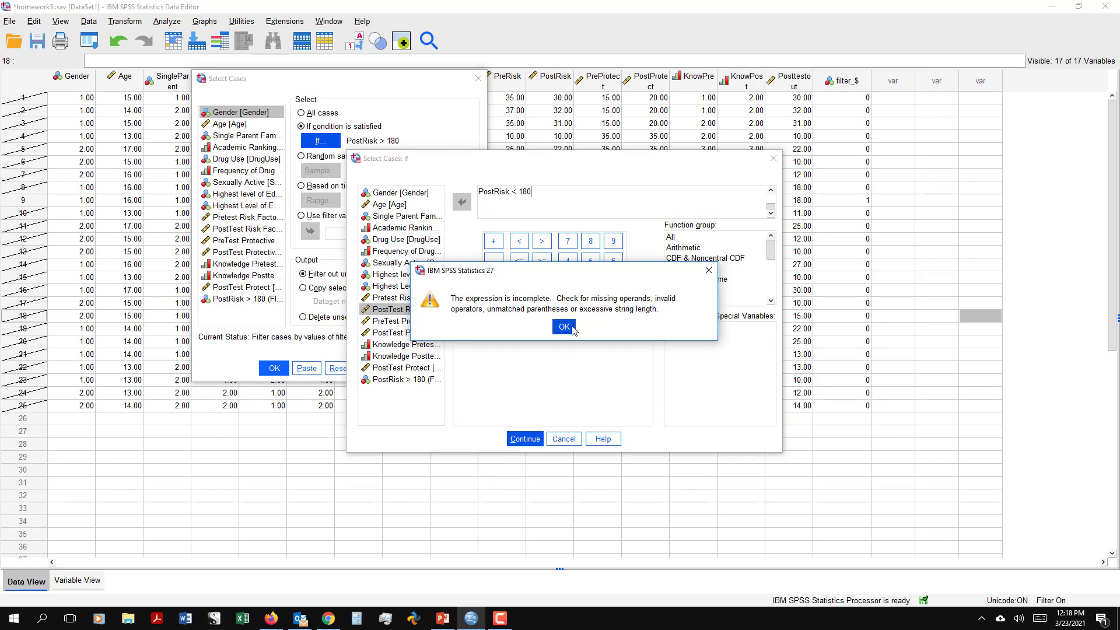
left_click(572, 328)
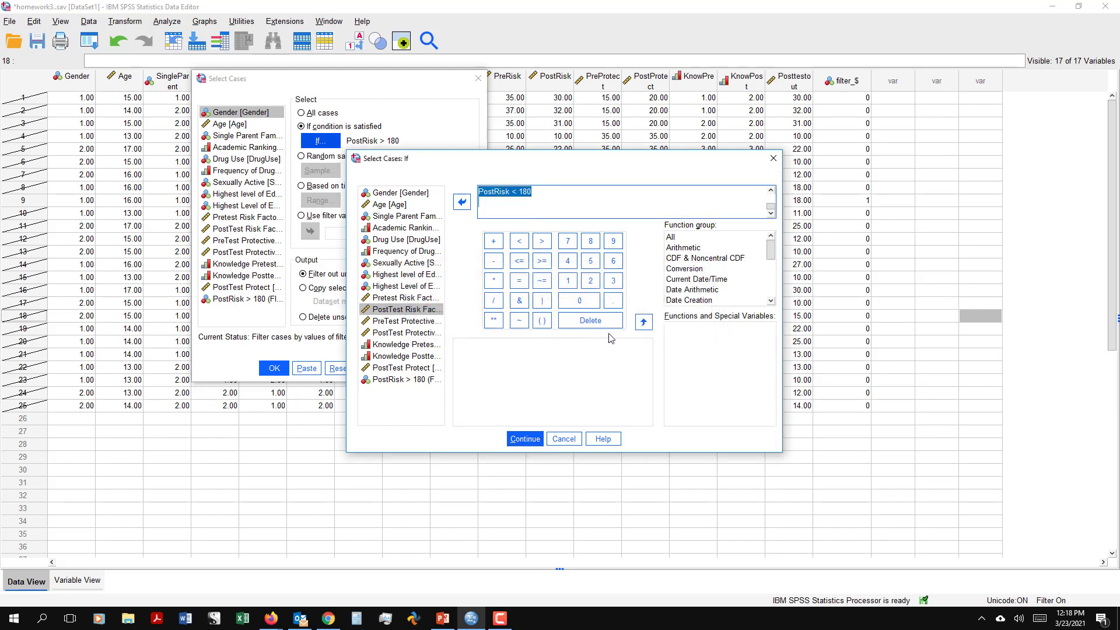
Step: Clear the condition expression, rebuild it as PostRisk < 180, and apply it to filter out unselected cases
left_click_drag(559, 190, 477, 193)
key("BackSpace")
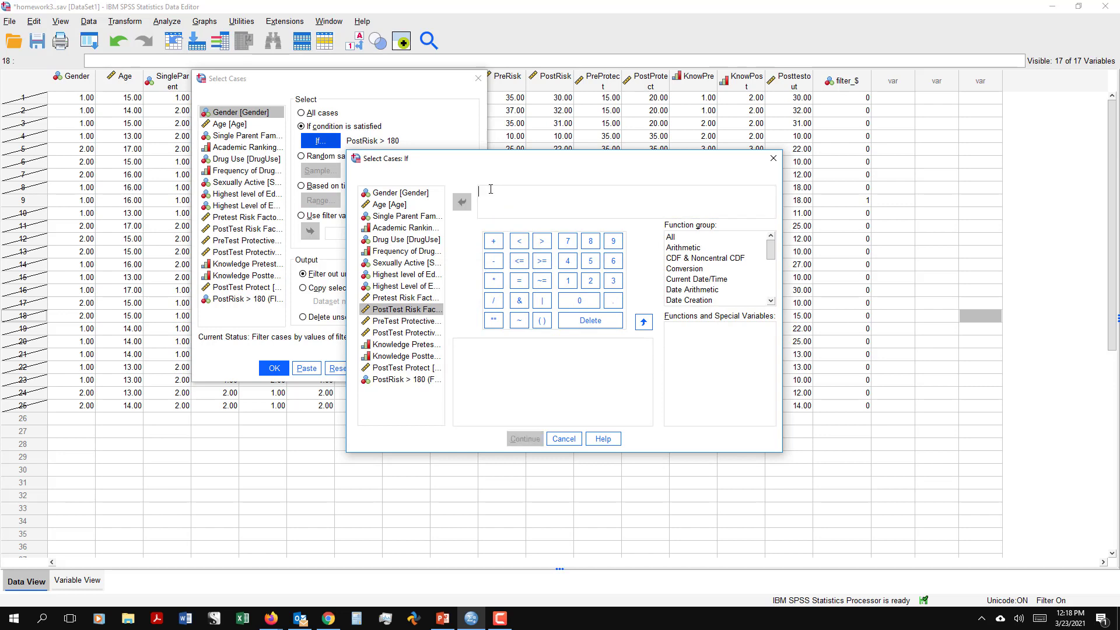
left_click(385, 310)
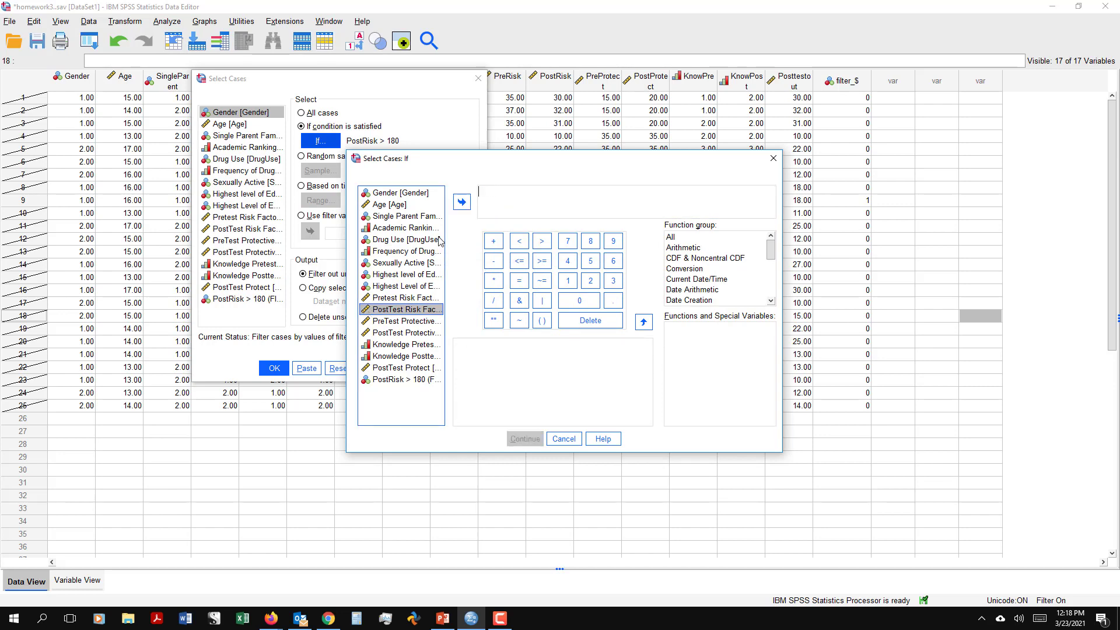
left_click(461, 205)
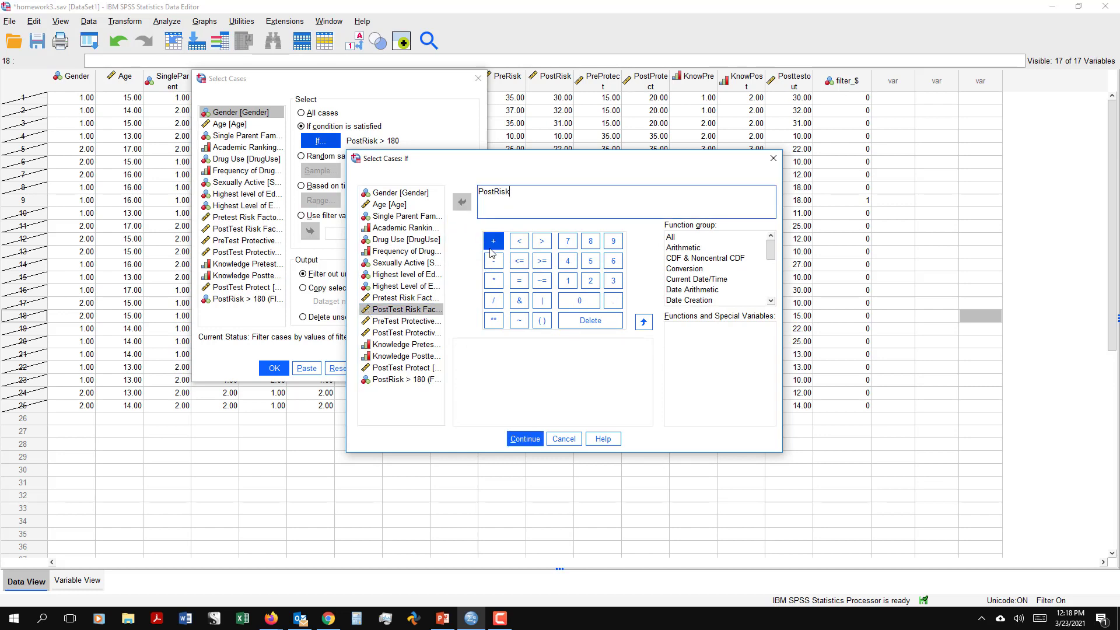
left_click(516, 242)
left_click(567, 281)
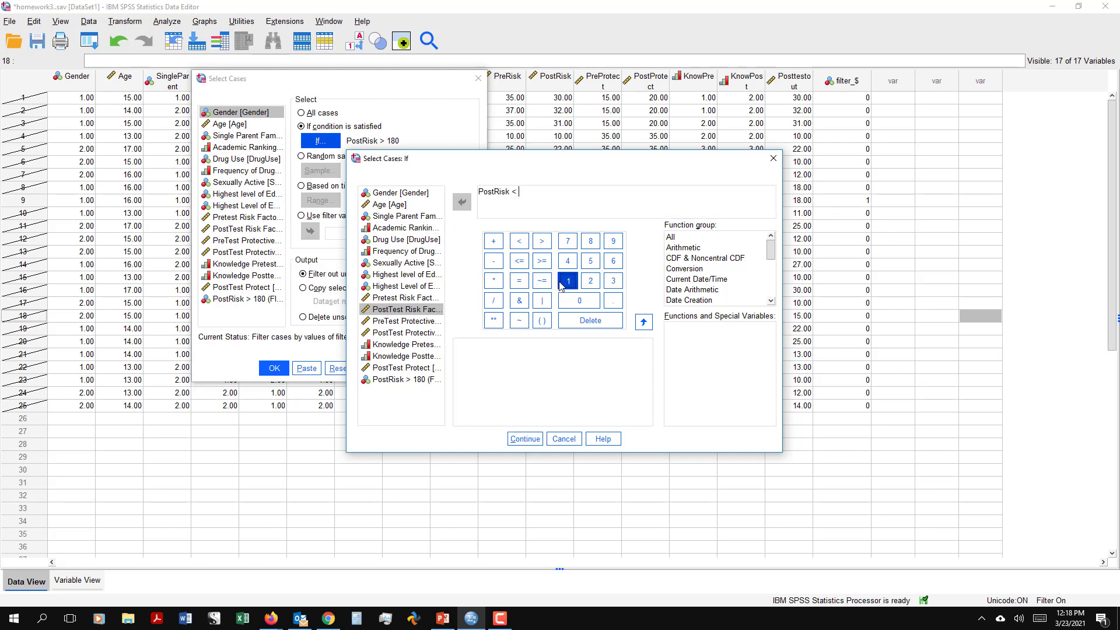
left_click(590, 241)
left_click(578, 300)
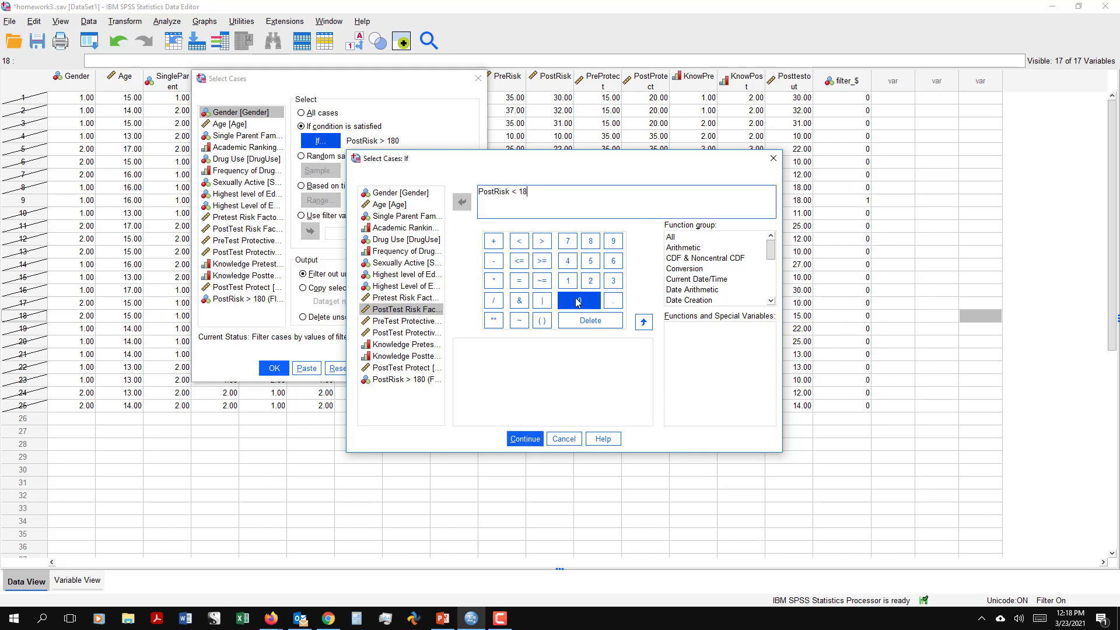
left_click(525, 439)
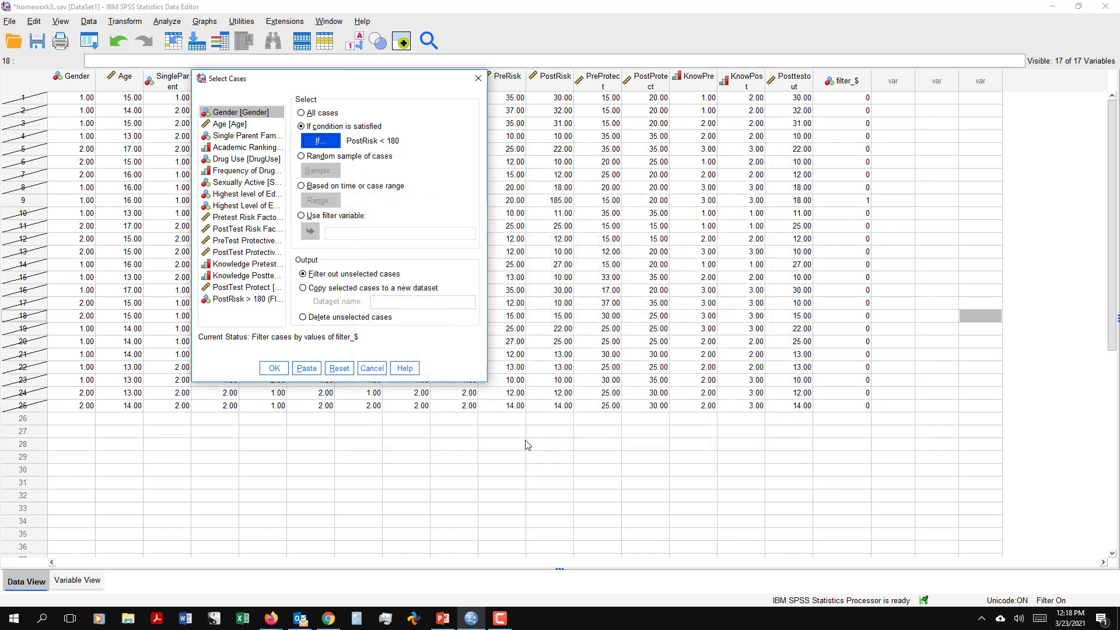
left_click(279, 368)
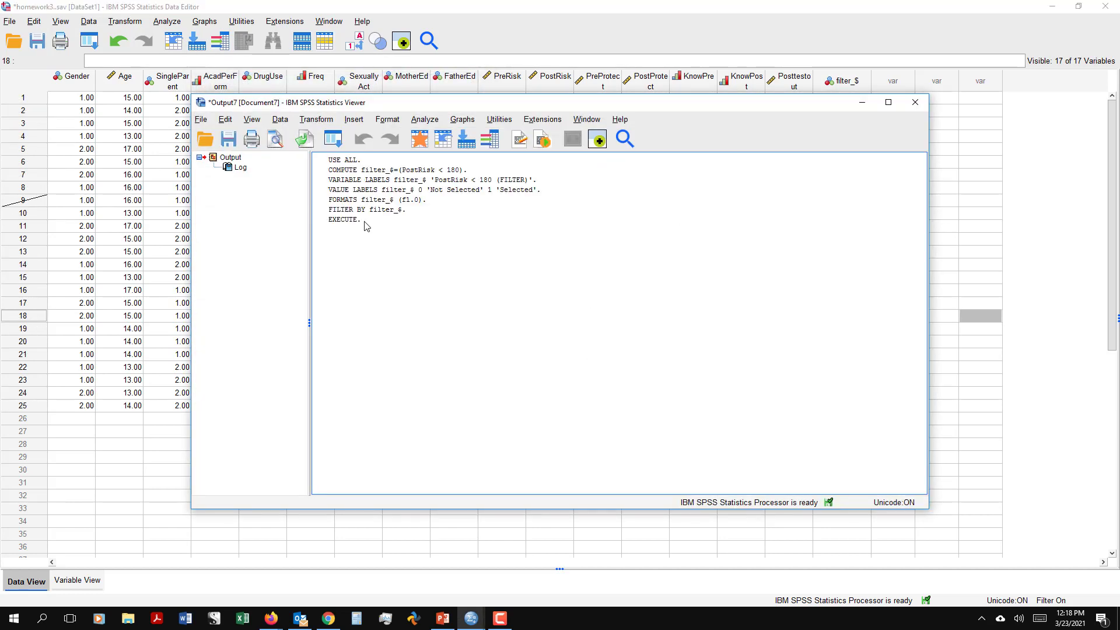
Step: Close the new filter's output log without saving it
left_click(914, 102)
left_click(536, 332)
left_click(592, 146)
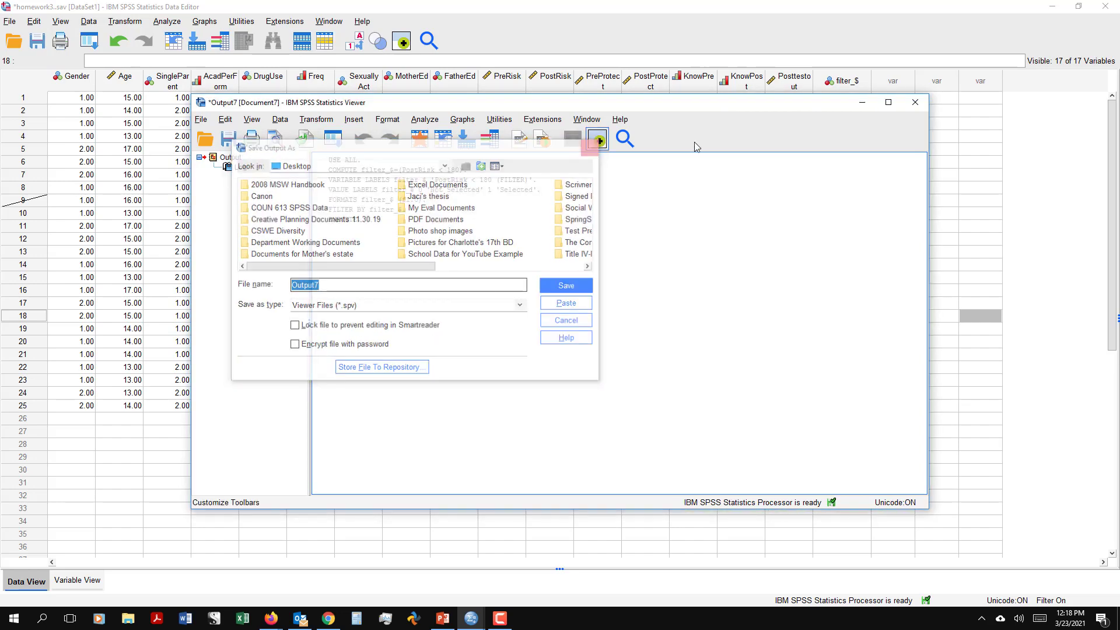
left_click(914, 102)
left_click(558, 323)
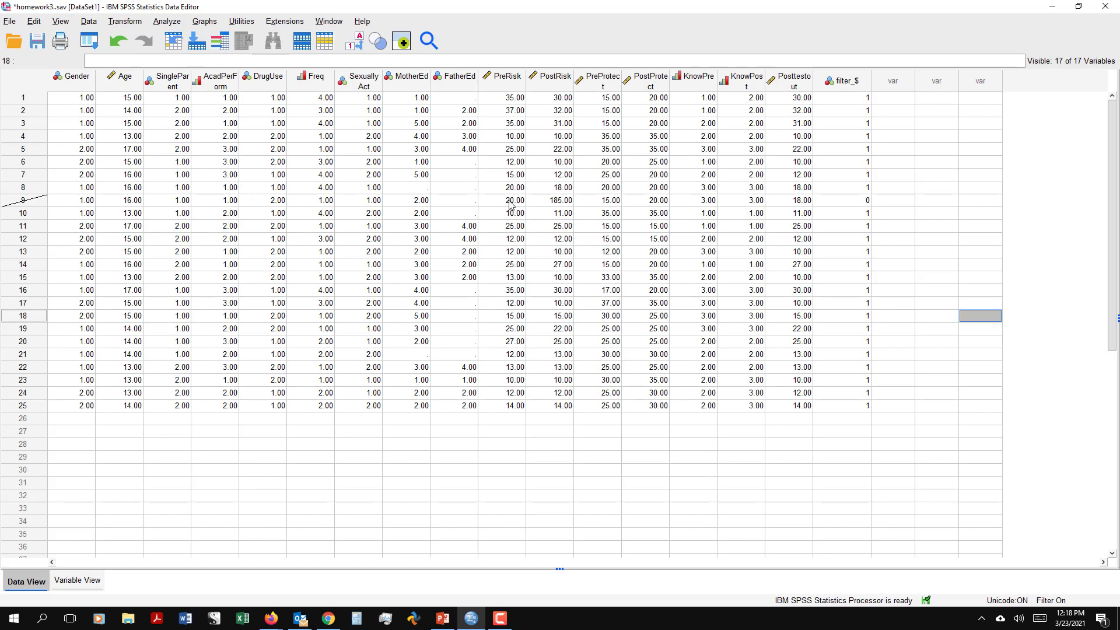
Step: Run Descriptives on Age and the pretest and posttest risk and protective factors with the outlier filtered out, and close the output without saving
left_click(174, 24)
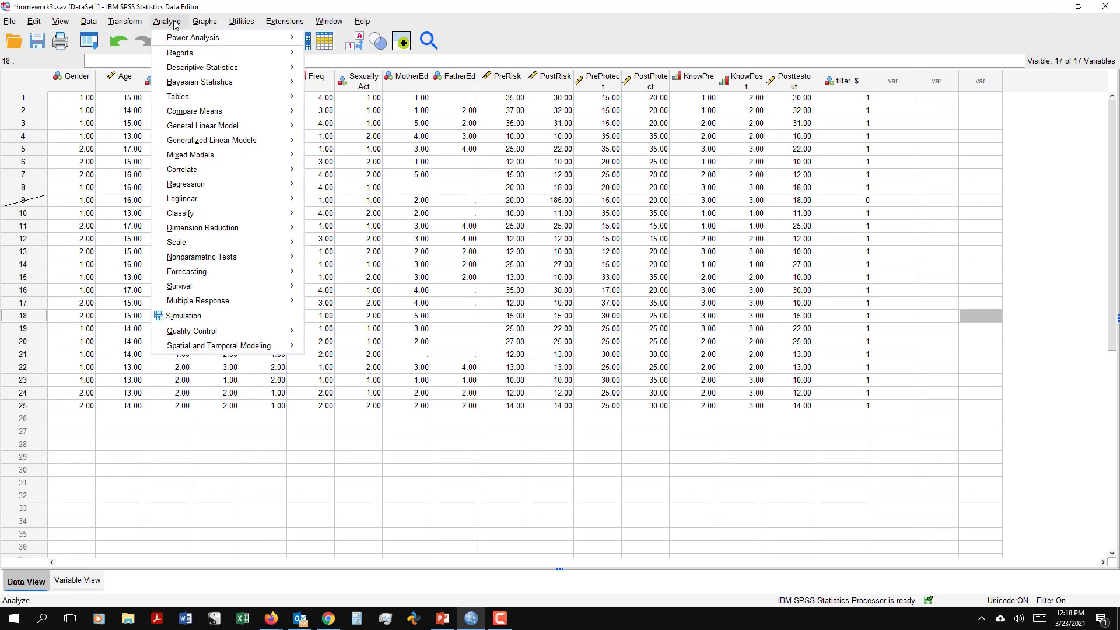
mouse_move(184, 71)
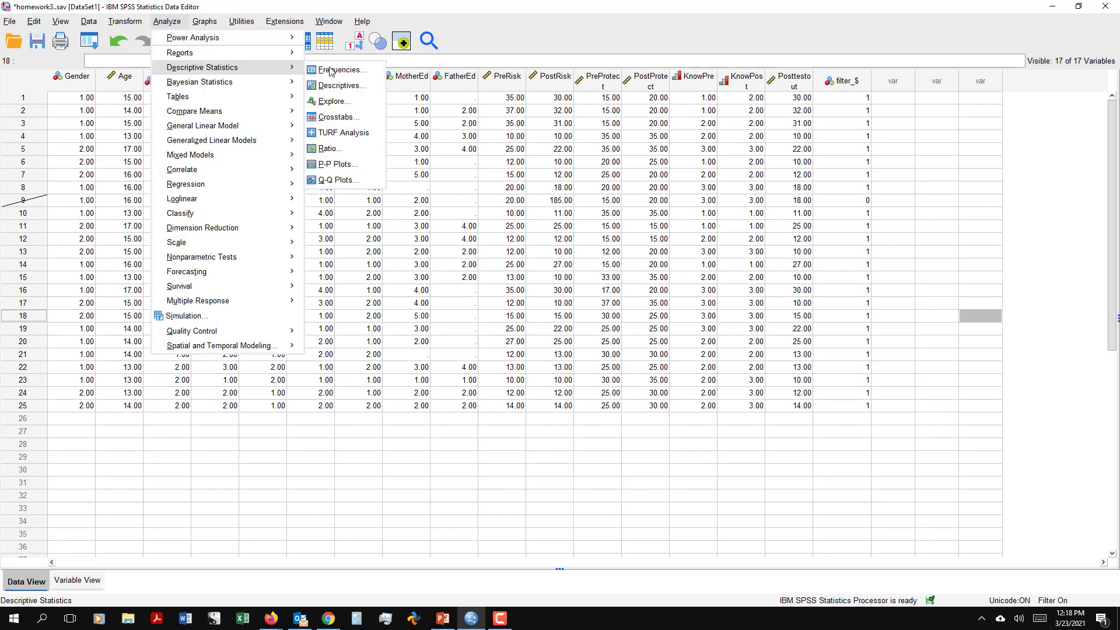
left_click(337, 86)
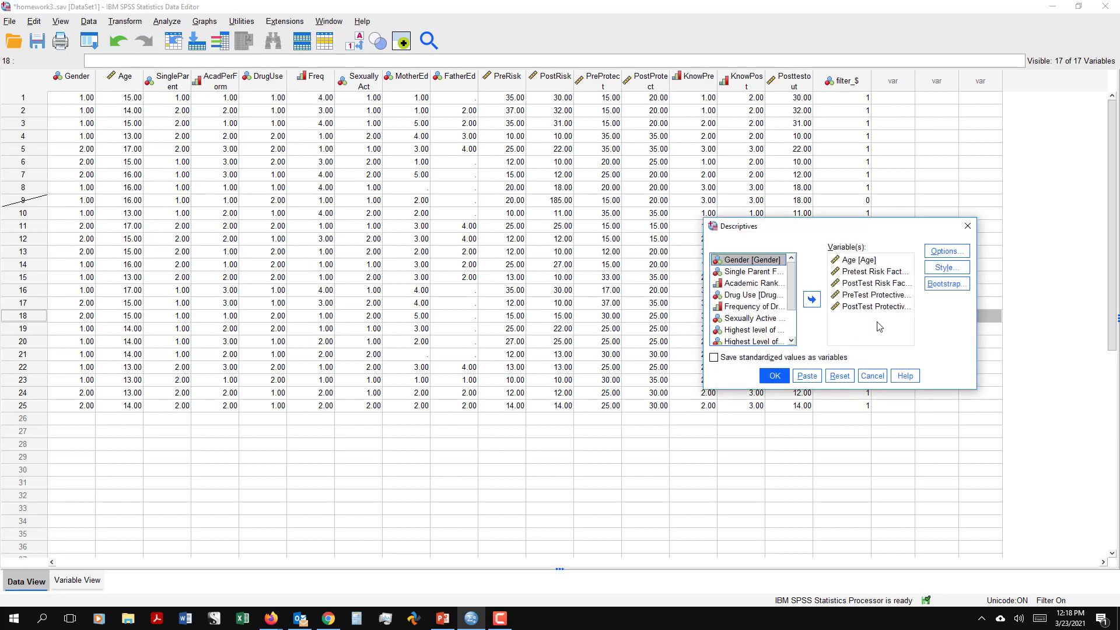
left_click(774, 376)
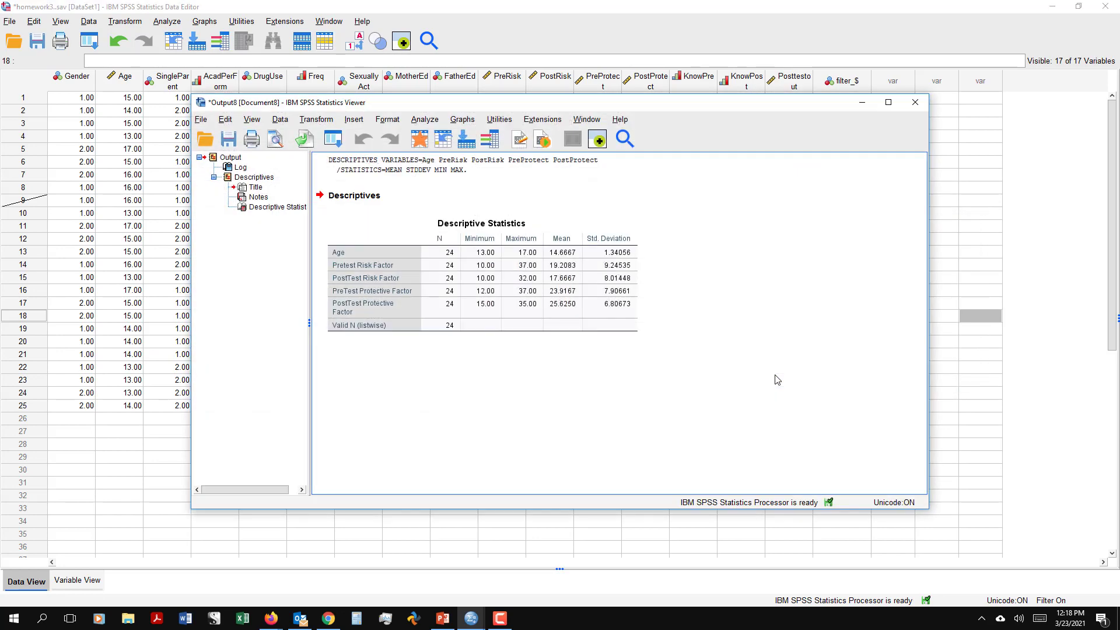
left_click(371, 326)
left_click(914, 102)
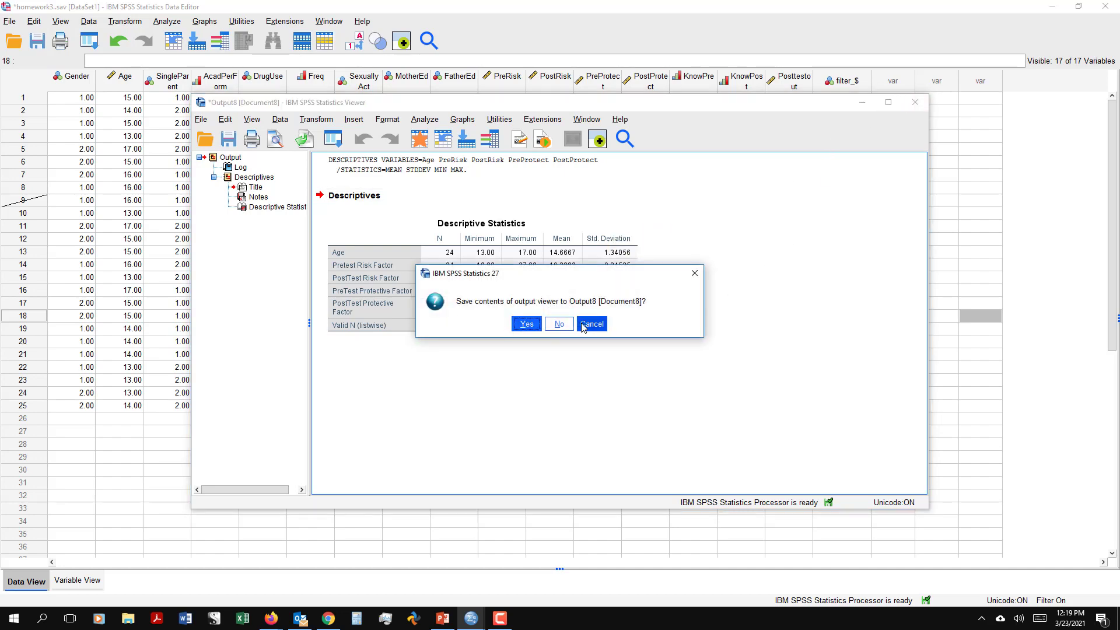
left_click(559, 324)
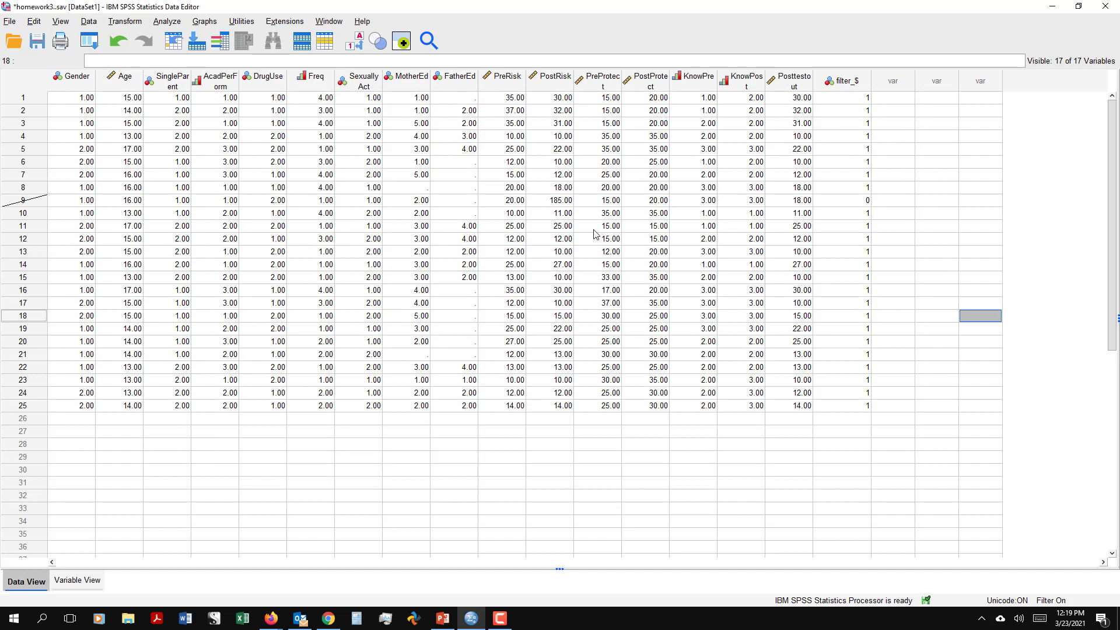
Step: Replace the outlying PostRisk value of case 9 with 17.67
left_click(697, 217)
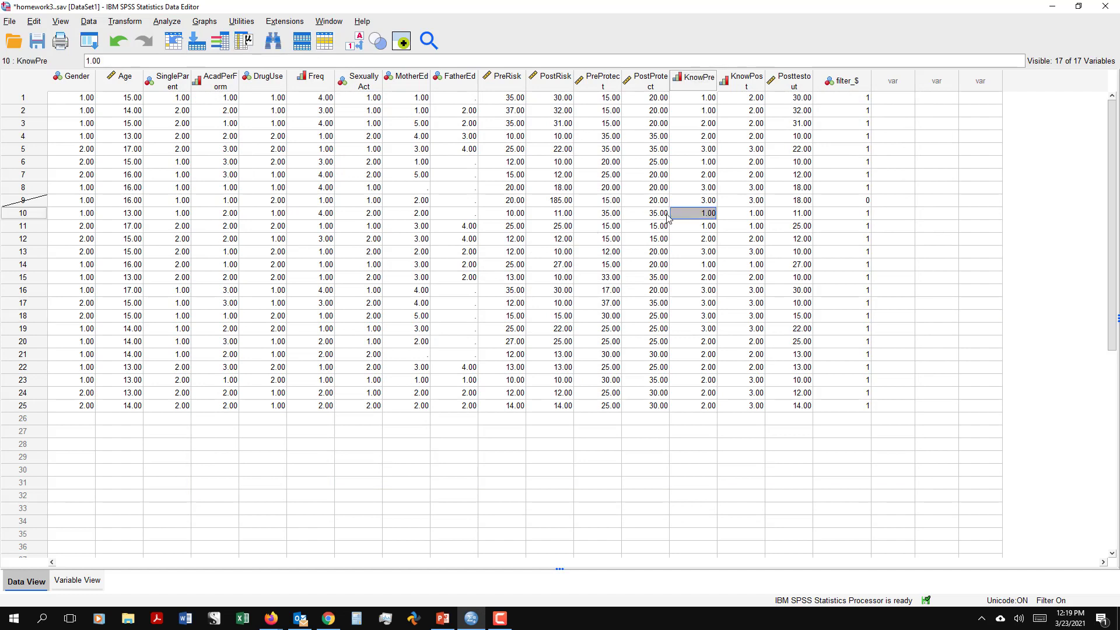
left_click(546, 203)
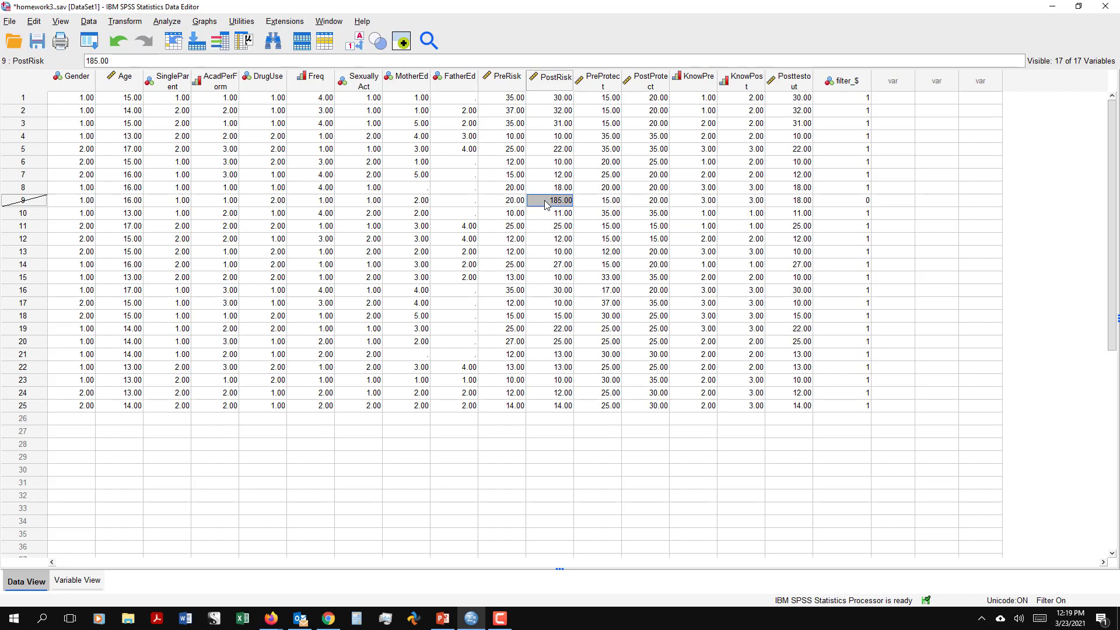
type("17.67")
Step: Set Select Cases back to all cases to turn off the filter, and close the resulting log without saving
left_click(89, 24)
left_click(117, 401)
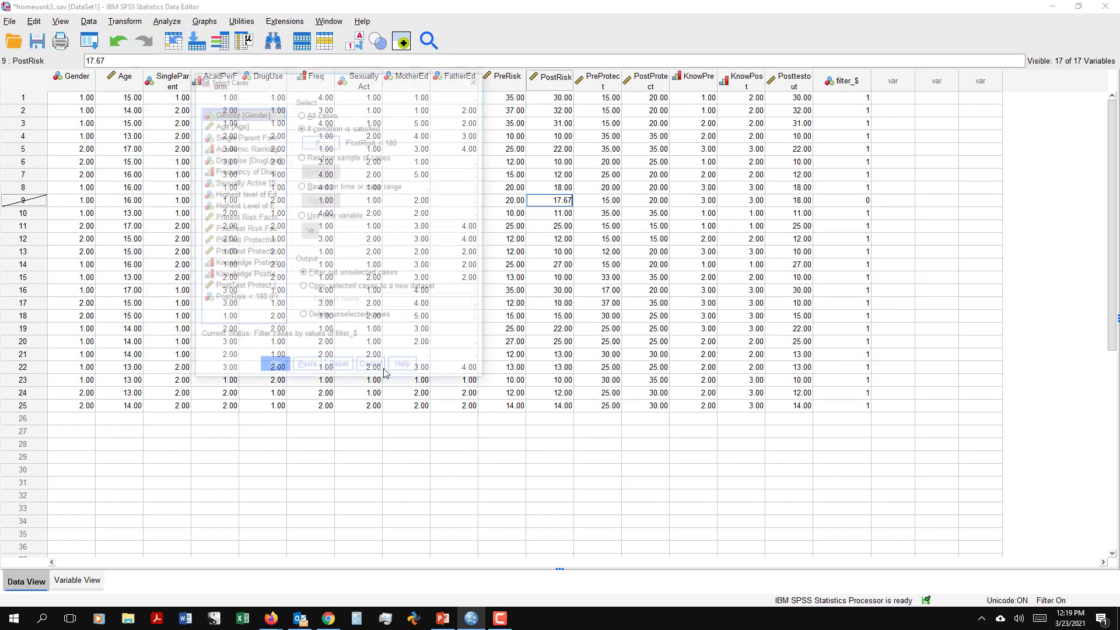
left_click(301, 112)
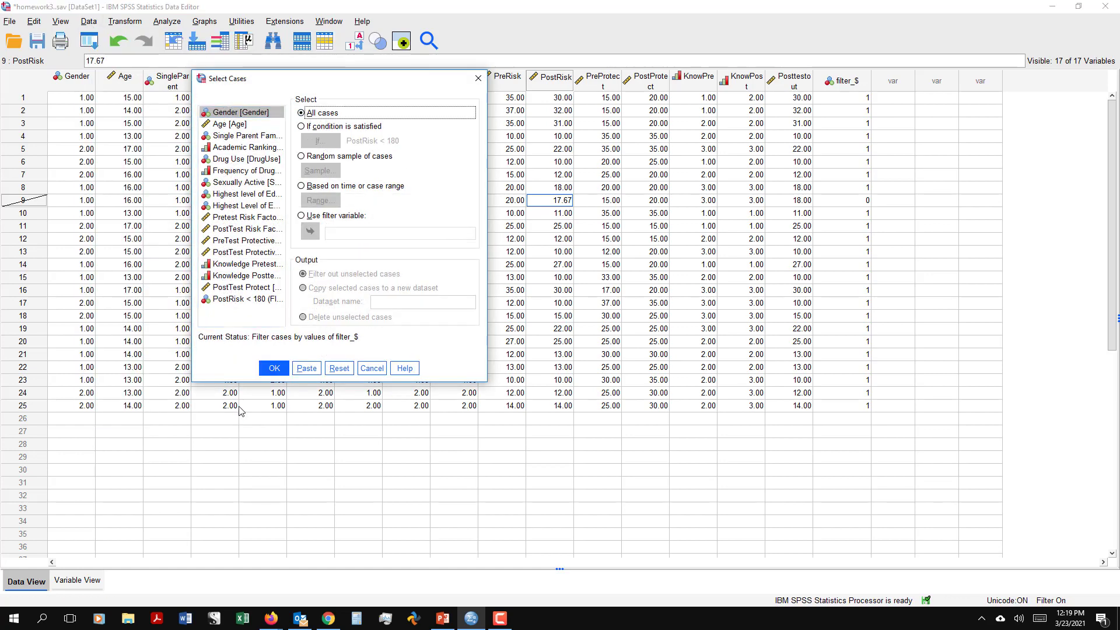
left_click(273, 369)
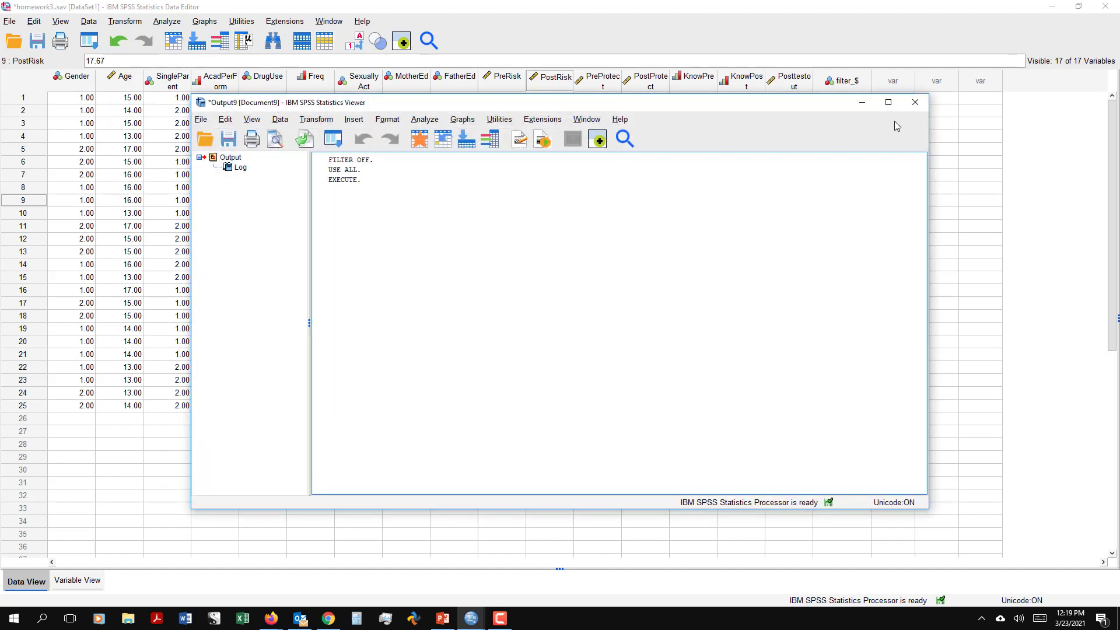
left_click(914, 103)
left_click(560, 322)
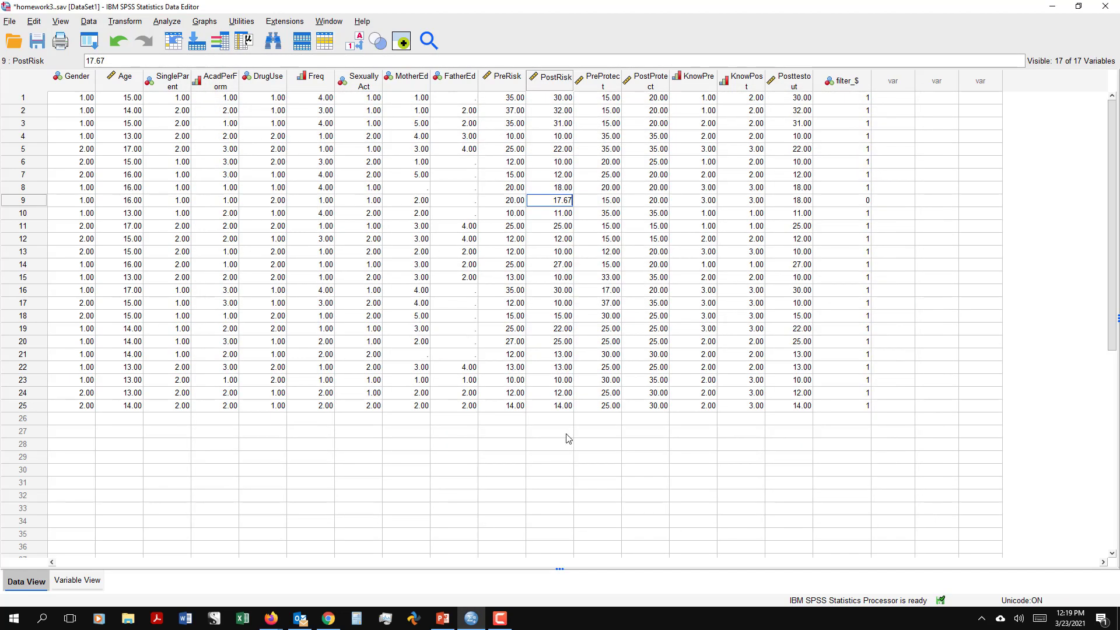
Step: Rerun Descriptives on Age and the pretest and posttest risk and protective factors for all cases, and close the output without saving
left_click(563, 470)
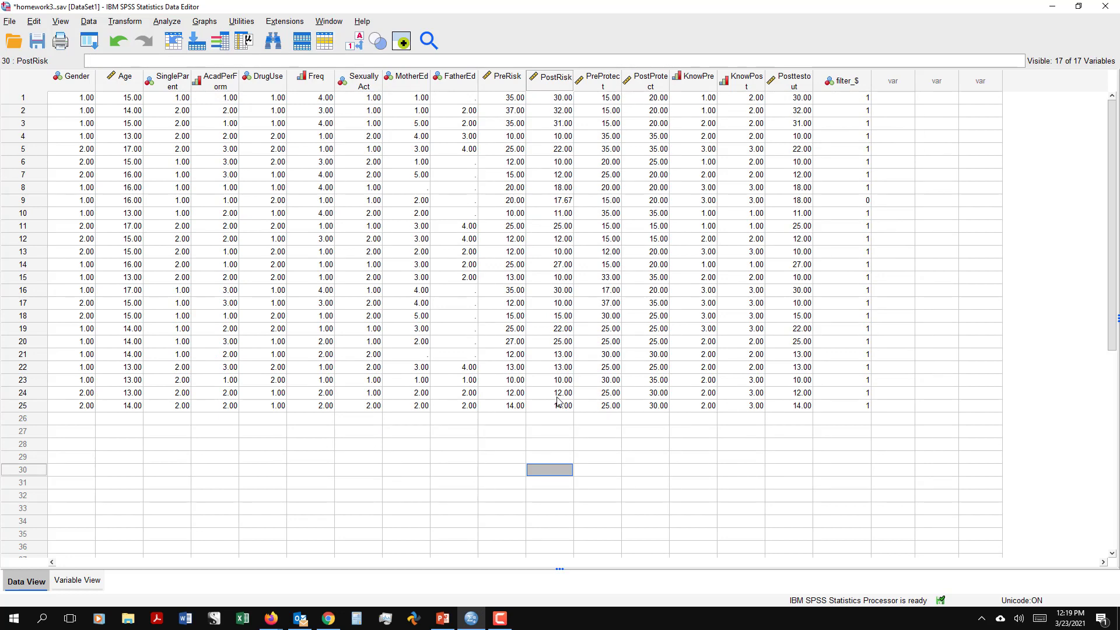
left_click(167, 21)
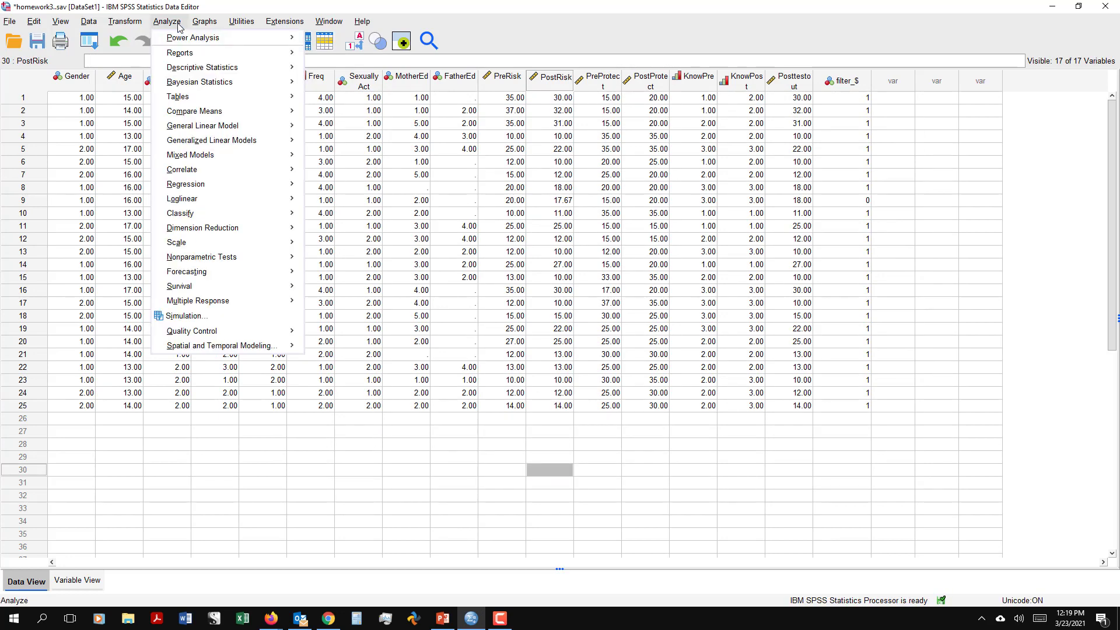
mouse_move(199, 67)
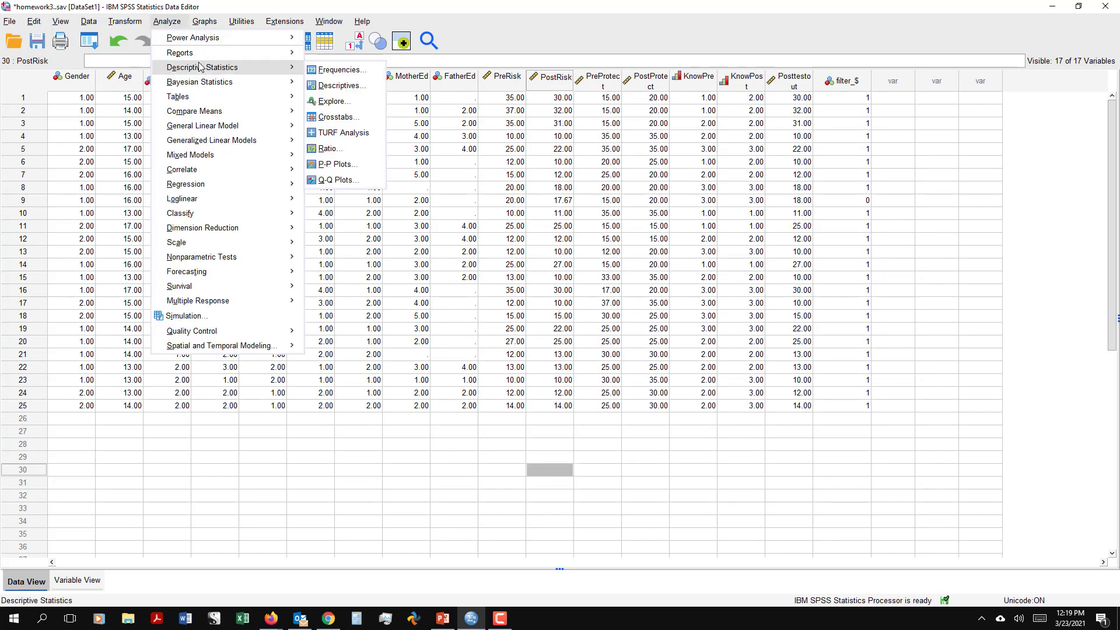
left_click(324, 87)
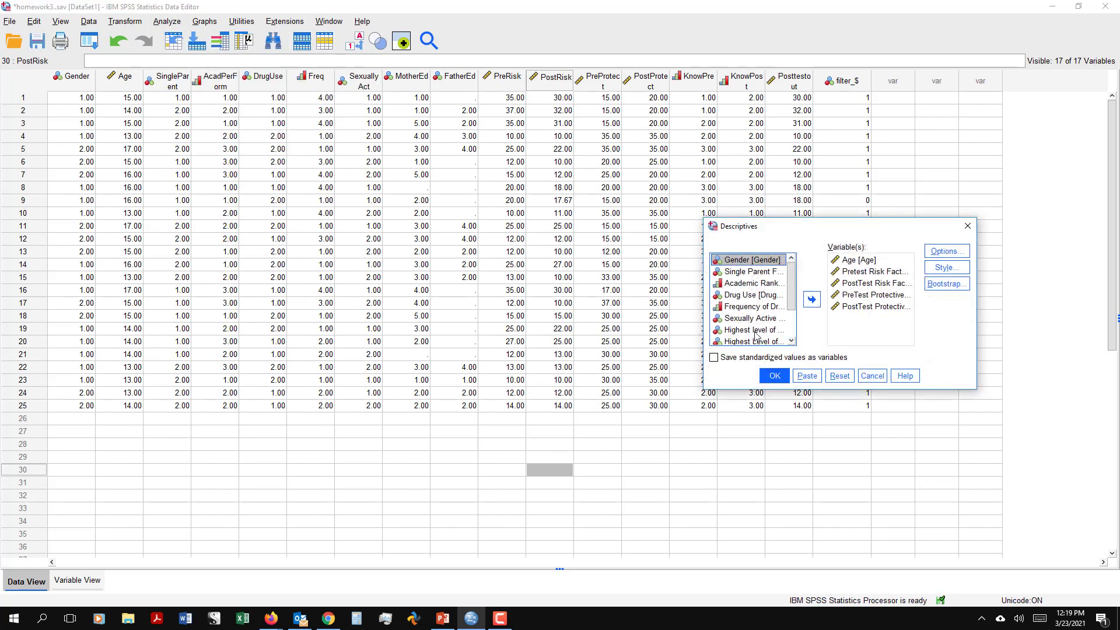
left_click(775, 379)
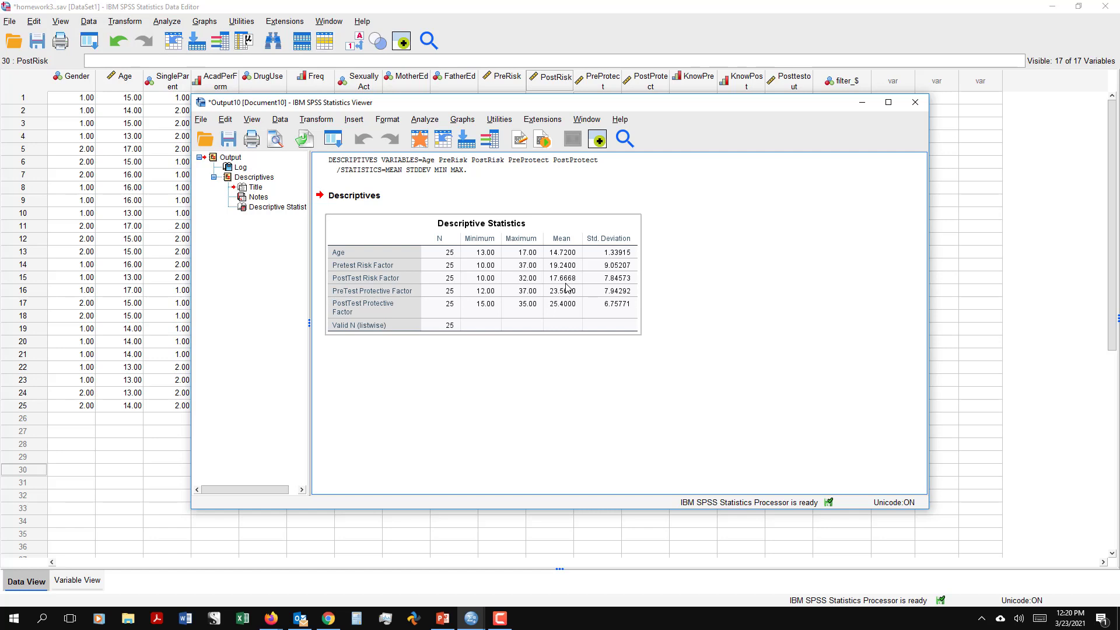
left_click(915, 102)
left_click(560, 324)
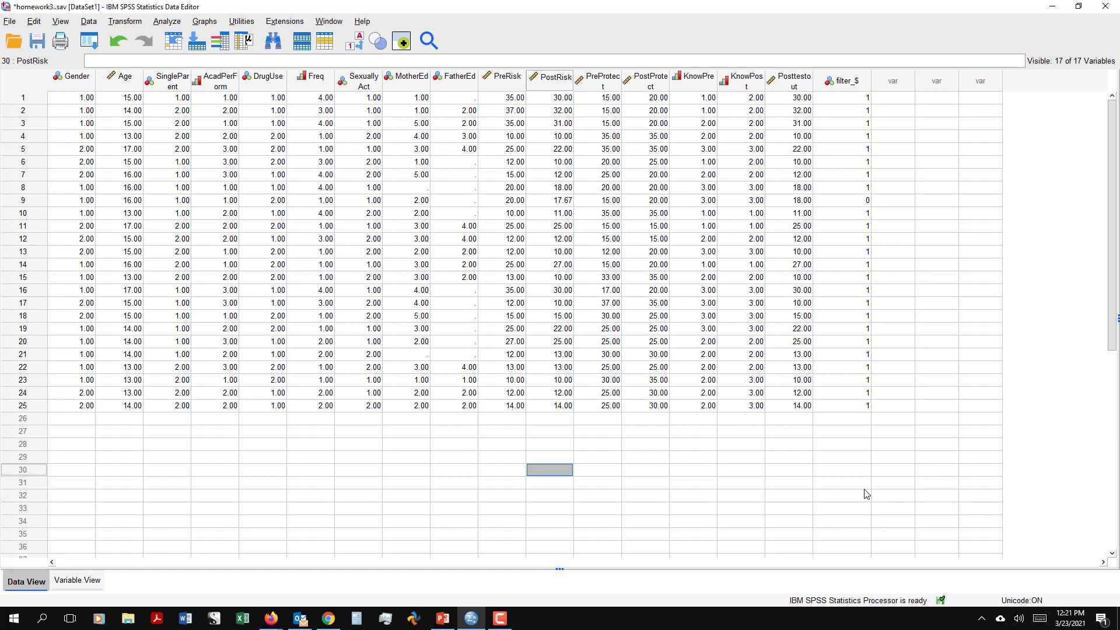
Step: Run a Paired-Samples T Test pairing PreRisk with PostRisk and PreProtect with PostProtect
left_click(629, 471)
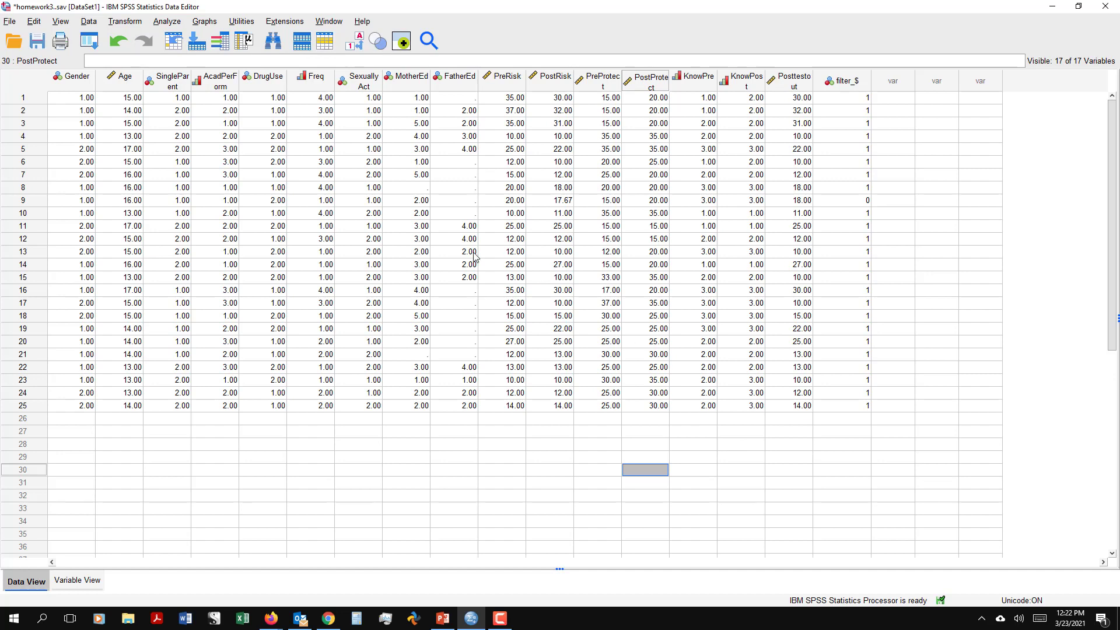
left_click(181, 23)
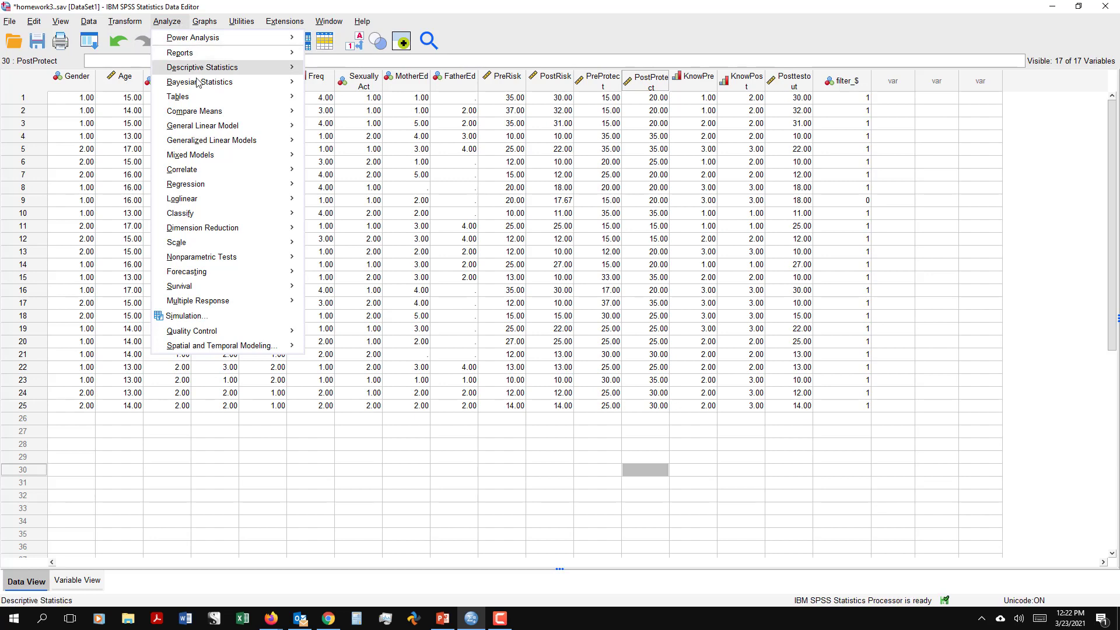
mouse_move(197, 114)
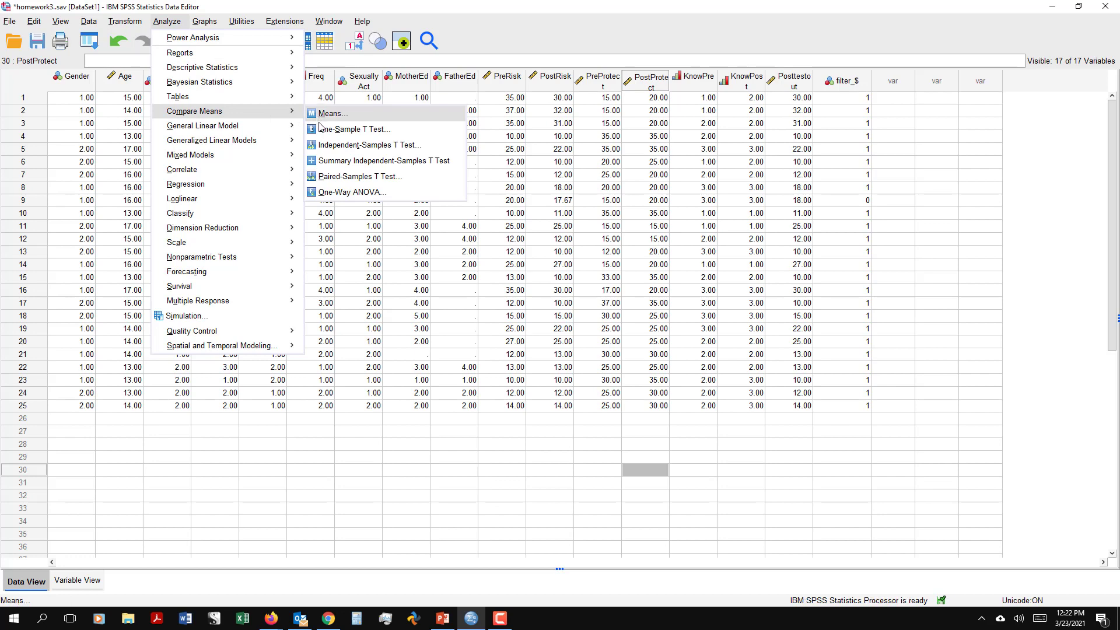
left_click(335, 176)
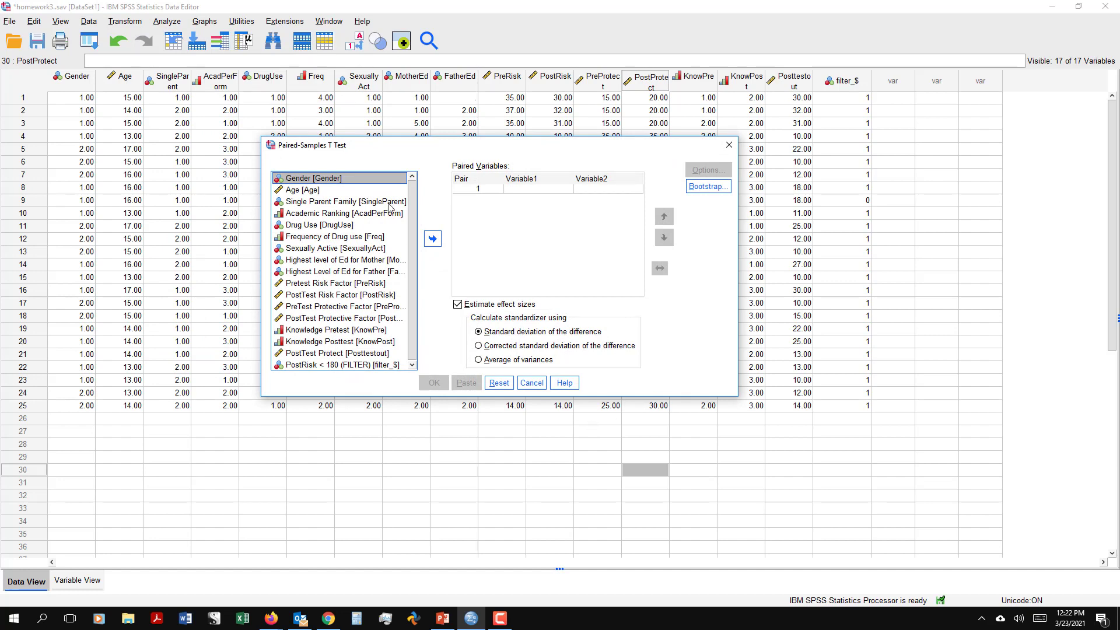
left_click(342, 285)
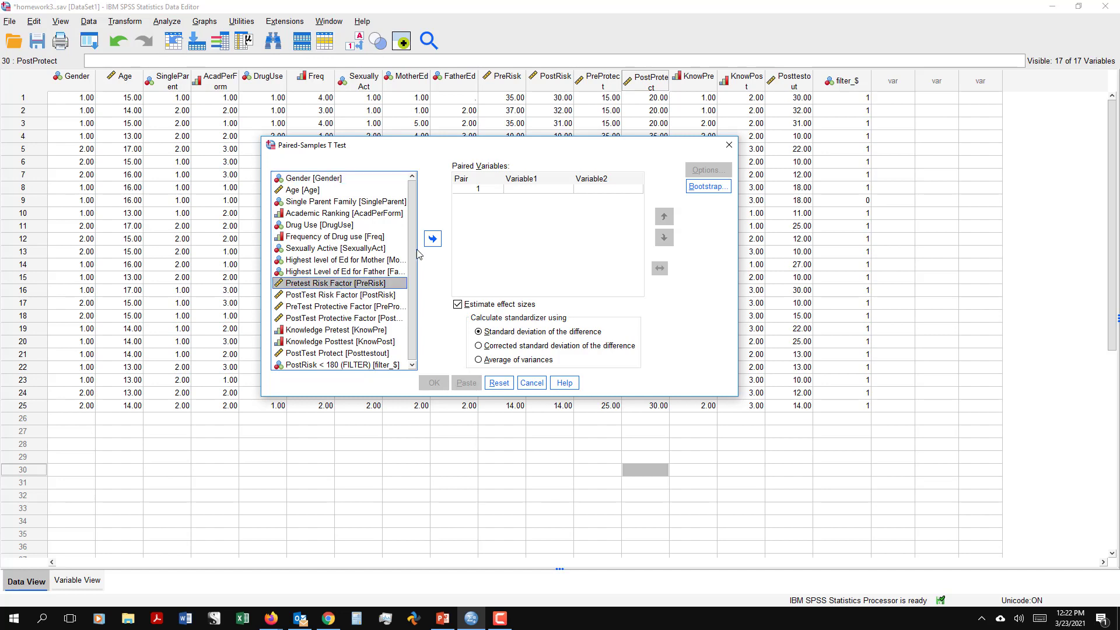
left_click(430, 244)
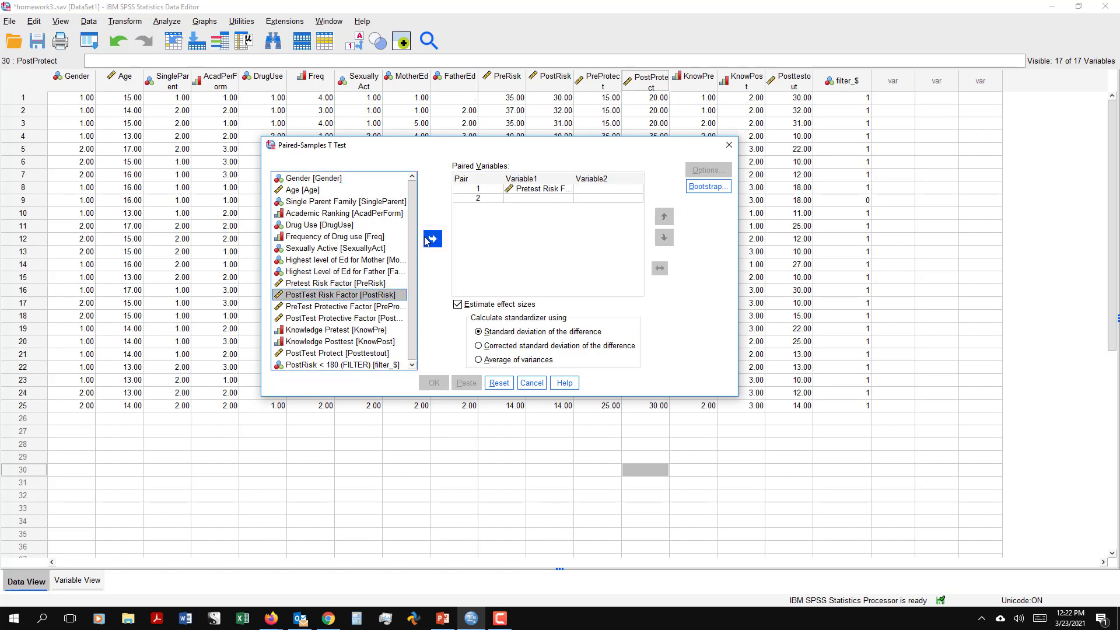
left_click(431, 240)
left_click(429, 243)
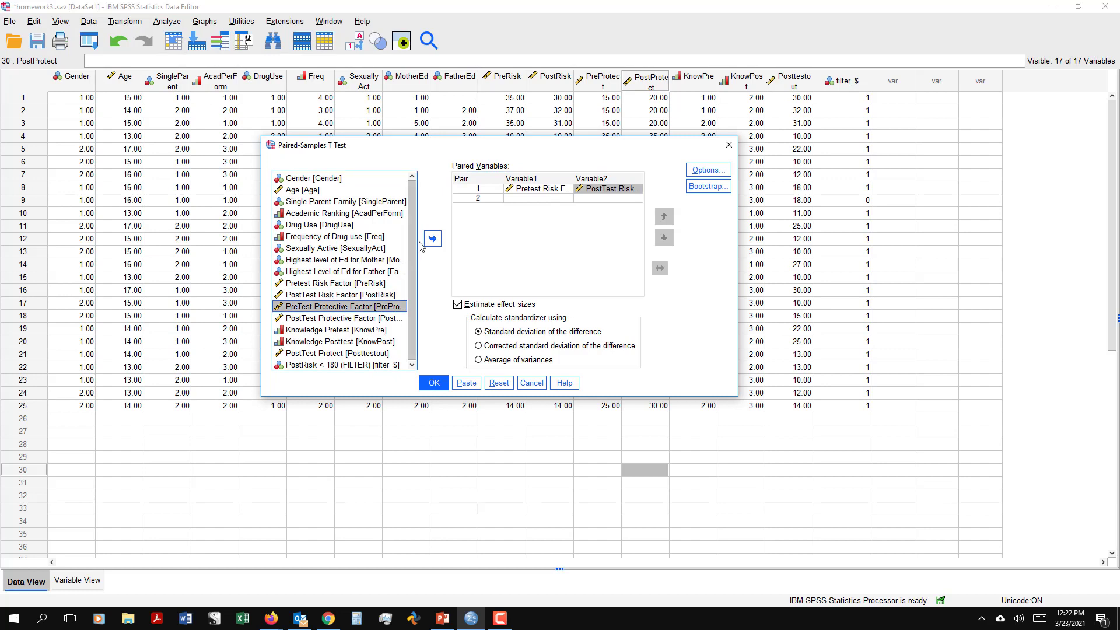
left_click(432, 239)
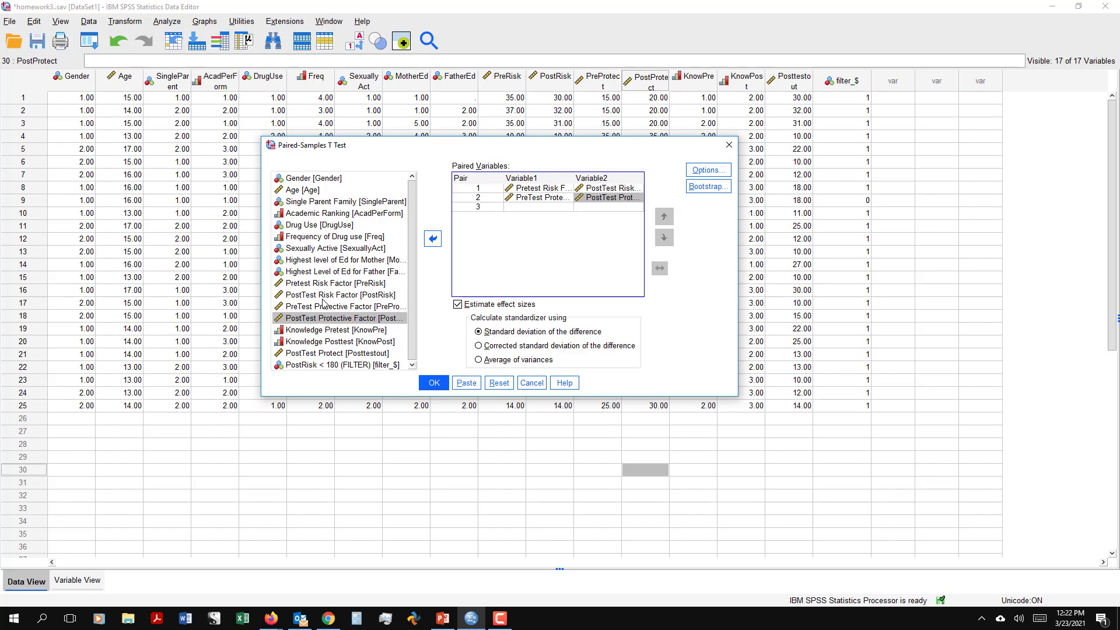
left_click(434, 383)
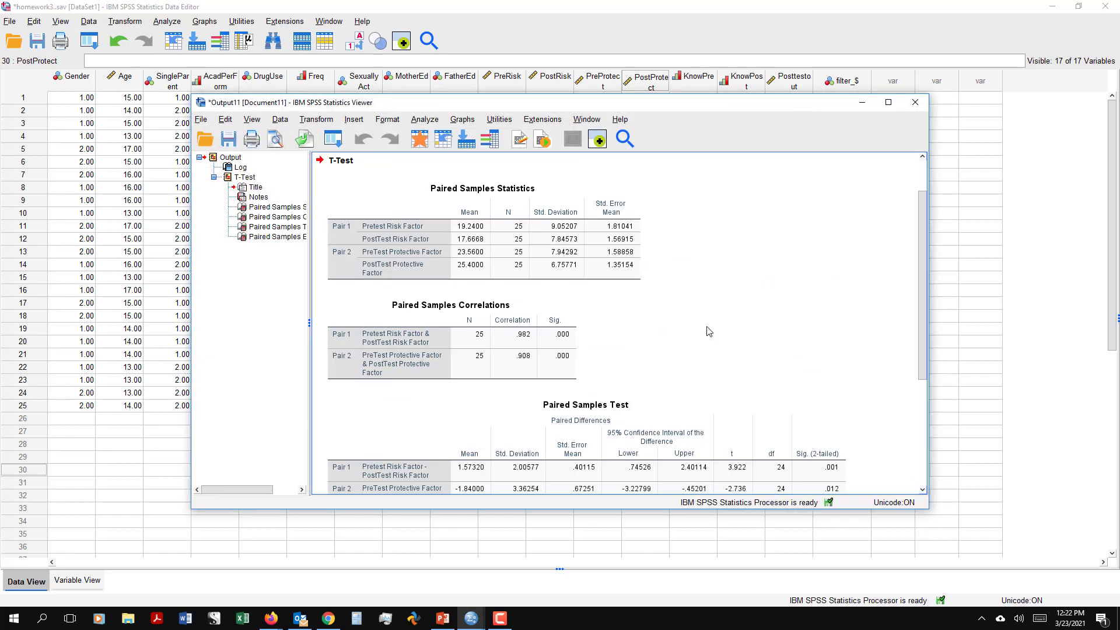
Step: Examine the Paired Samples Correlations and Paired Samples Test tables for both pairs
left_click_drag(919, 302, 922, 360)
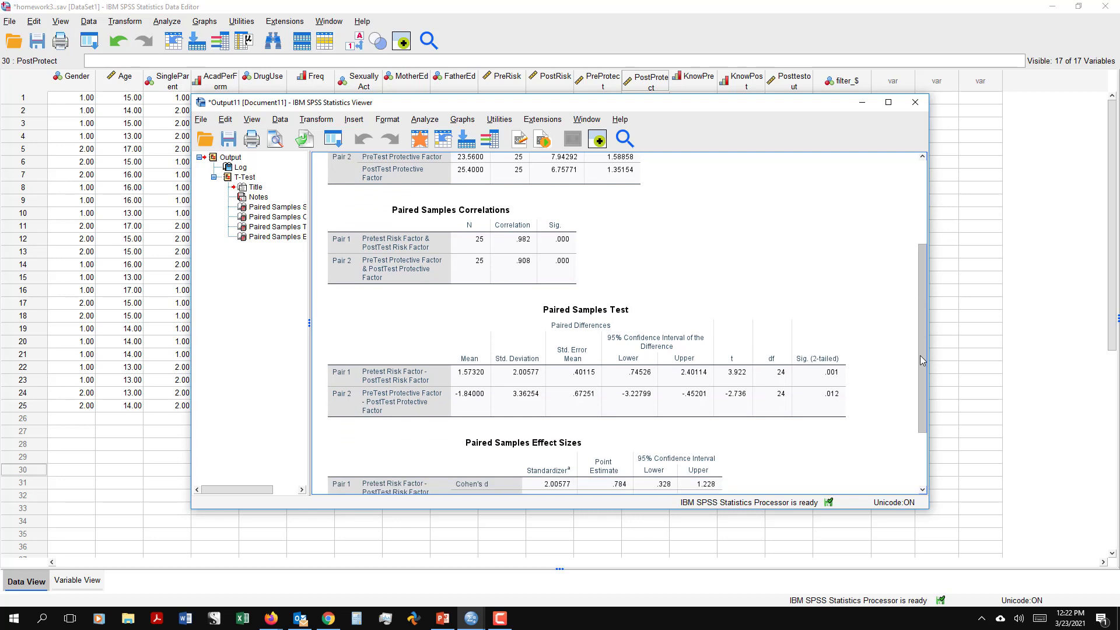
left_click(615, 337)
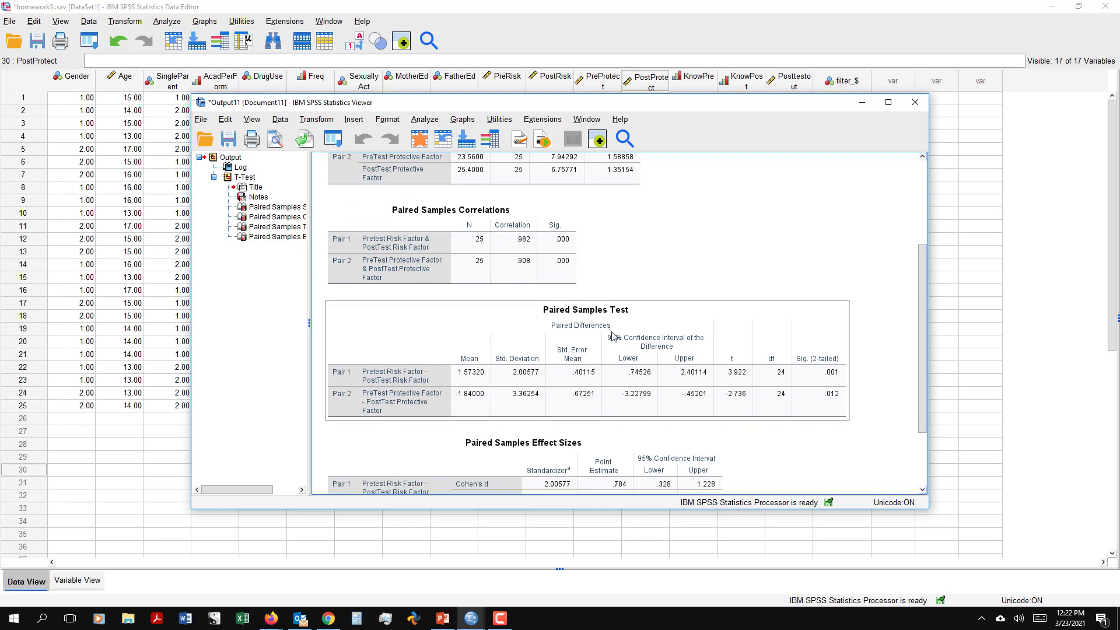
left_click(510, 273)
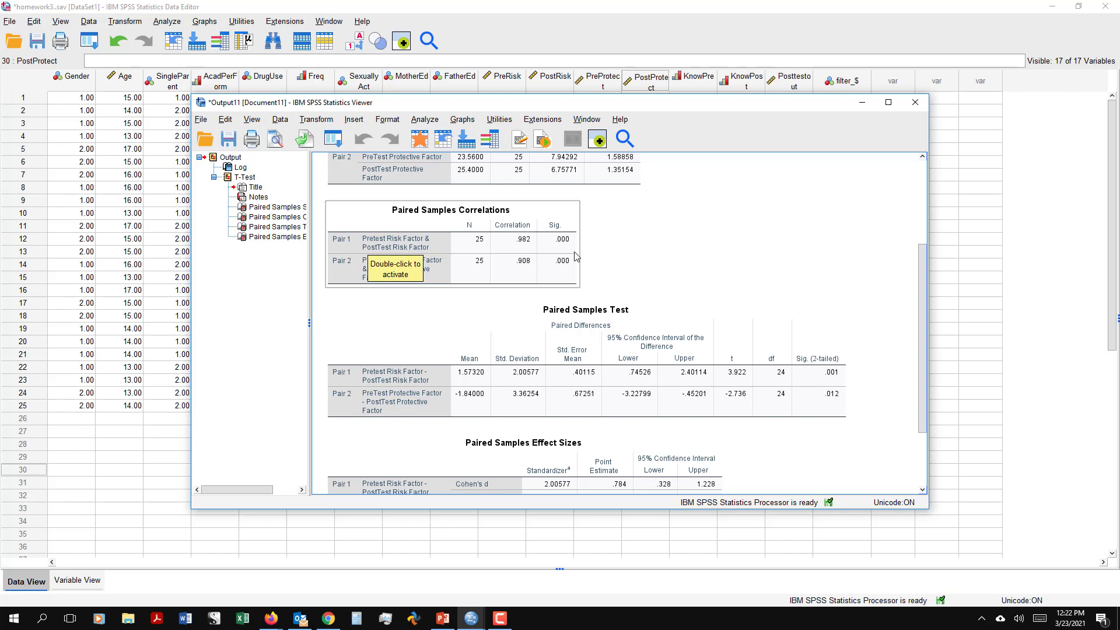
left_click(684, 314)
left_click(392, 272)
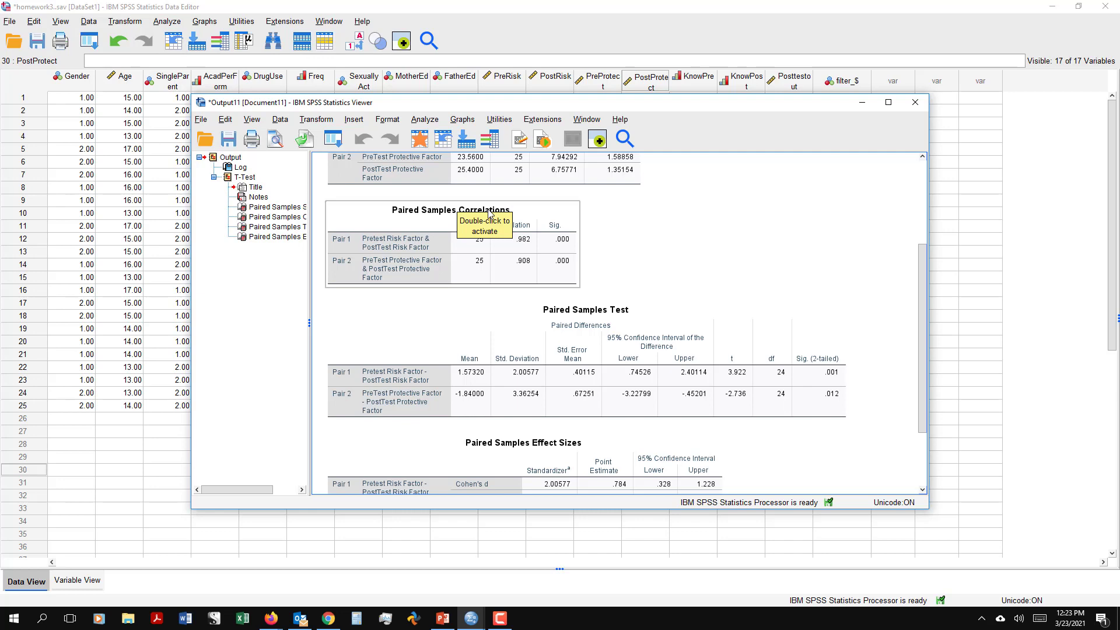
left_click(728, 286)
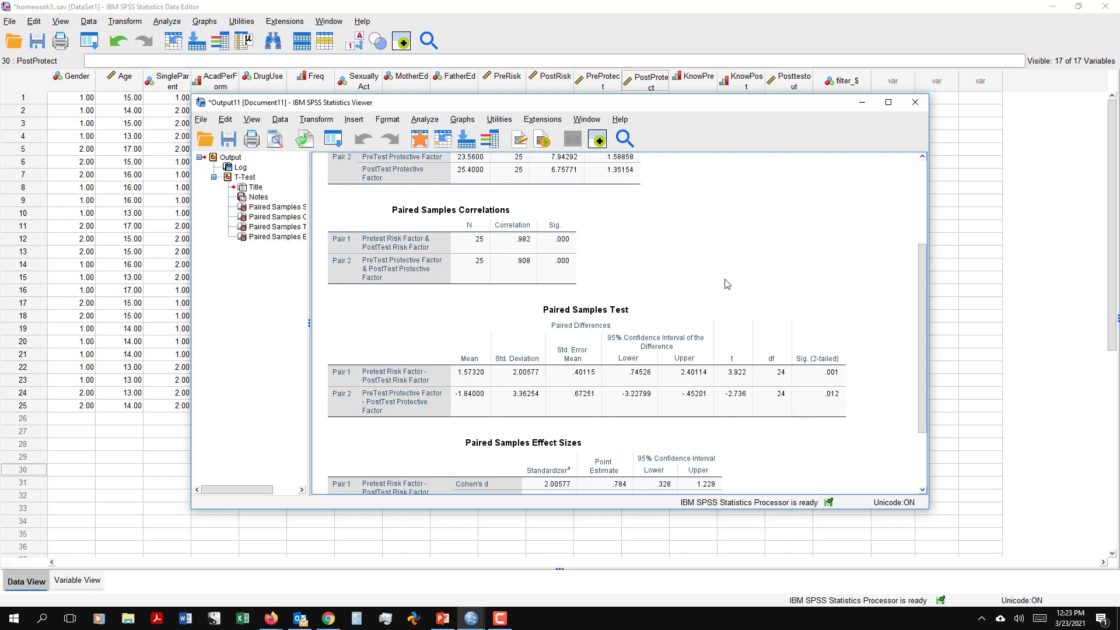
left_click(522, 273)
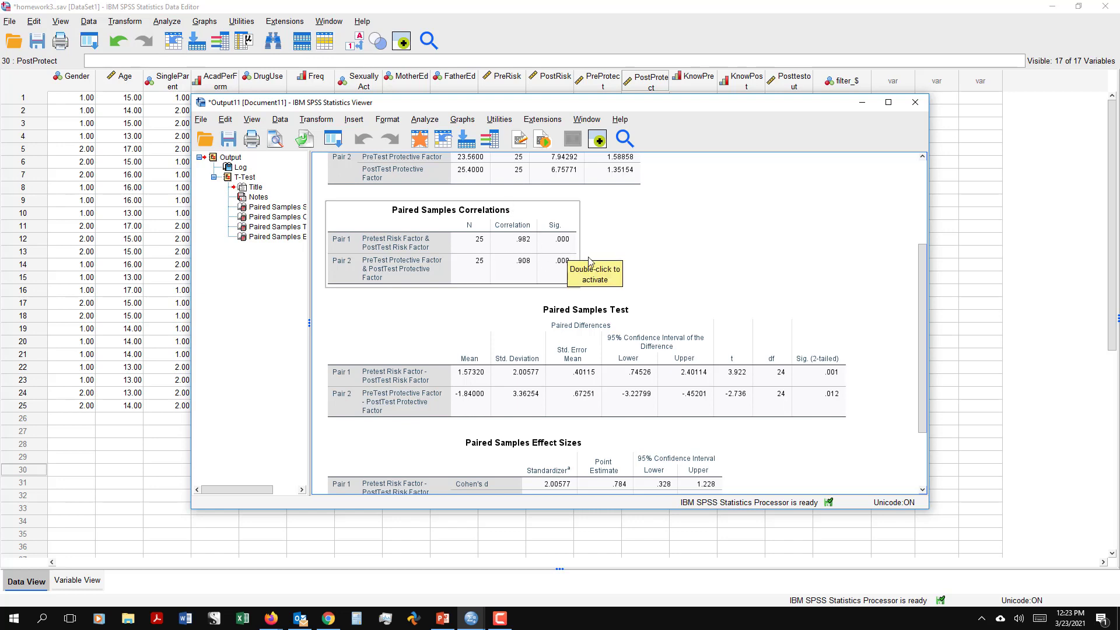
left_click(744, 309)
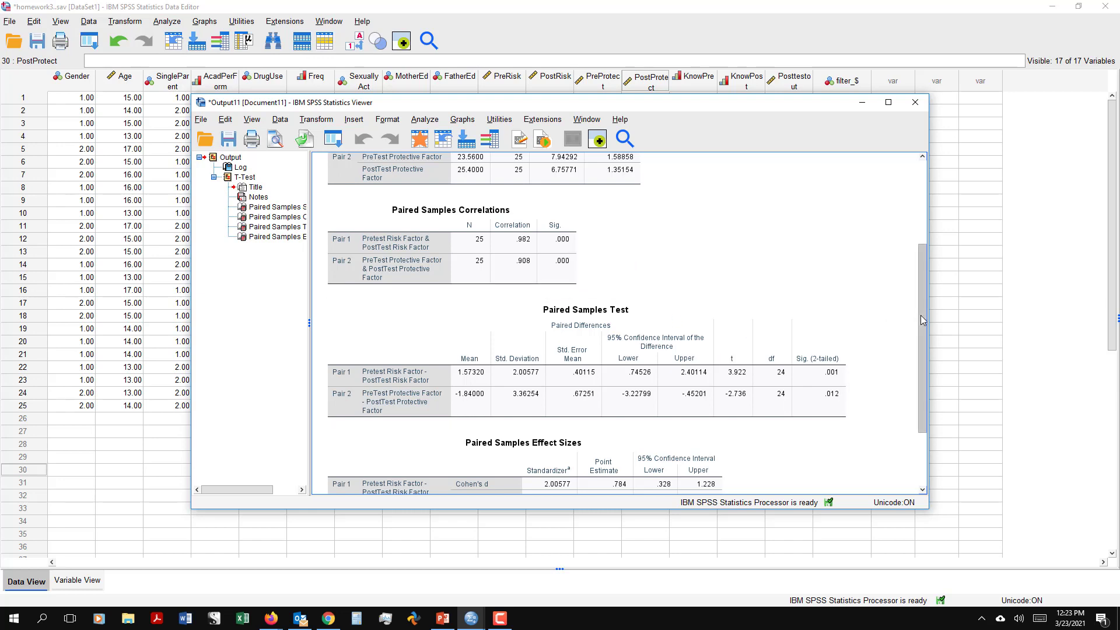
Step: Review the t-test results together with the Paired Samples Effect Sizes, and close the output without saving
left_click_drag(920, 317, 920, 366)
left_click(375, 297)
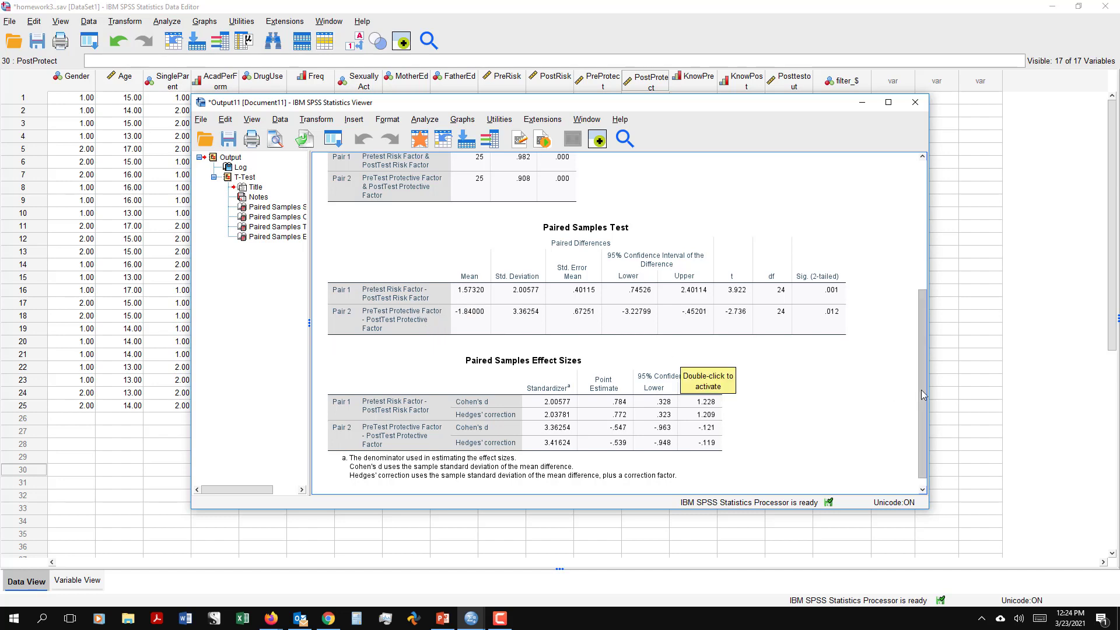
left_click_drag(922, 395, 914, 305)
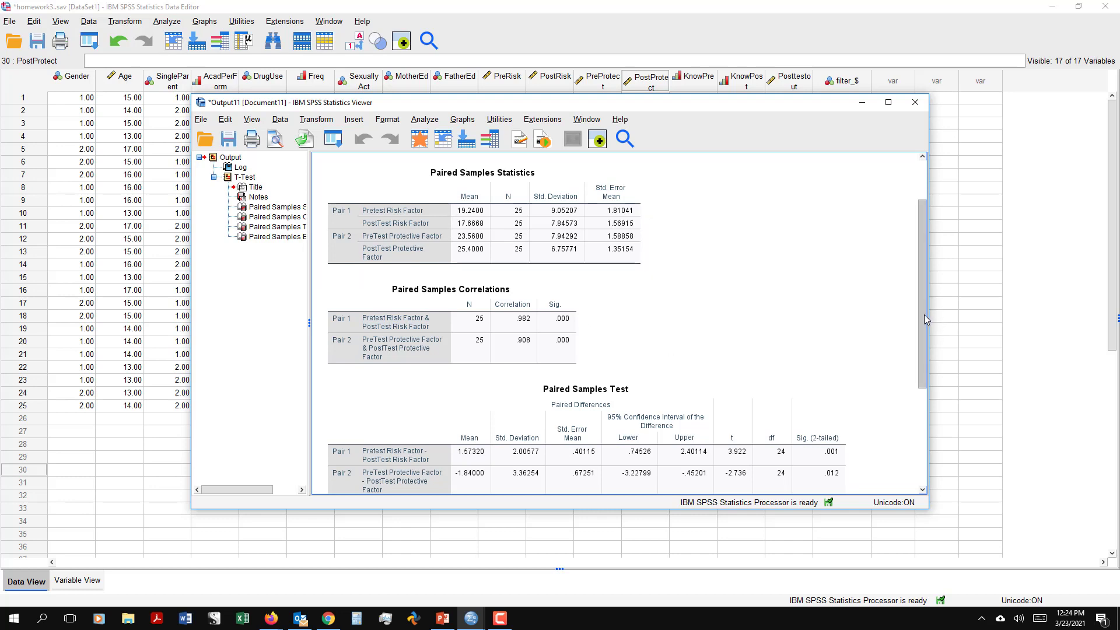
left_click_drag(924, 314, 923, 376)
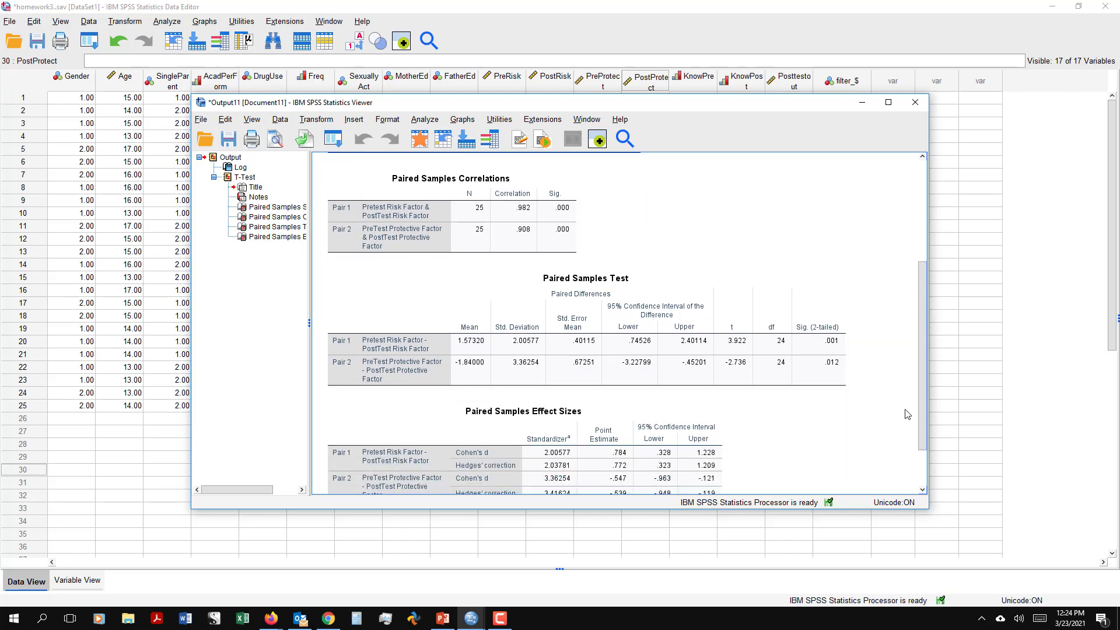
left_click_drag(921, 401, 919, 440)
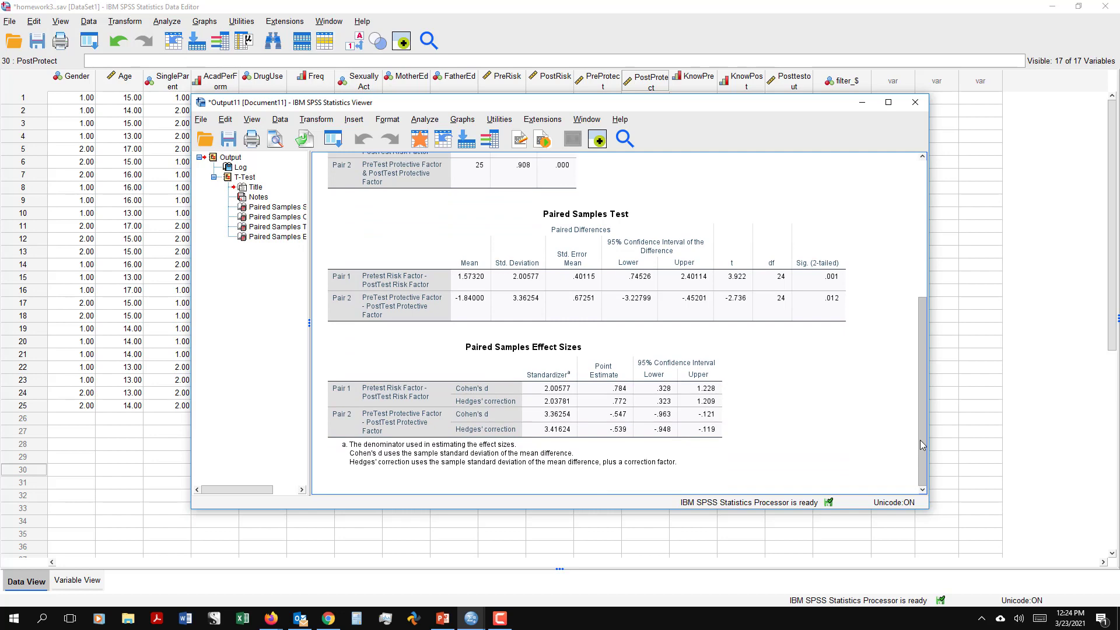
left_click_drag(919, 440, 923, 269)
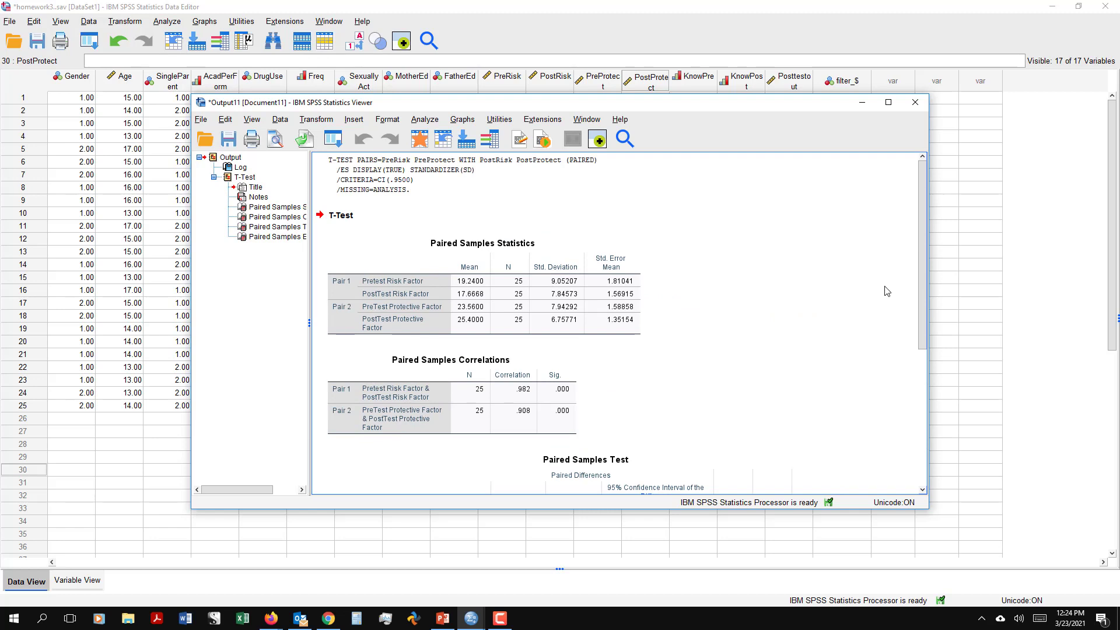
left_click(914, 102)
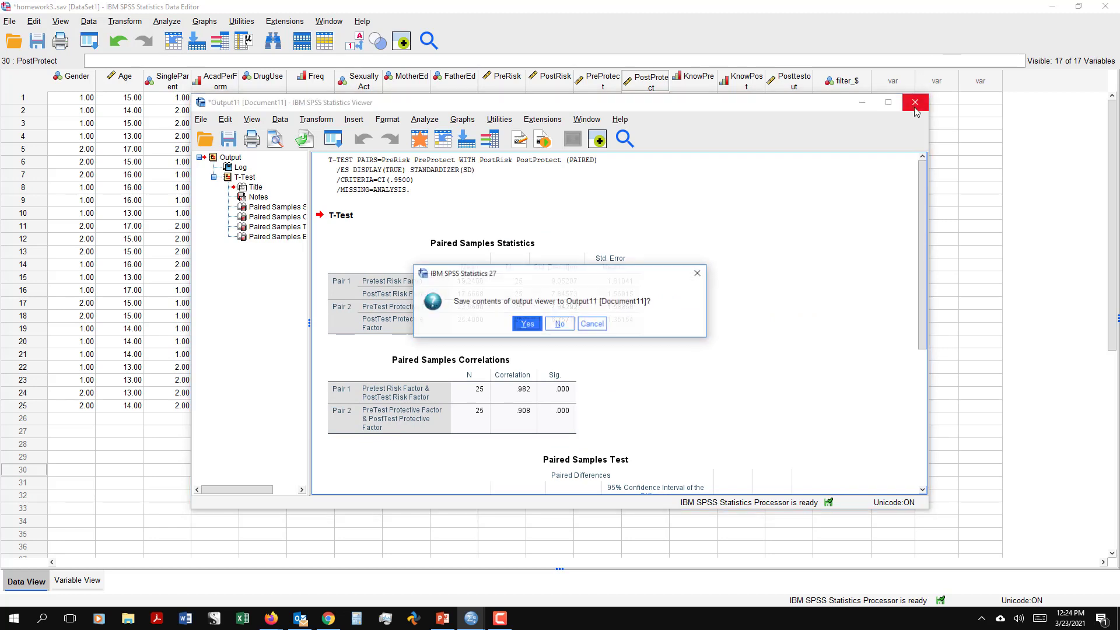
left_click(559, 324)
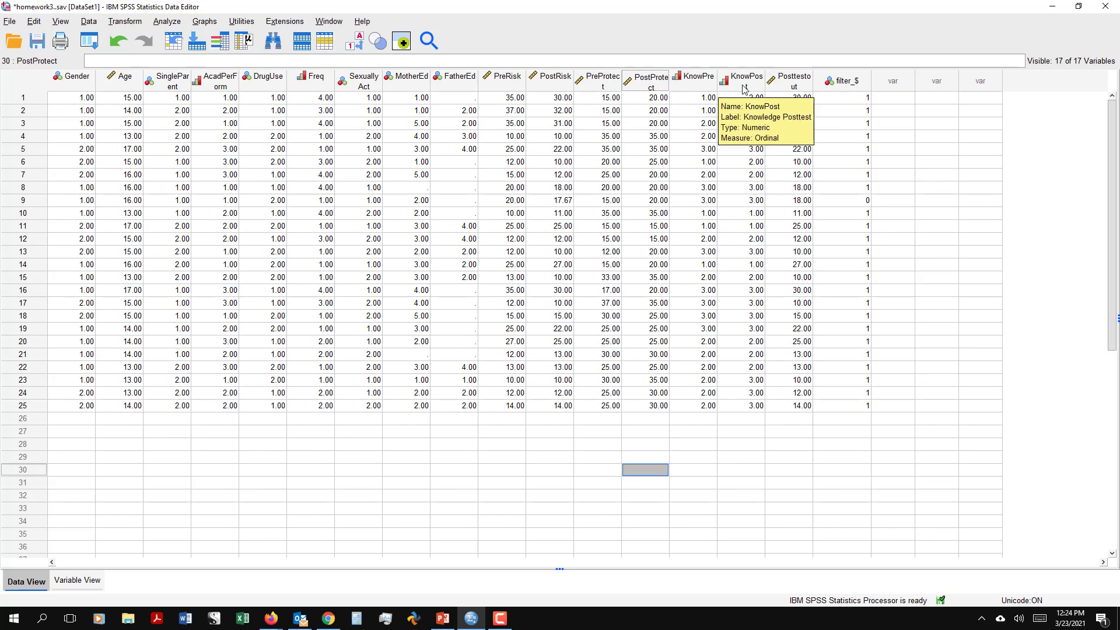
Step: Check the value labels of the KnowPre variable and return to the data values
left_click(77, 580)
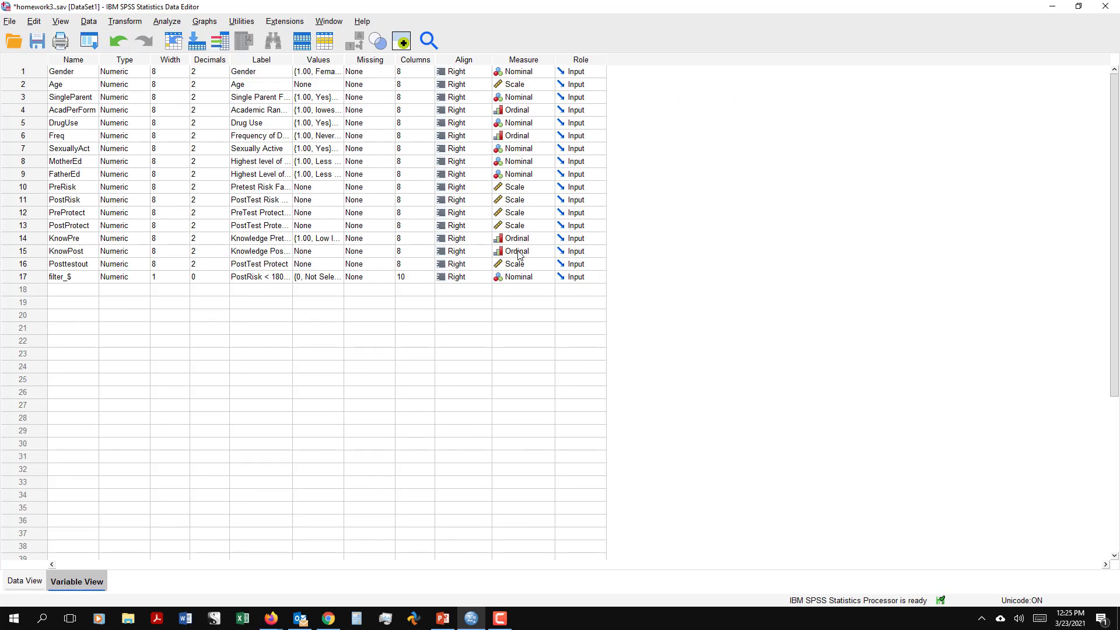
left_click(338, 241)
left_click(337, 239)
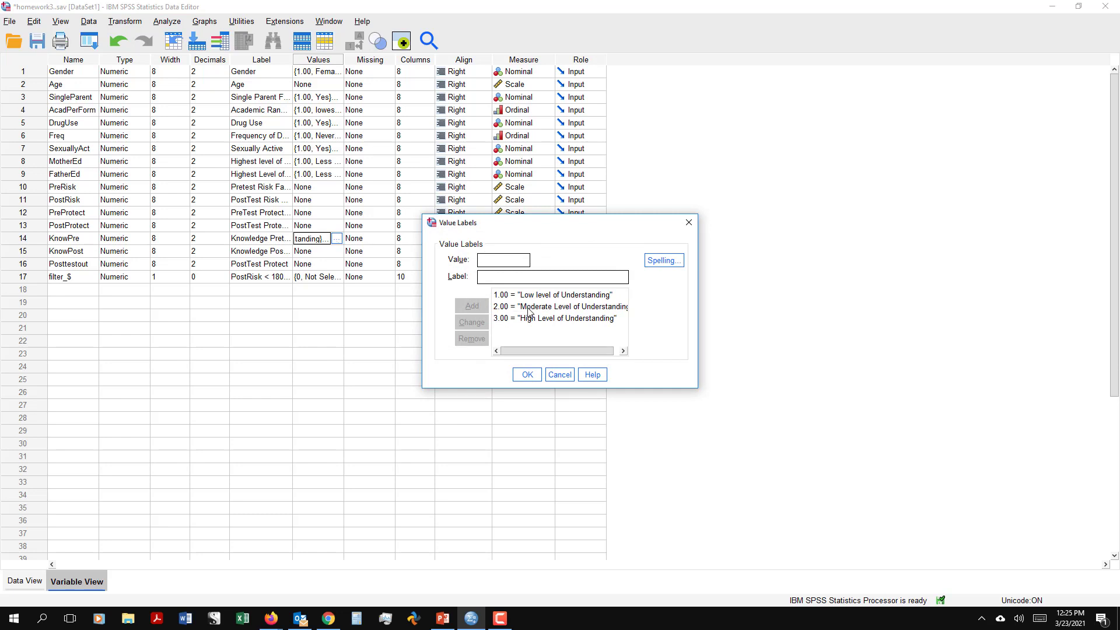
left_click(688, 222)
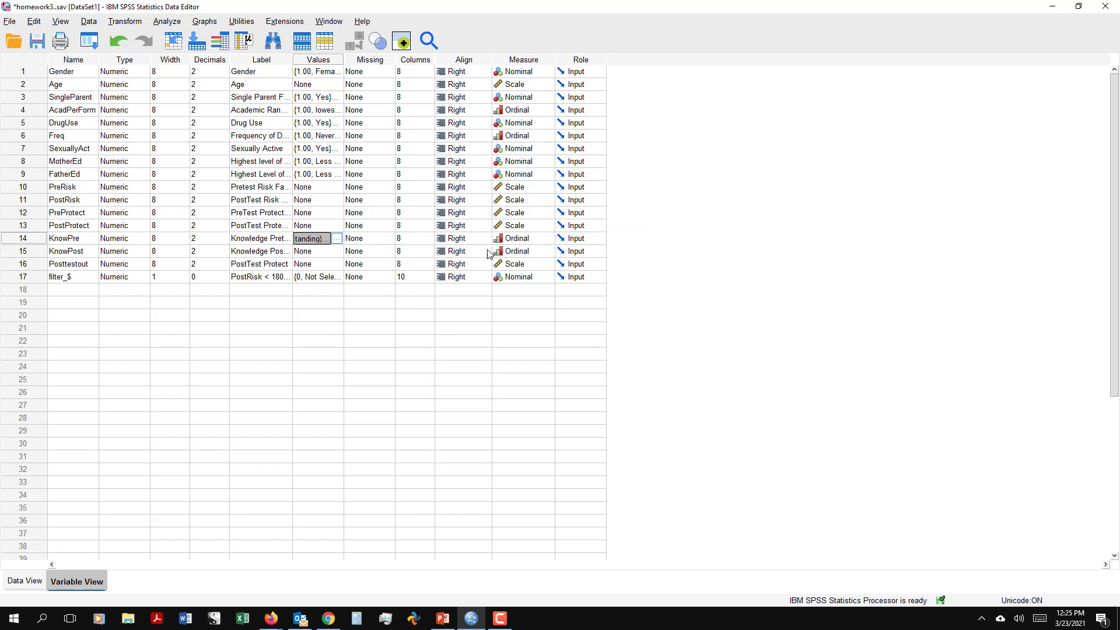
left_click(32, 580)
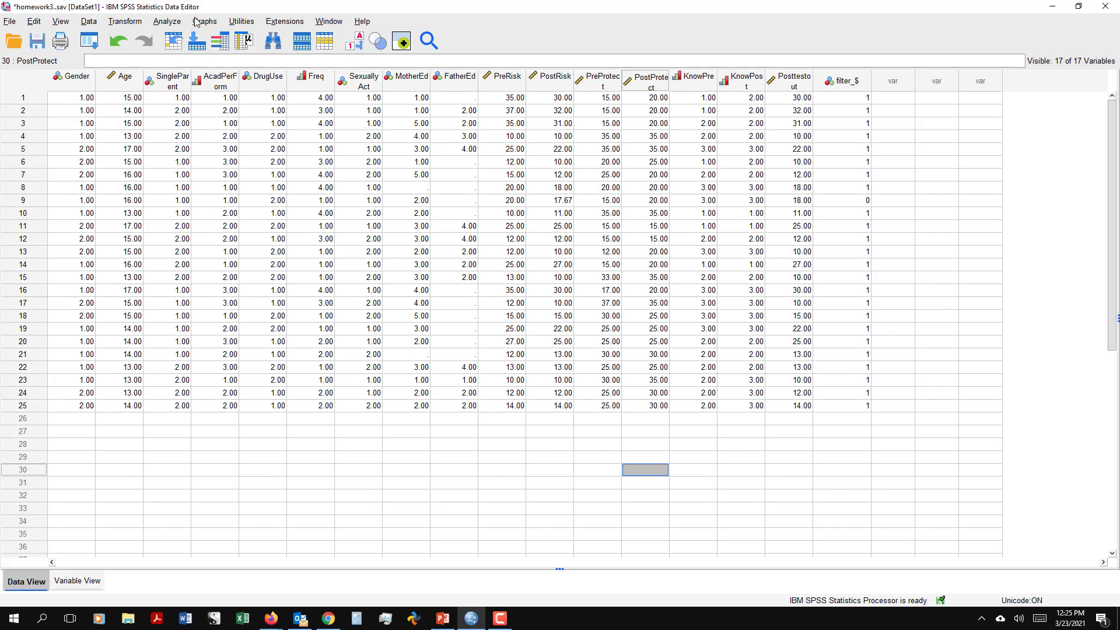
Step: Set up a related-samples nonparametric test with Knowledge Pretest and Knowledge Posttest as the test fields
left_click(166, 22)
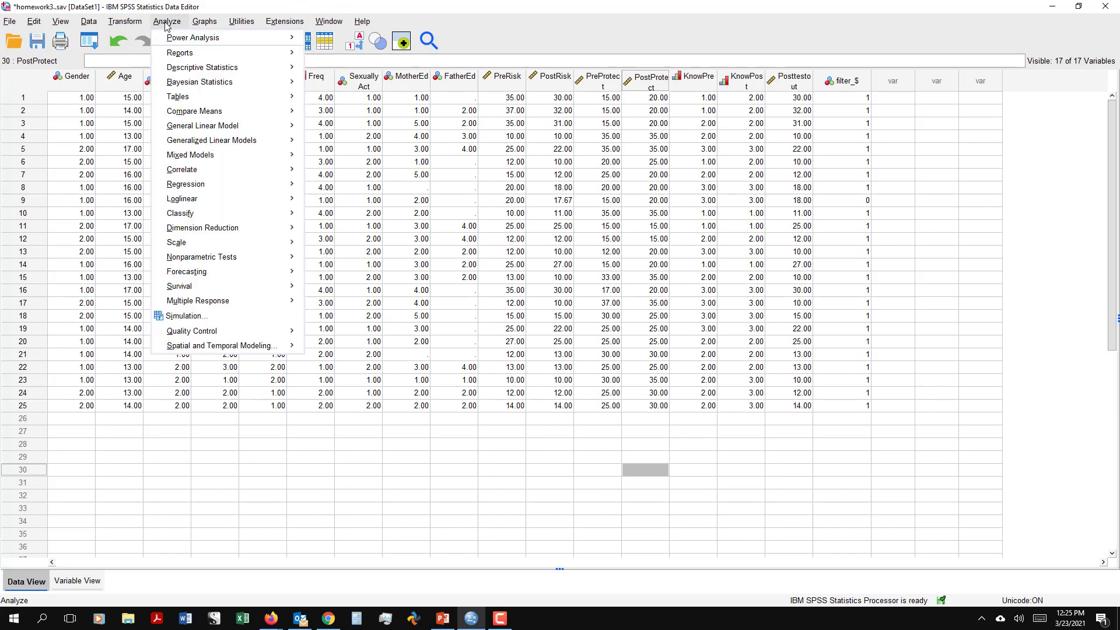
mouse_move(208, 144)
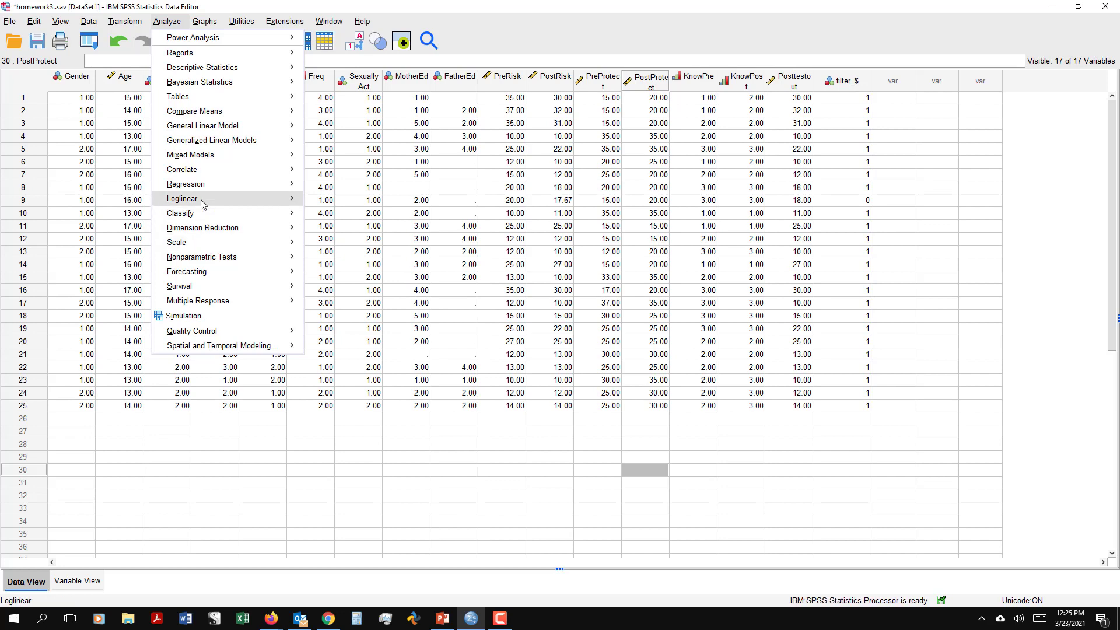
mouse_move(203, 204)
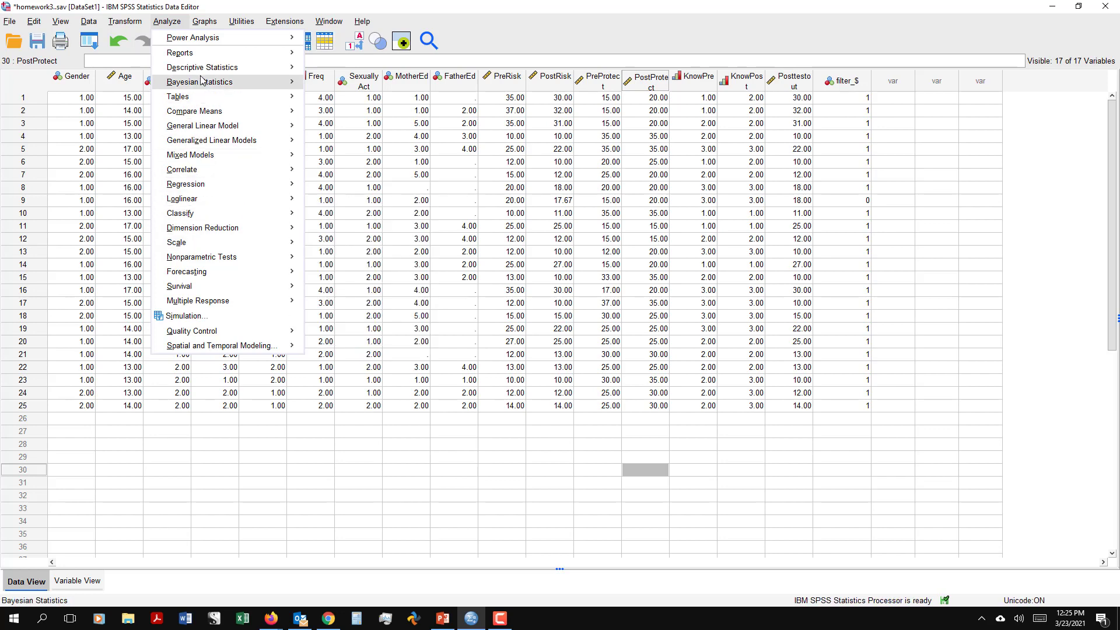
mouse_move(202, 72)
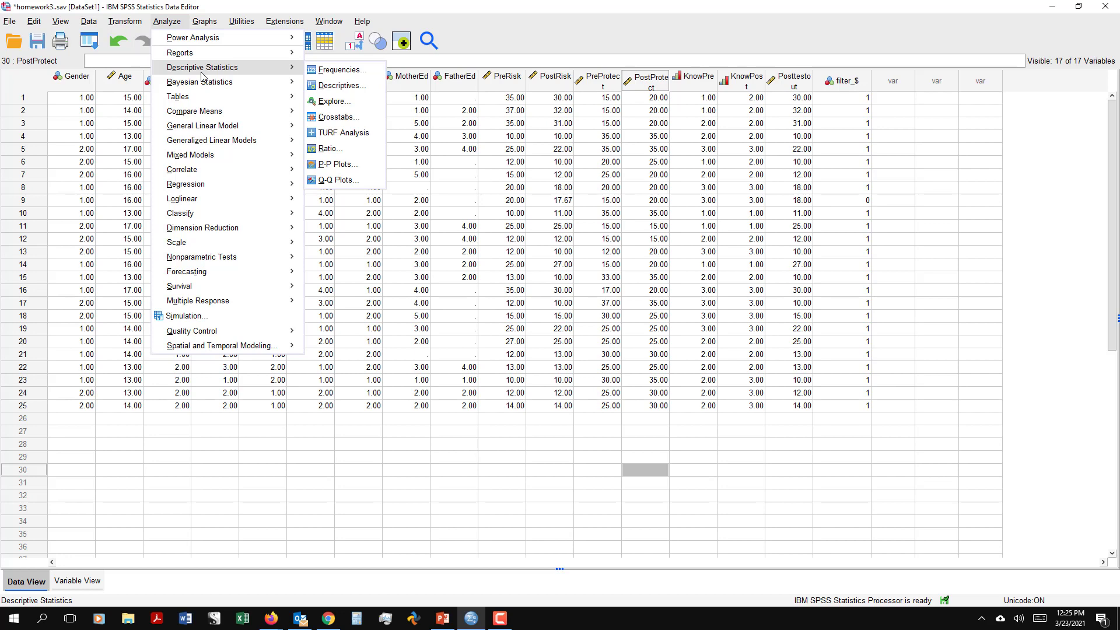
mouse_move(199, 110)
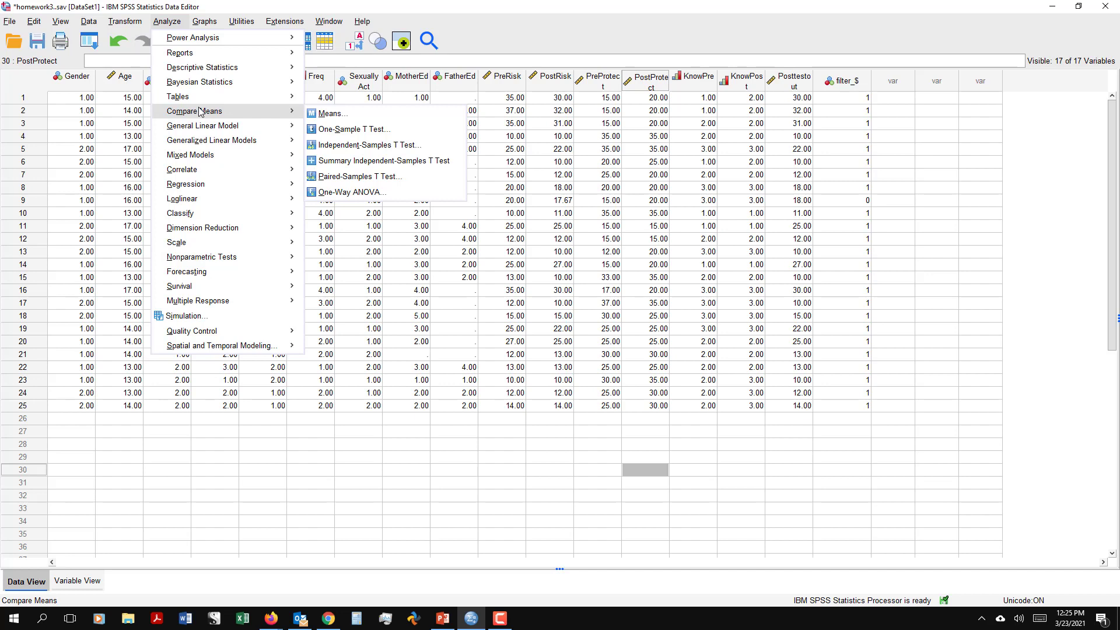
mouse_move(205, 263)
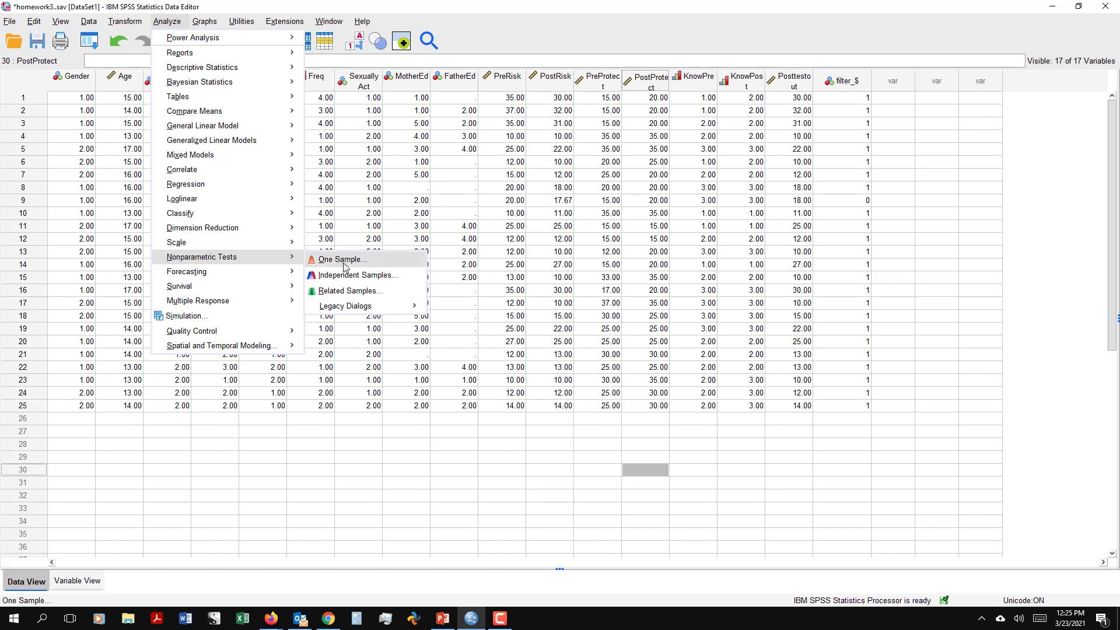
left_click(349, 293)
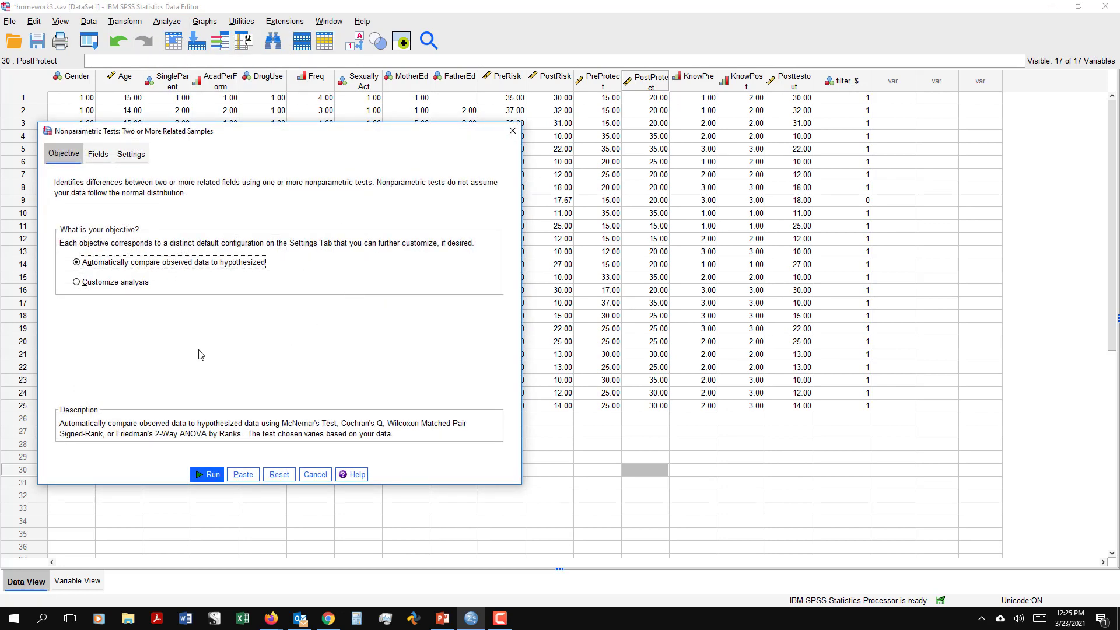
left_click(98, 154)
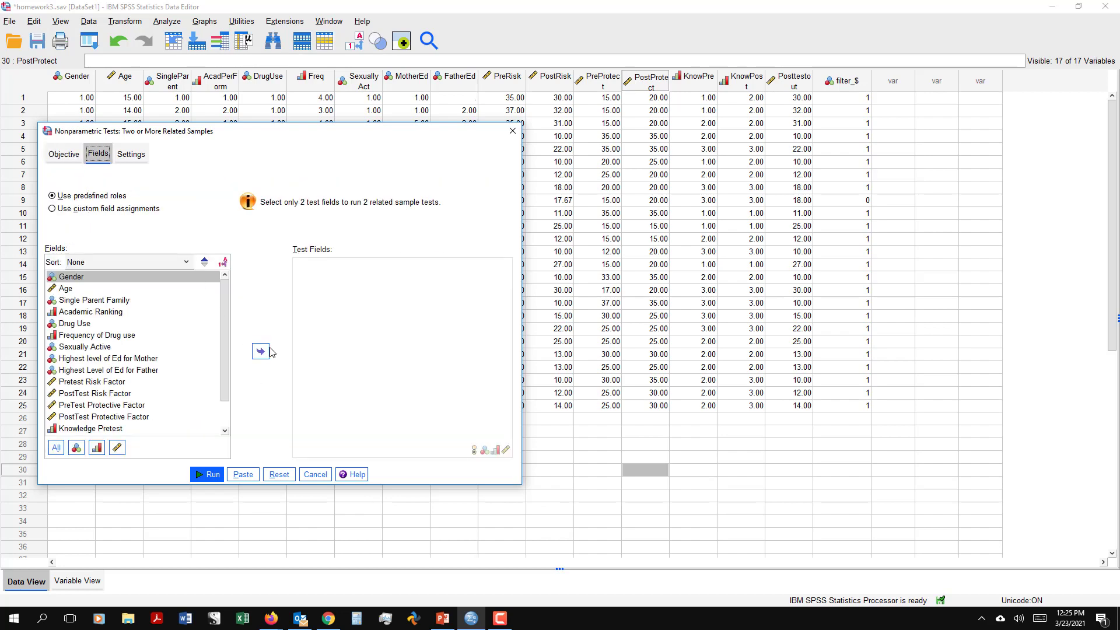
scroll(218, 418, "down", 1)
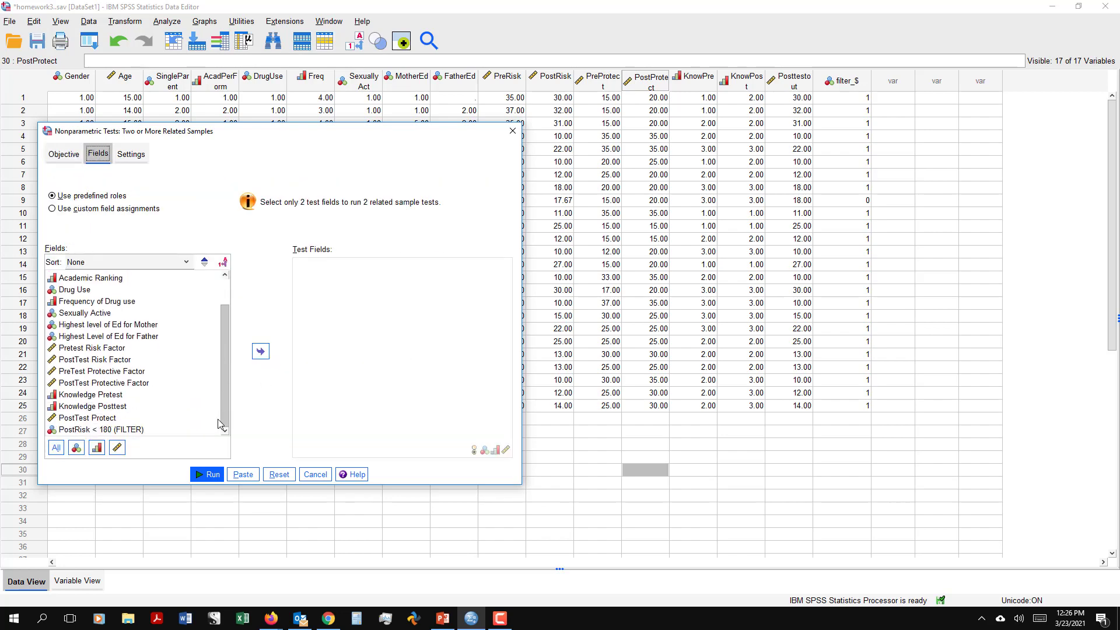
left_click(94, 395)
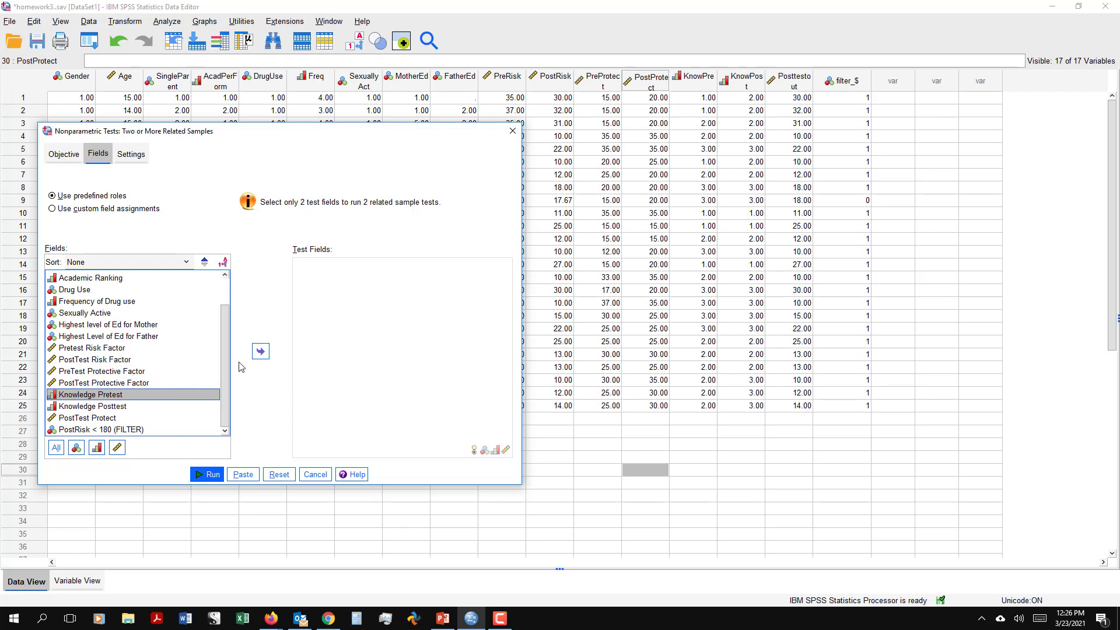
left_click(260, 351)
left_click(88, 406)
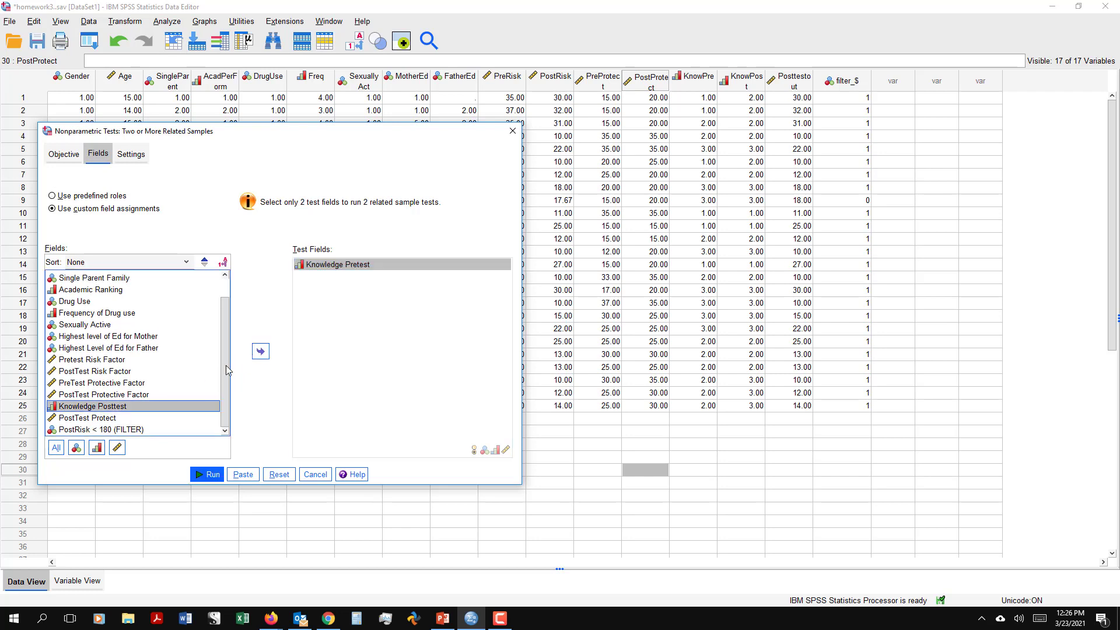
left_click(261, 352)
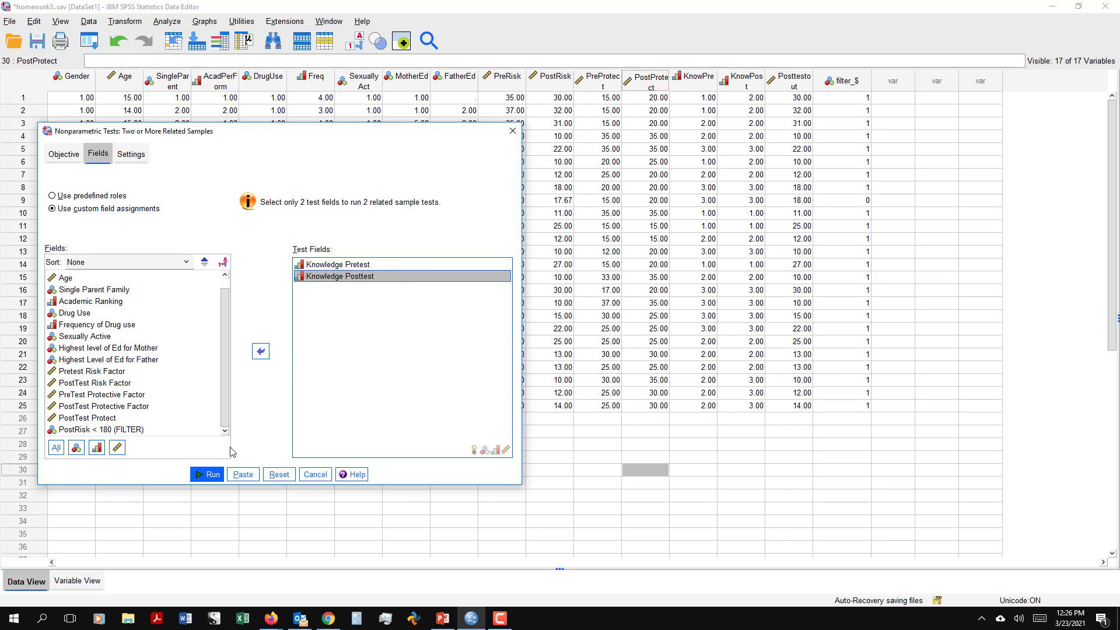
Step: Customize the tests to use only the Wilcoxon matched-pair signed-rank (2 samples) test, and run the analysis
left_click(129, 159)
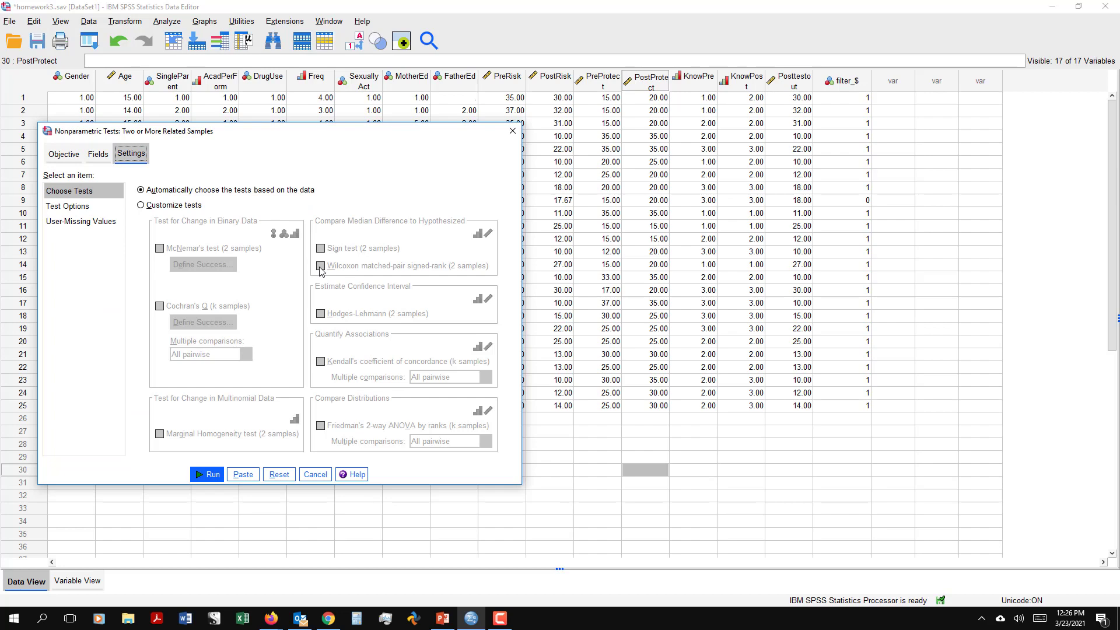
left_click(50, 210)
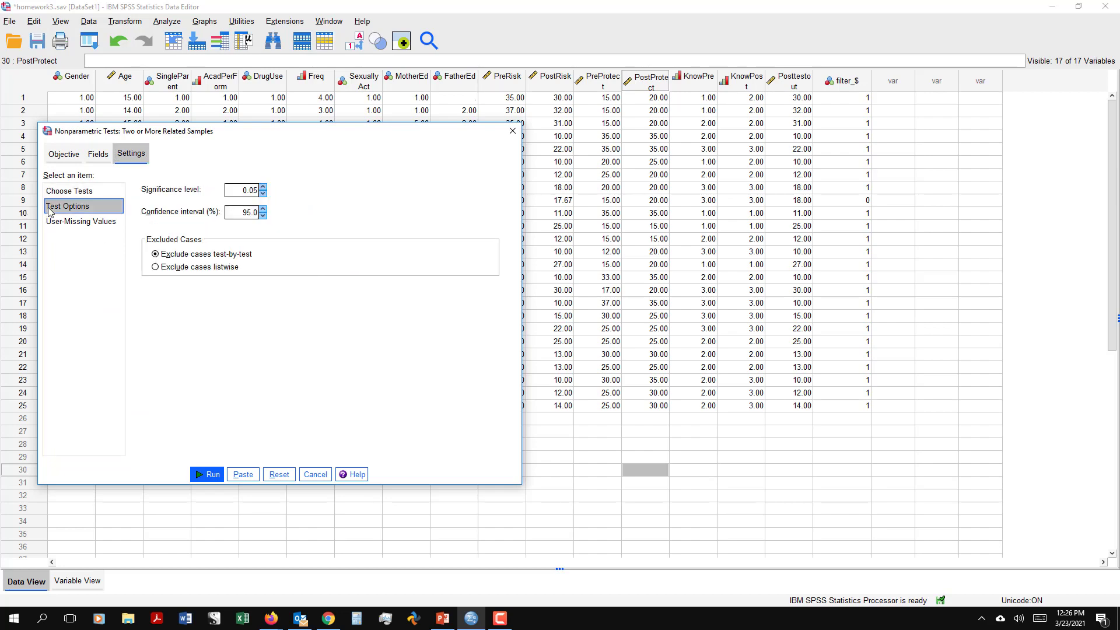
left_click(66, 194)
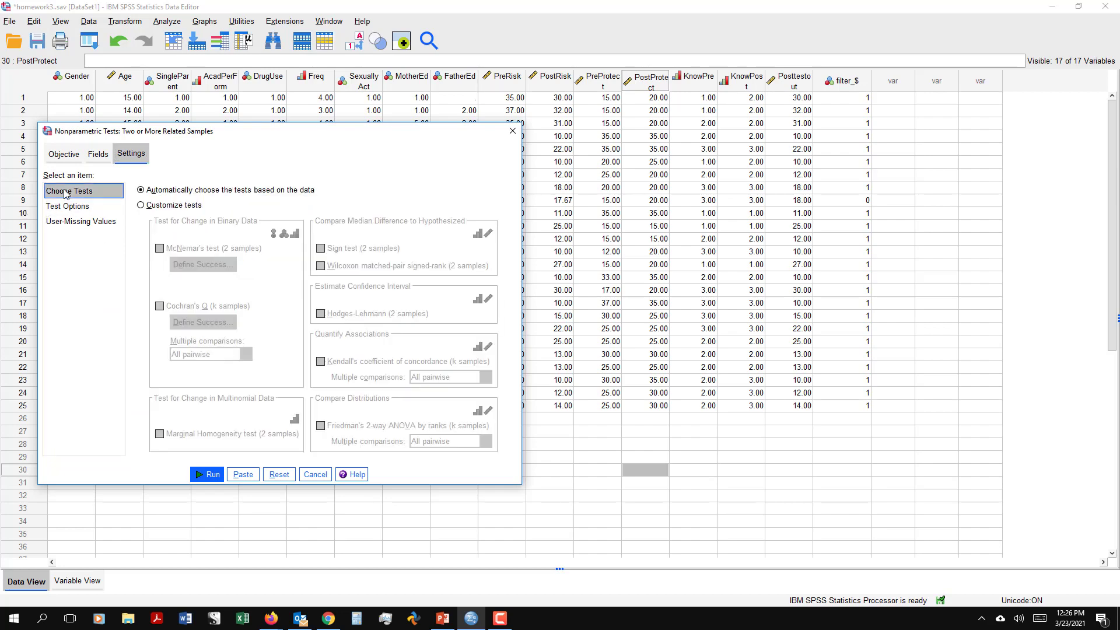
left_click(141, 205)
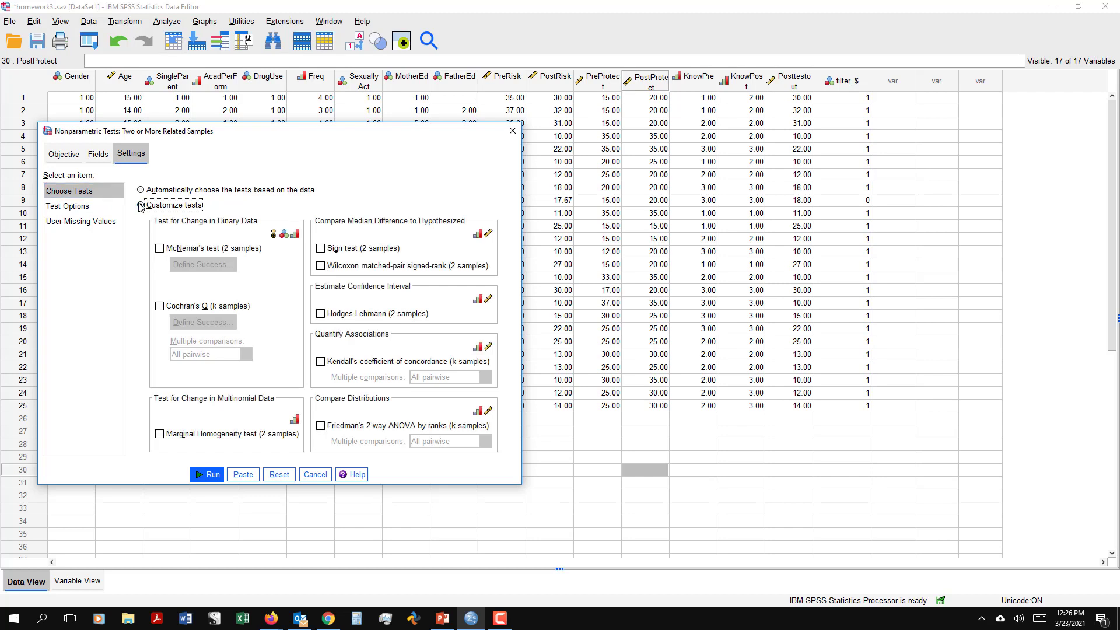
left_click(321, 267)
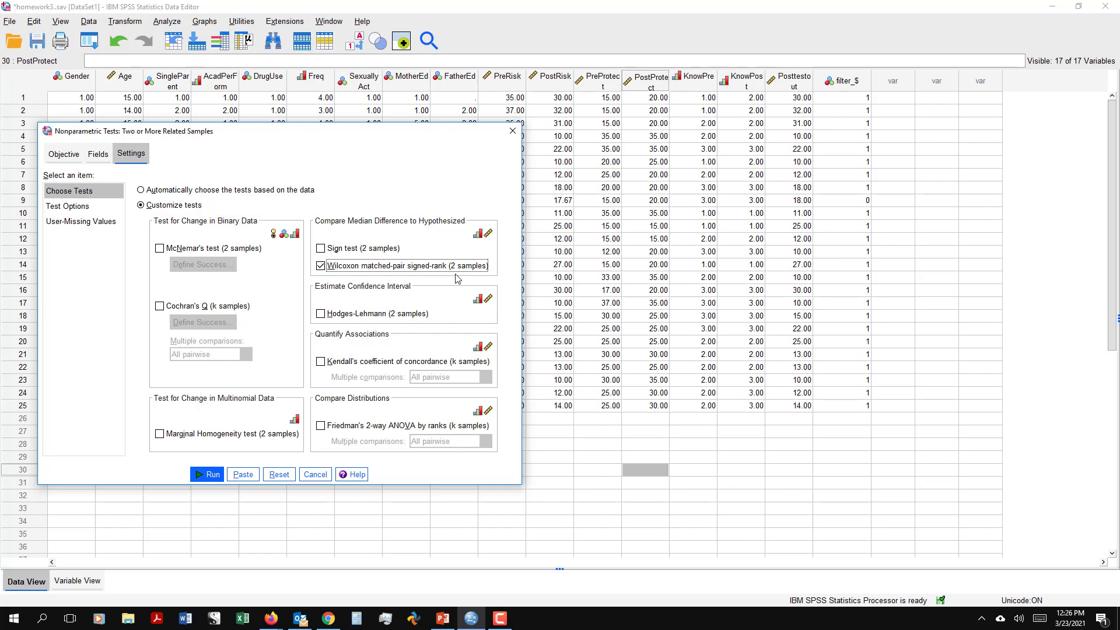
left_click(212, 477)
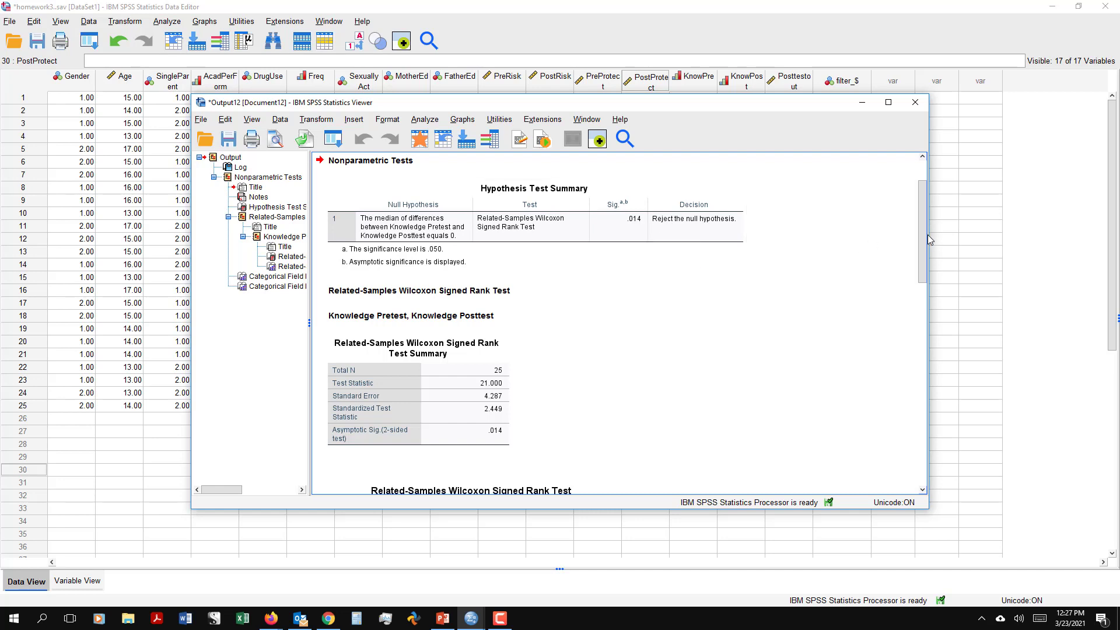
Step: Examine the Wilcoxon test summary and the differences chart for the knowledge scores, and close the output without saving
left_click_drag(928, 236, 895, 304)
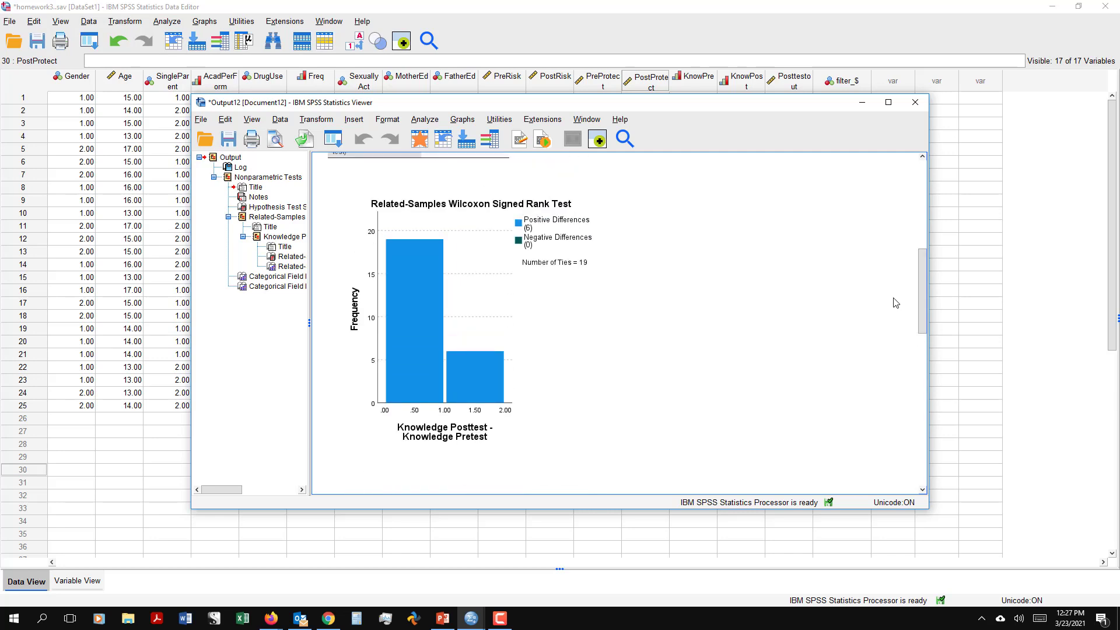
left_click(451, 239)
left_click_drag(924, 290, 907, 161)
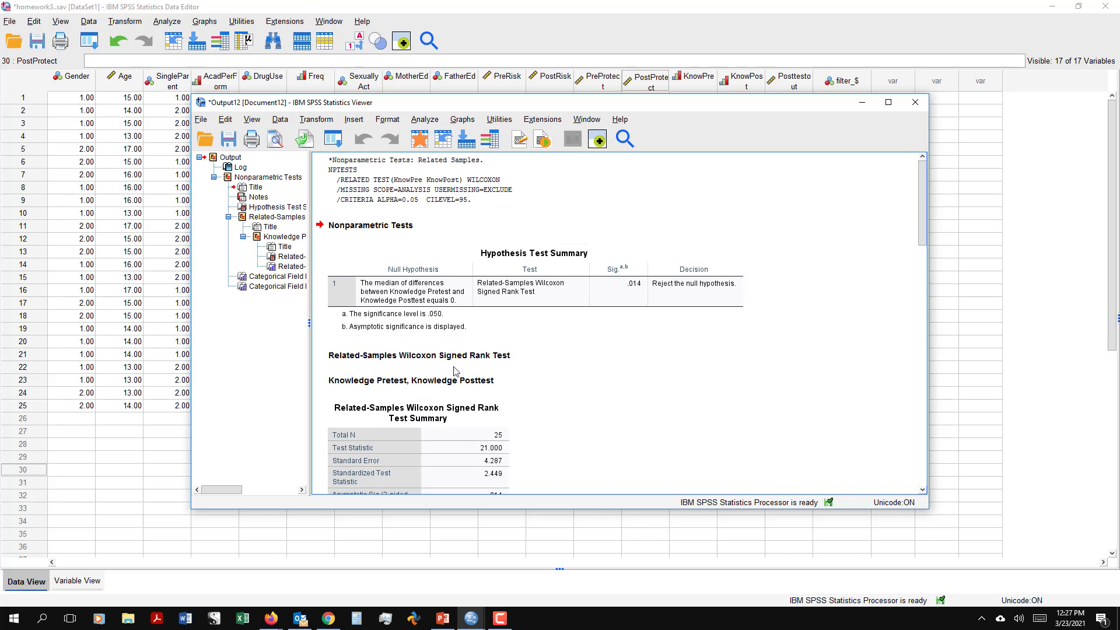
left_click(663, 318)
left_click(914, 102)
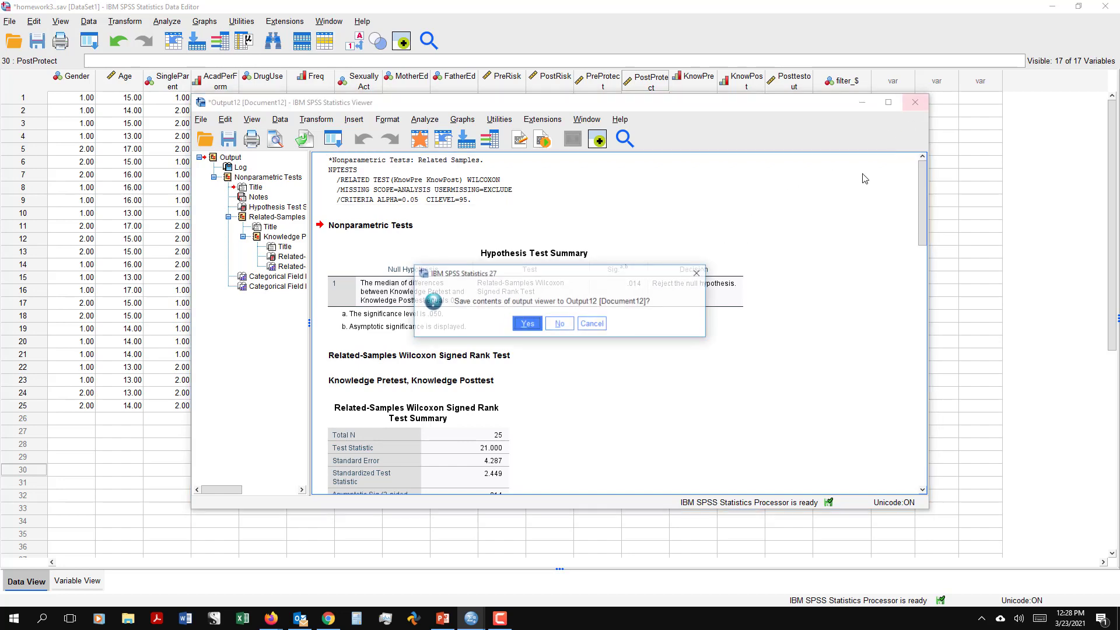
left_click(561, 324)
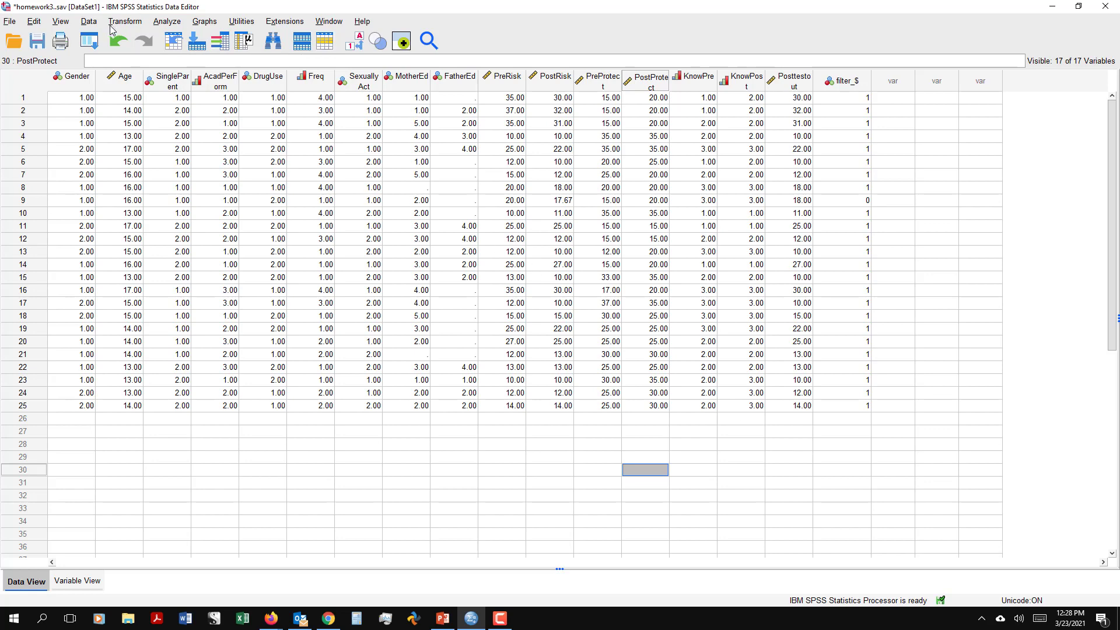
Step: Filter the cases with the condition Gender = 1 in place of the PostRisk condition, and close the output without saving
left_click(91, 22)
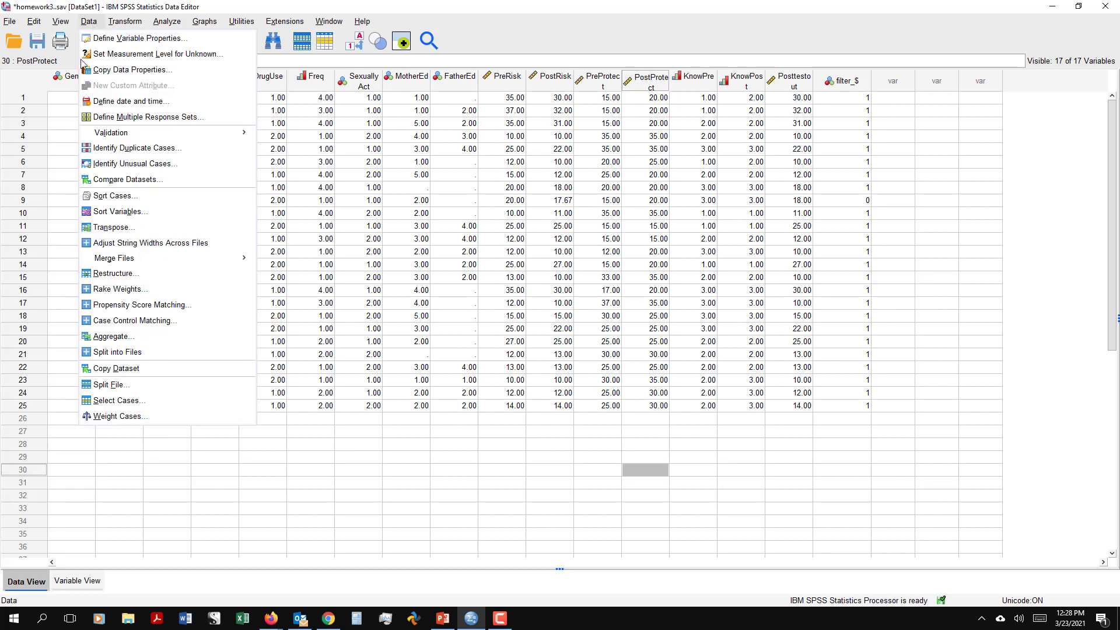
left_click(105, 400)
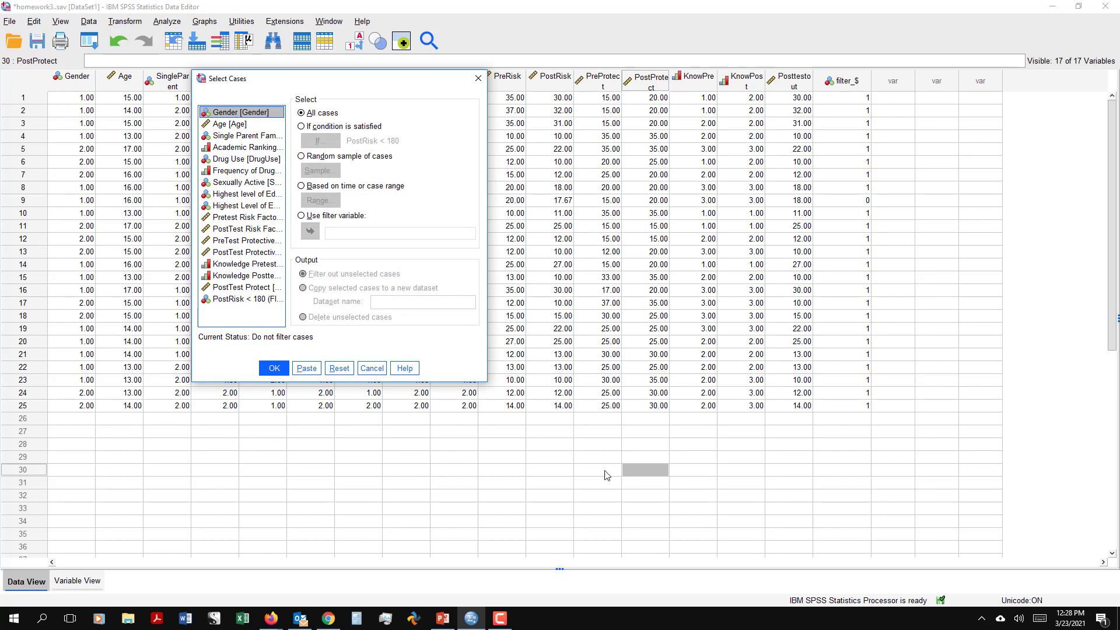
left_click(301, 126)
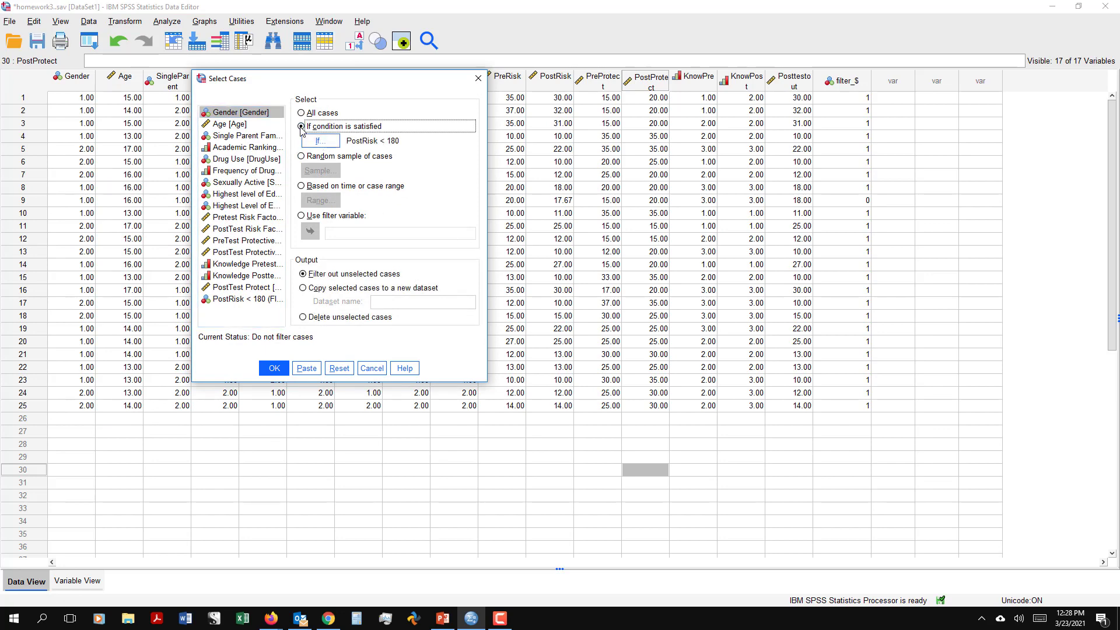
left_click(323, 142)
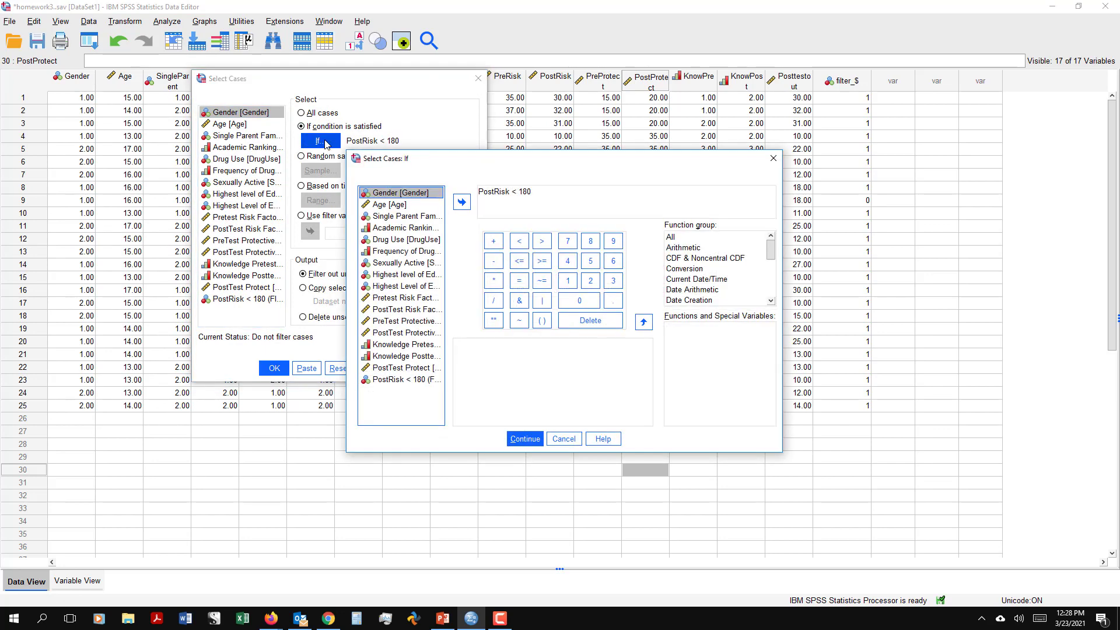
left_click(532, 192)
left_click_drag(532, 192, 477, 200)
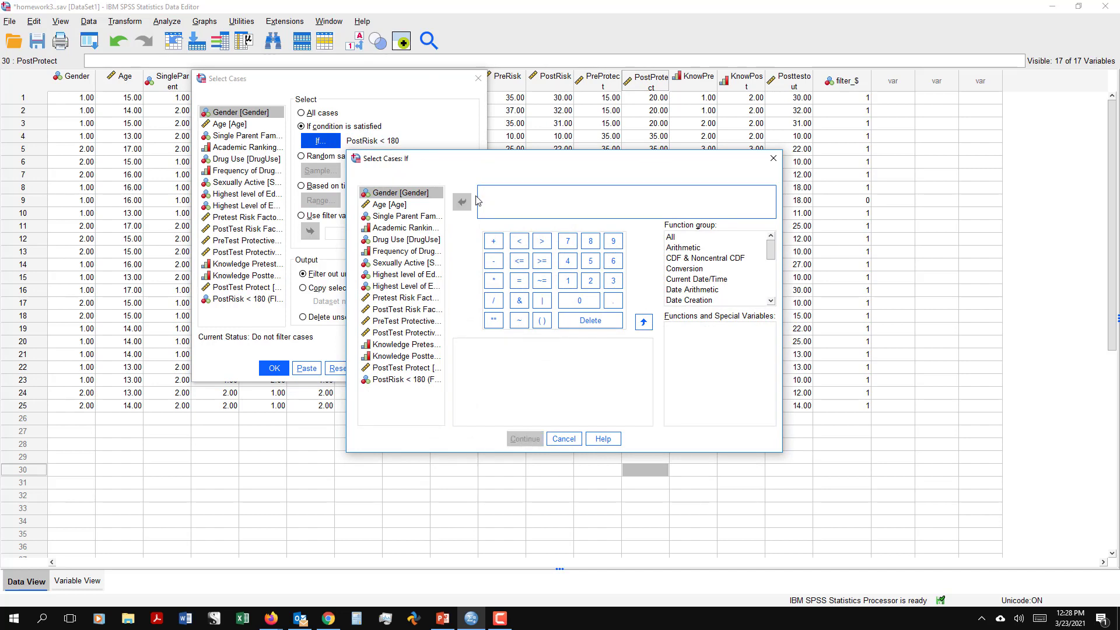
left_click(420, 193)
left_click(462, 202)
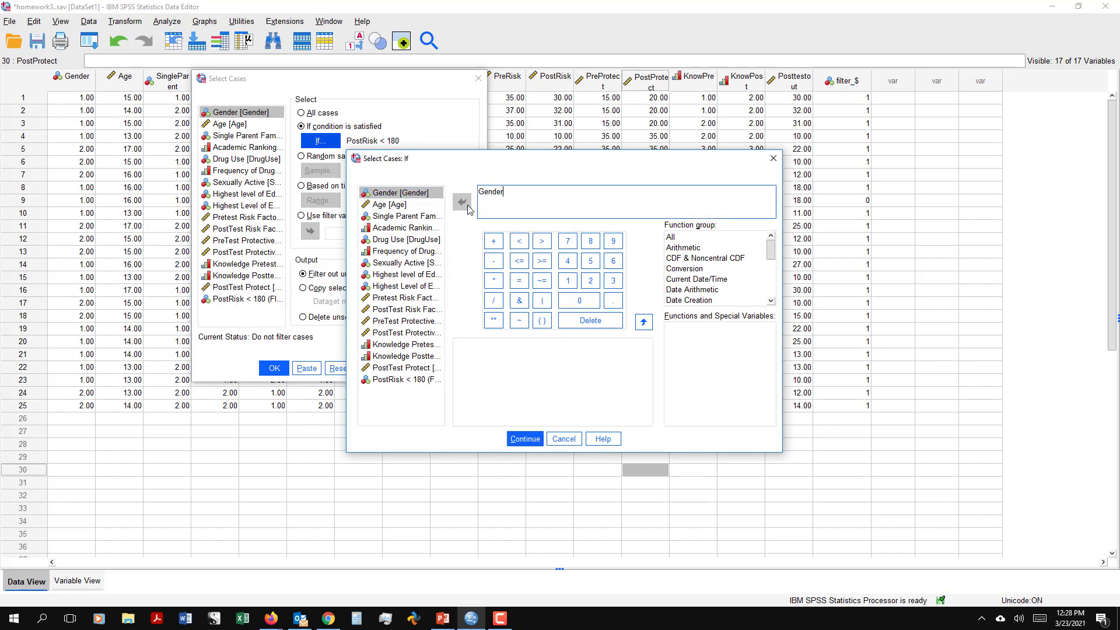
left_click(521, 283)
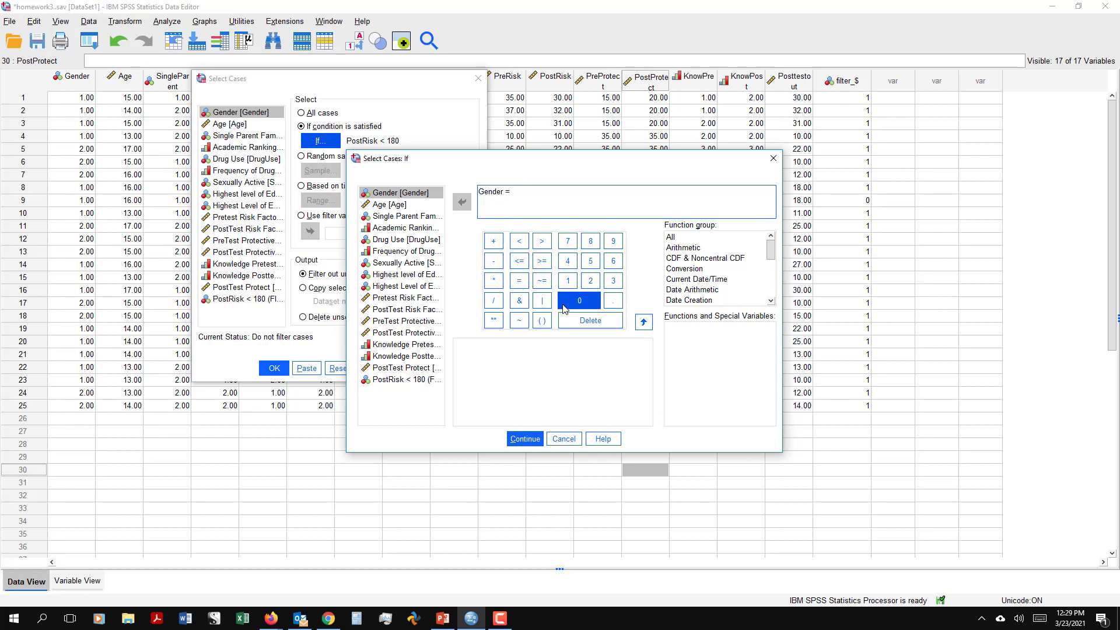
left_click(568, 281)
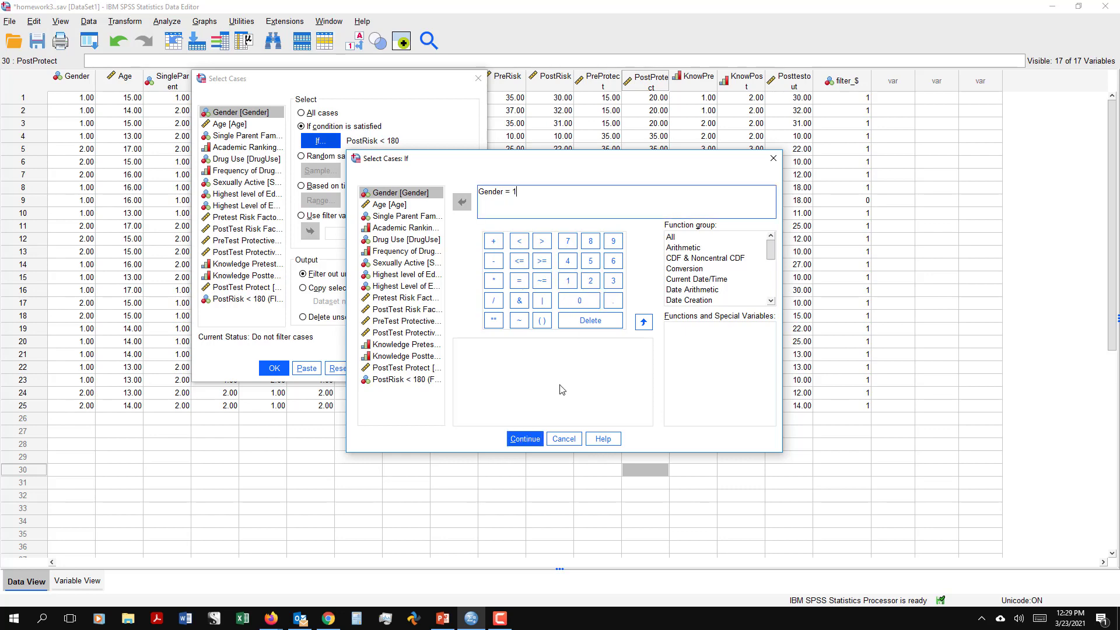
left_click(525, 439)
left_click(276, 368)
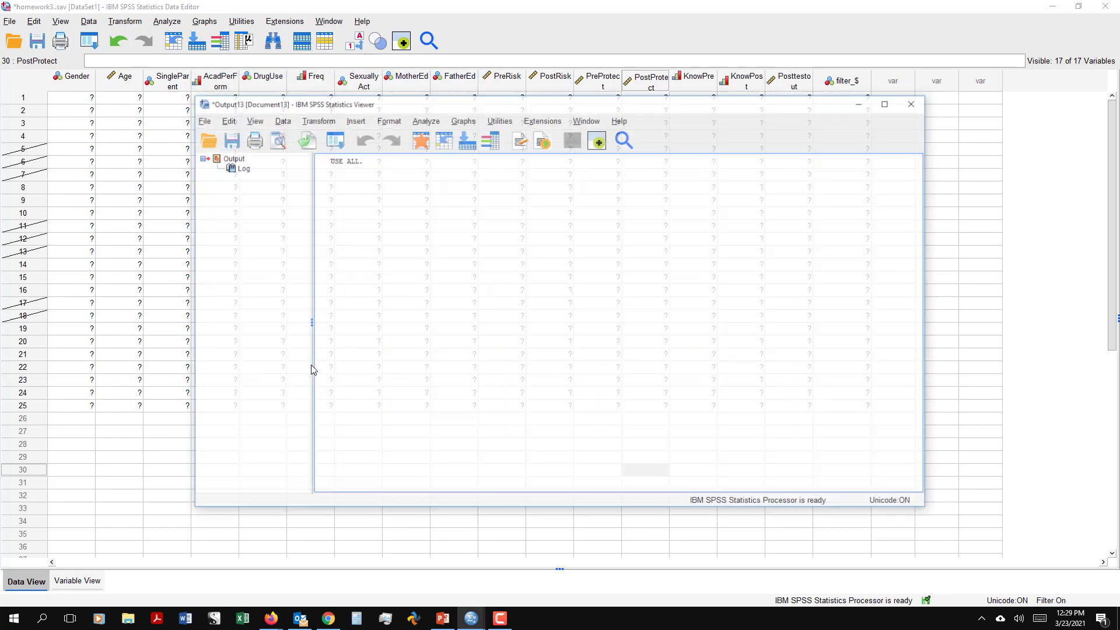
left_click(910, 109)
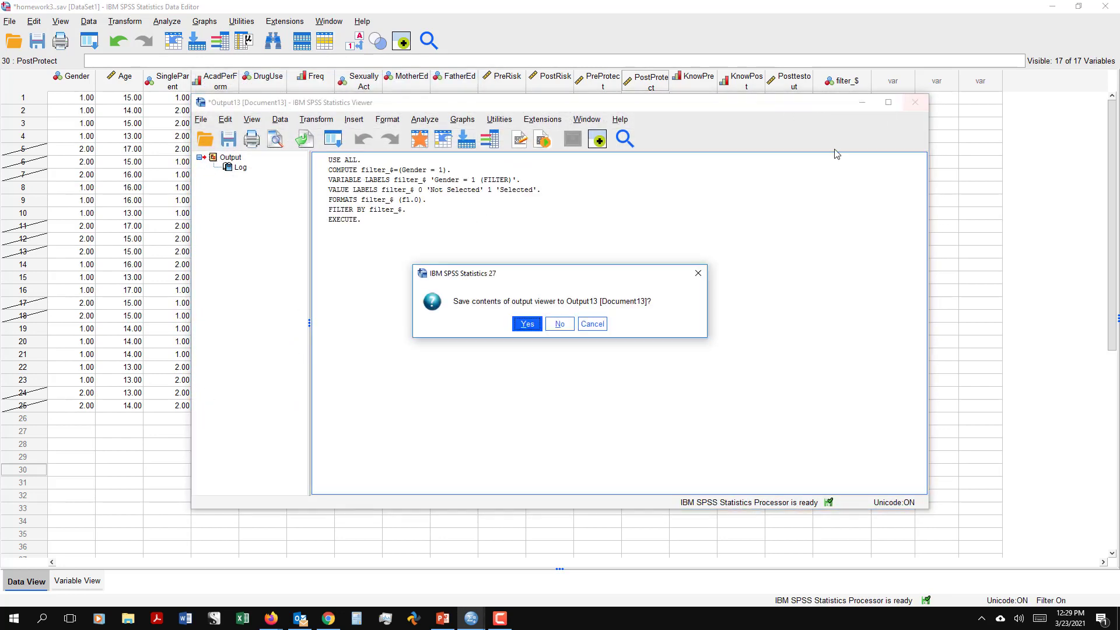
left_click(564, 323)
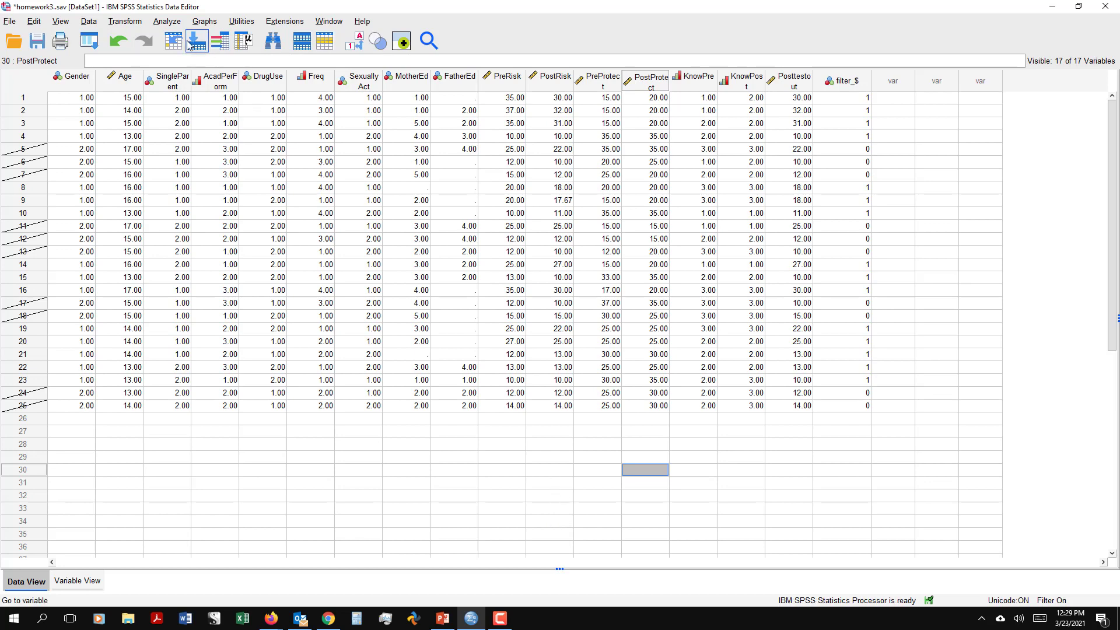
Step: Run a paired-samples t-test on the risk factor and protective factor pretest/posttest pairs for the Gender = 1 cases
left_click(174, 22)
mouse_move(197, 69)
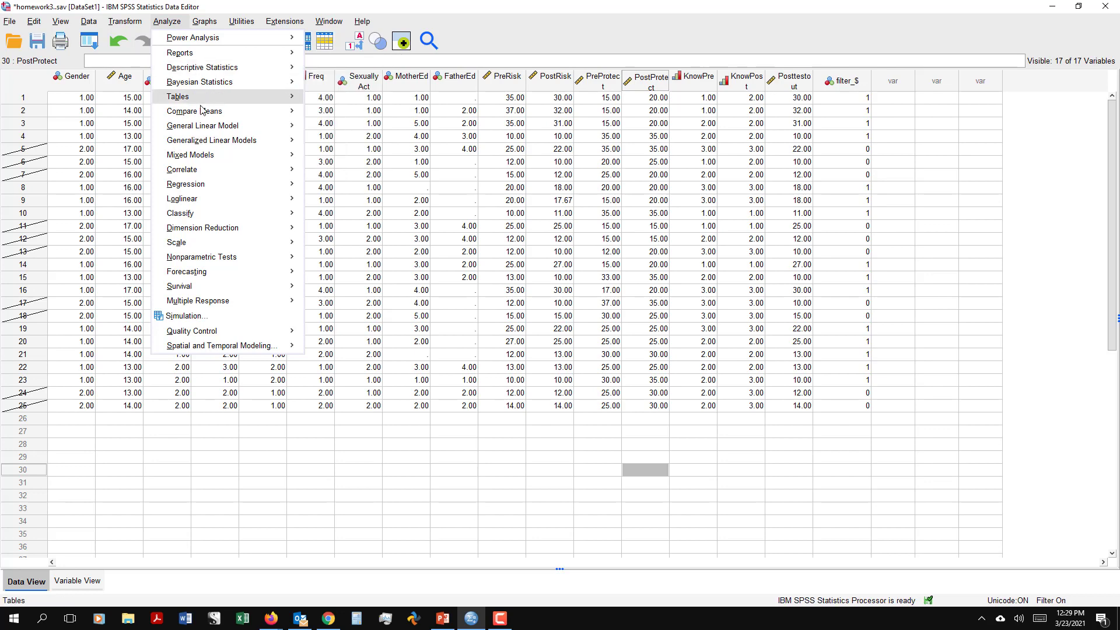
mouse_move(204, 112)
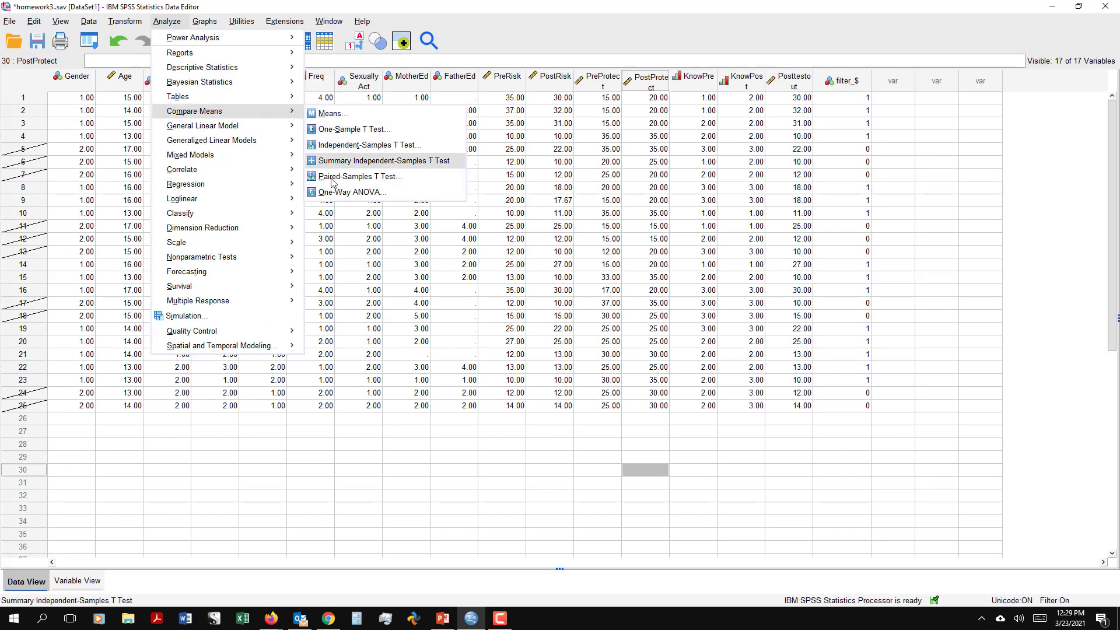
left_click(360, 176)
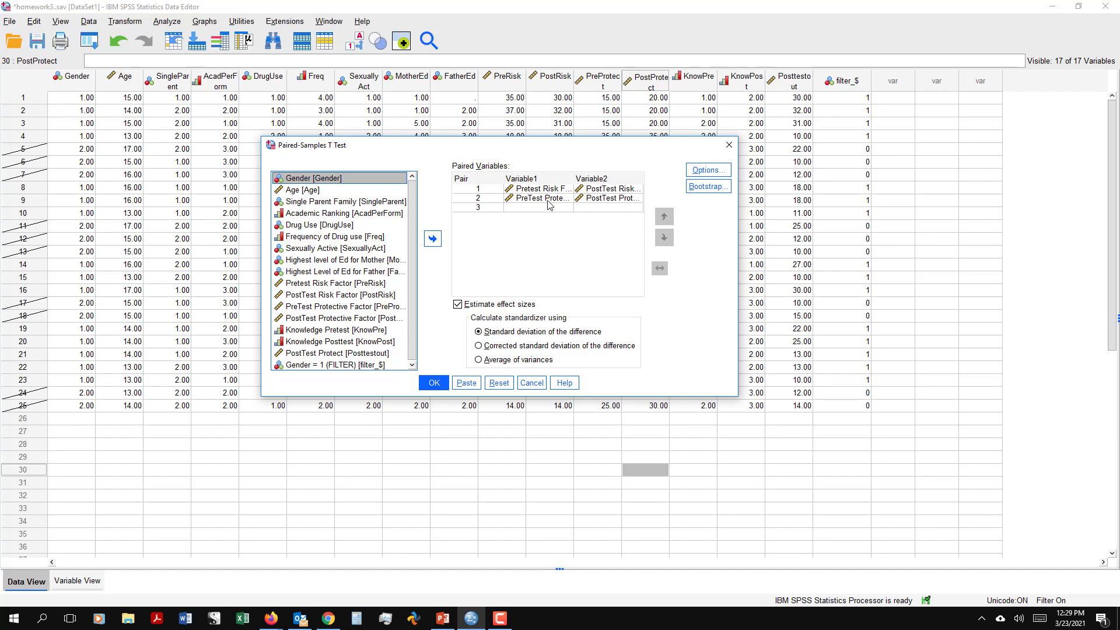
left_click(445, 384)
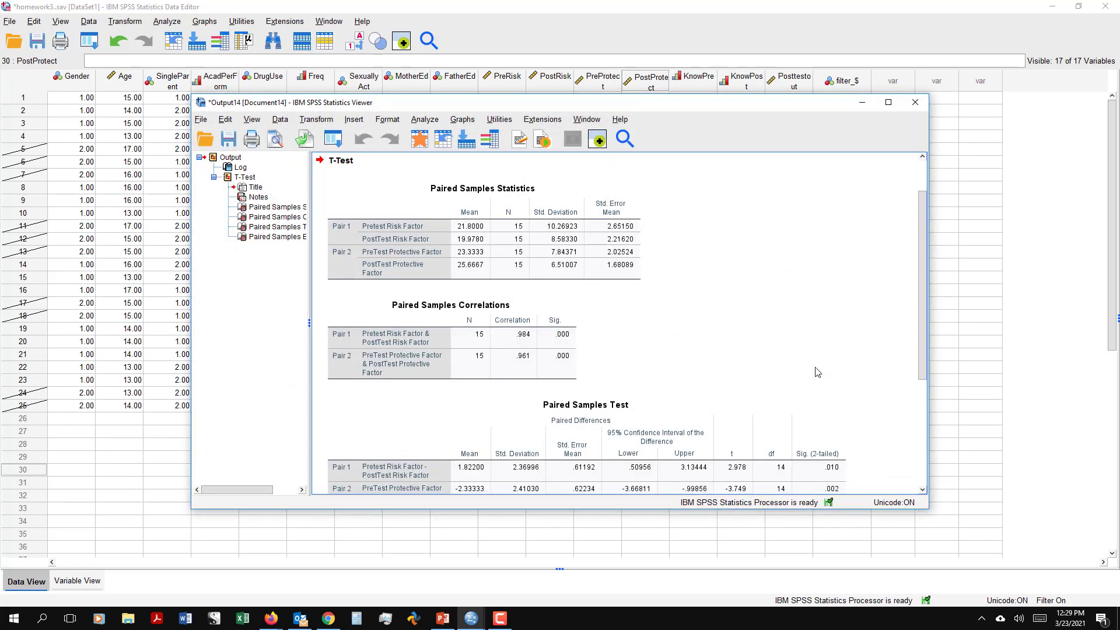
Step: Examine the paired means, test significance and effect sizes for the Gender = 1 cases, and close the output without saving
left_click_drag(919, 332, 926, 425)
left_click(401, 316)
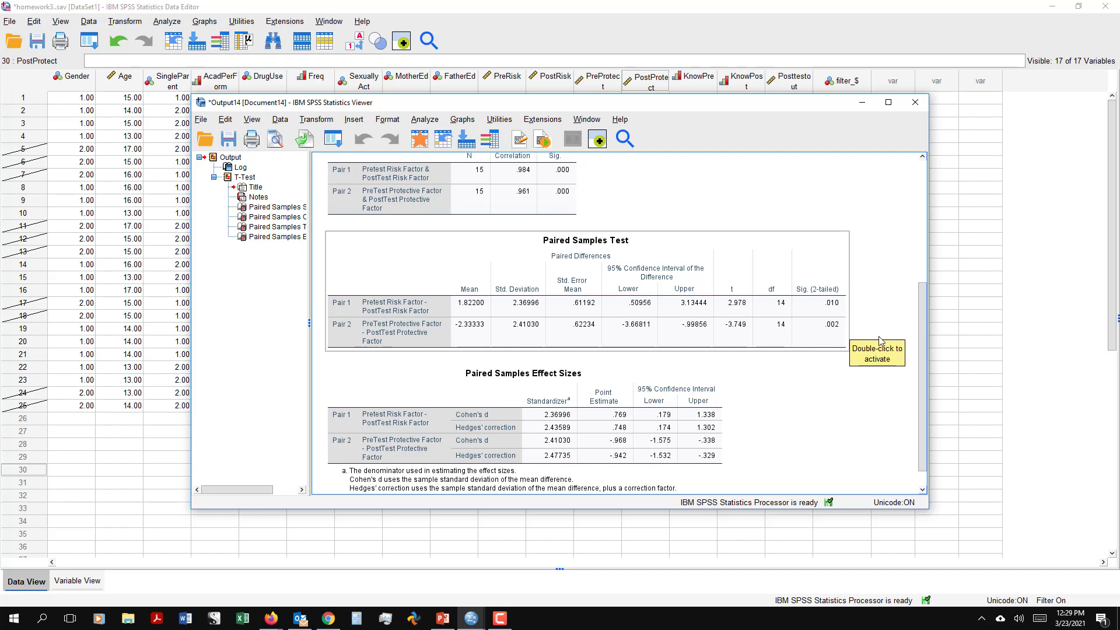
left_click_drag(925, 340, 916, 247)
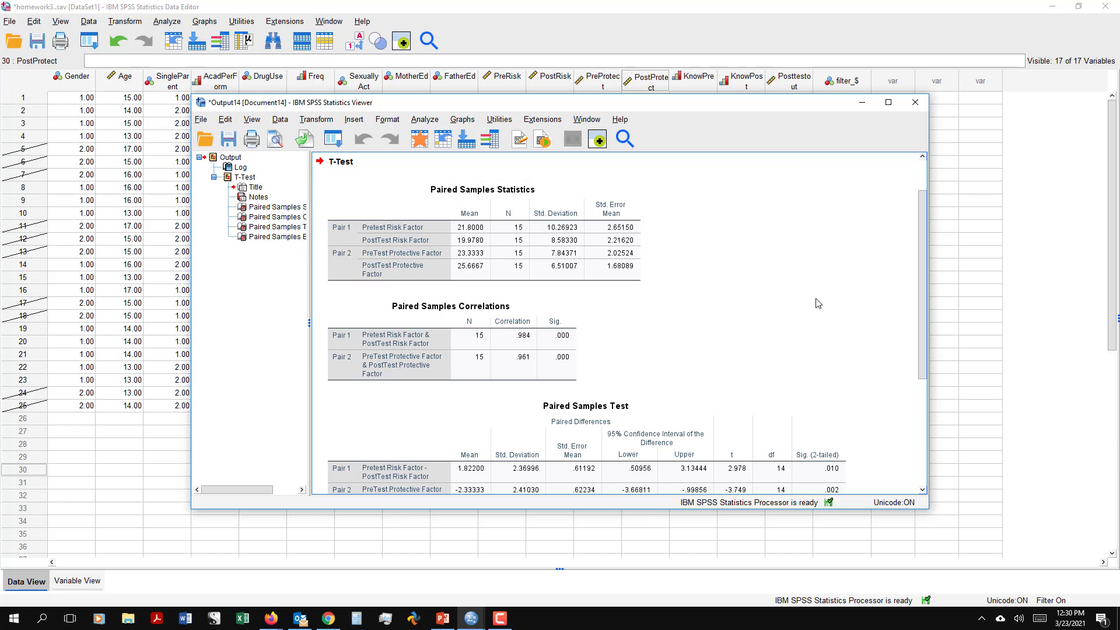
scroll(913, 391, "down", 5)
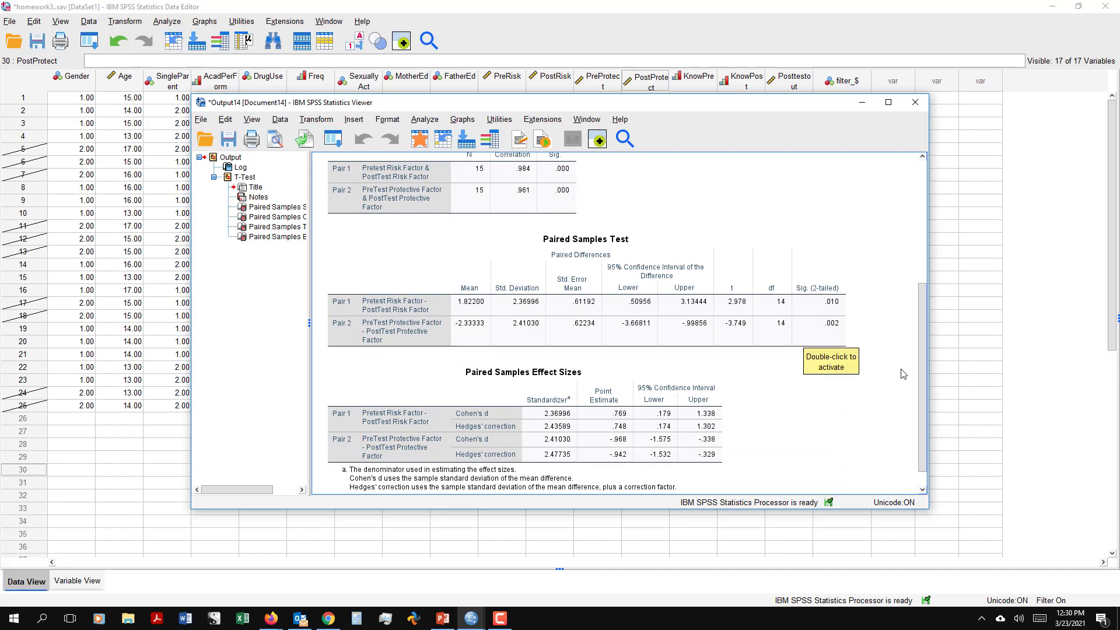
left_click_drag(921, 385, 915, 326)
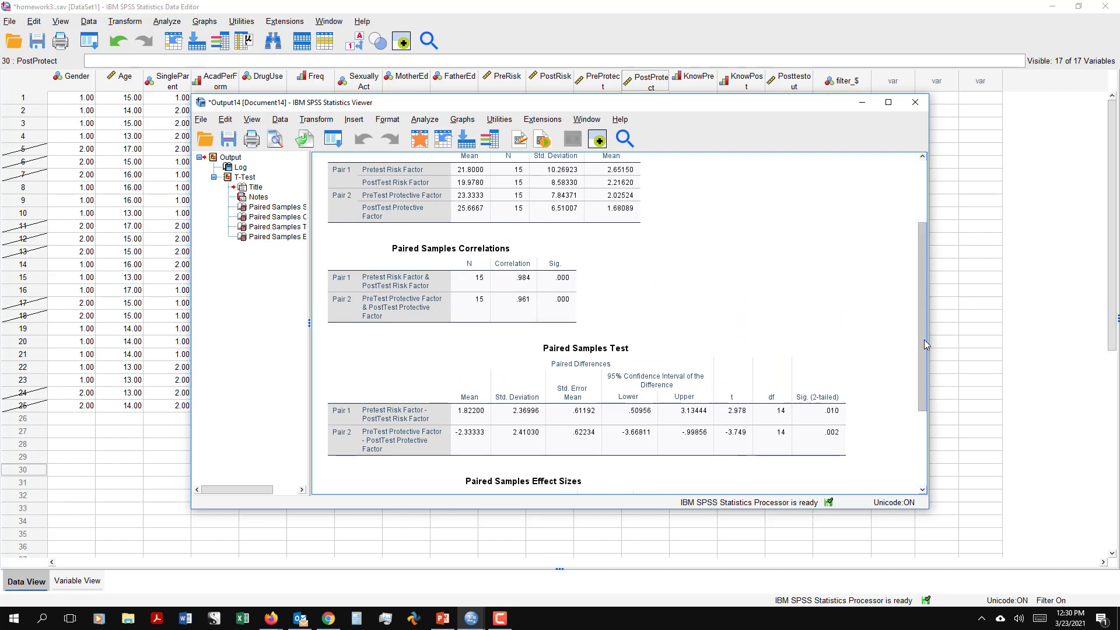
left_click_drag(924, 339, 926, 319)
left_click(531, 190)
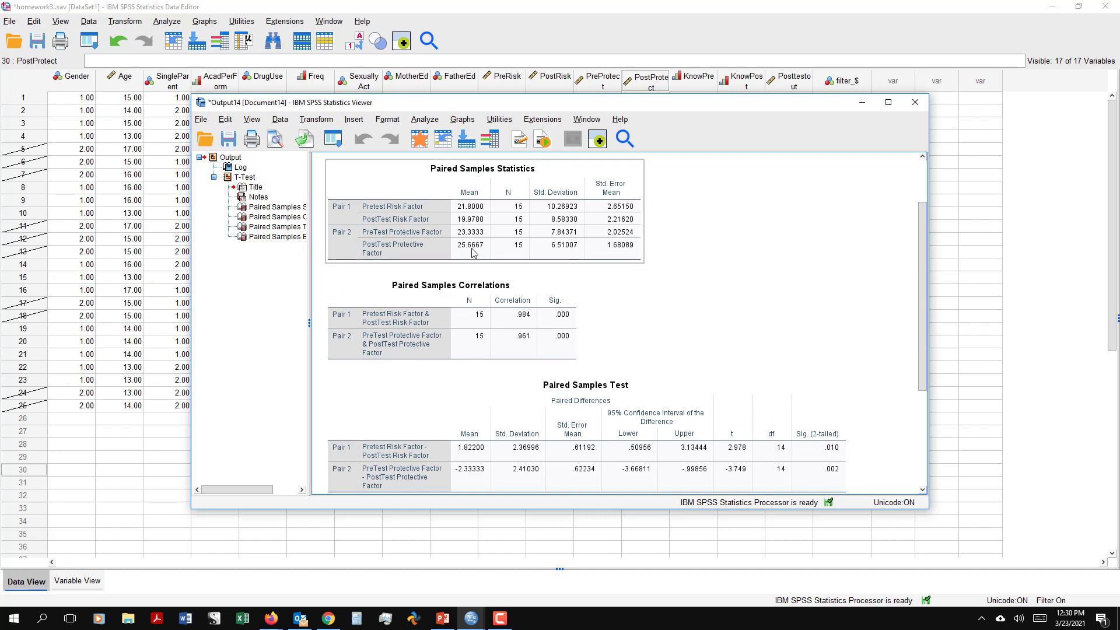
left_click(635, 287)
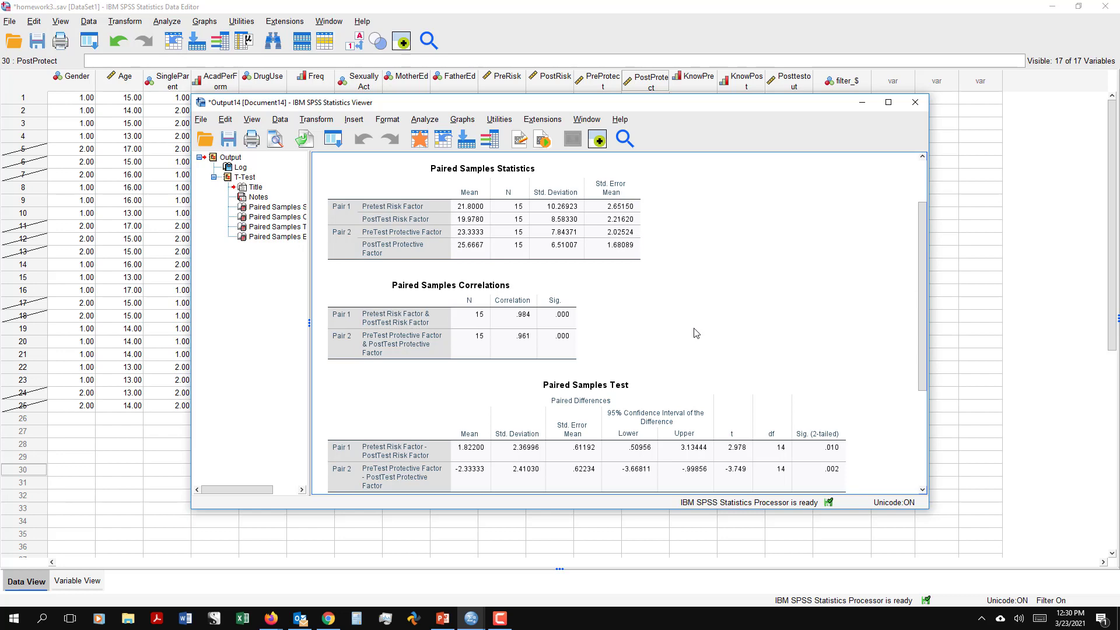
mouse_move(922, 282)
left_mouse_down()
mouse_move(922, 373)
mouse_move(922, 260)
left_mouse_up()
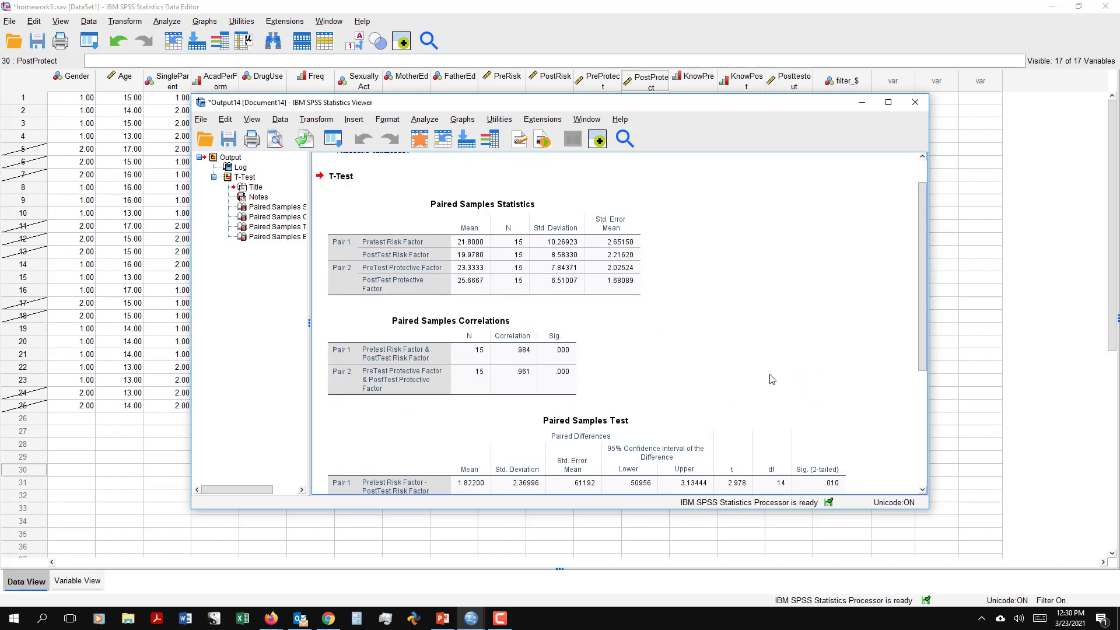
left_click(915, 103)
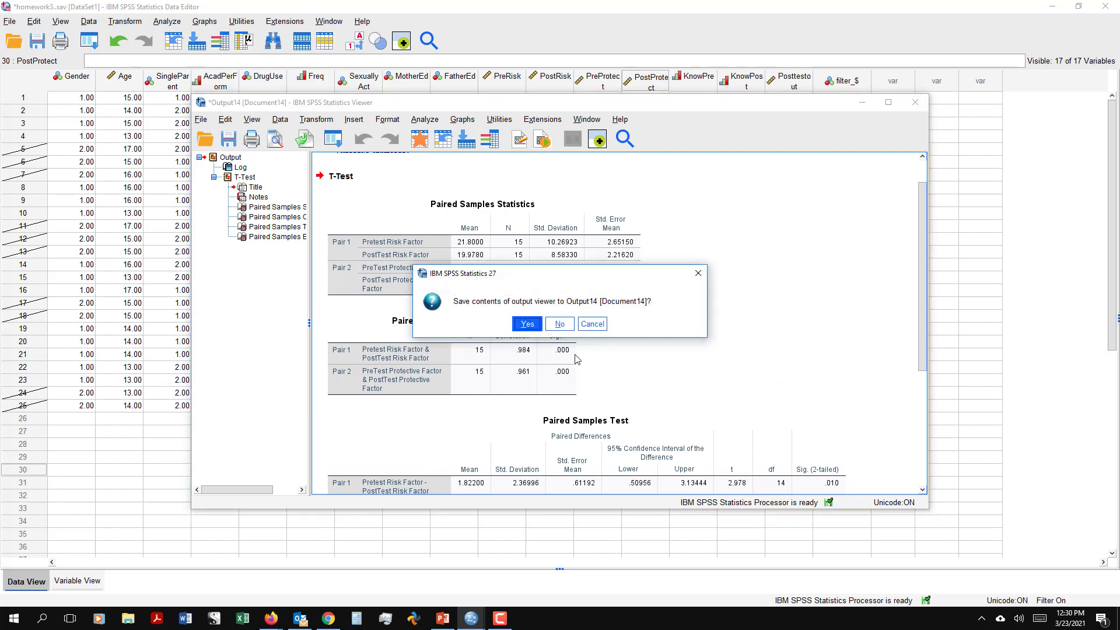
left_click(559, 326)
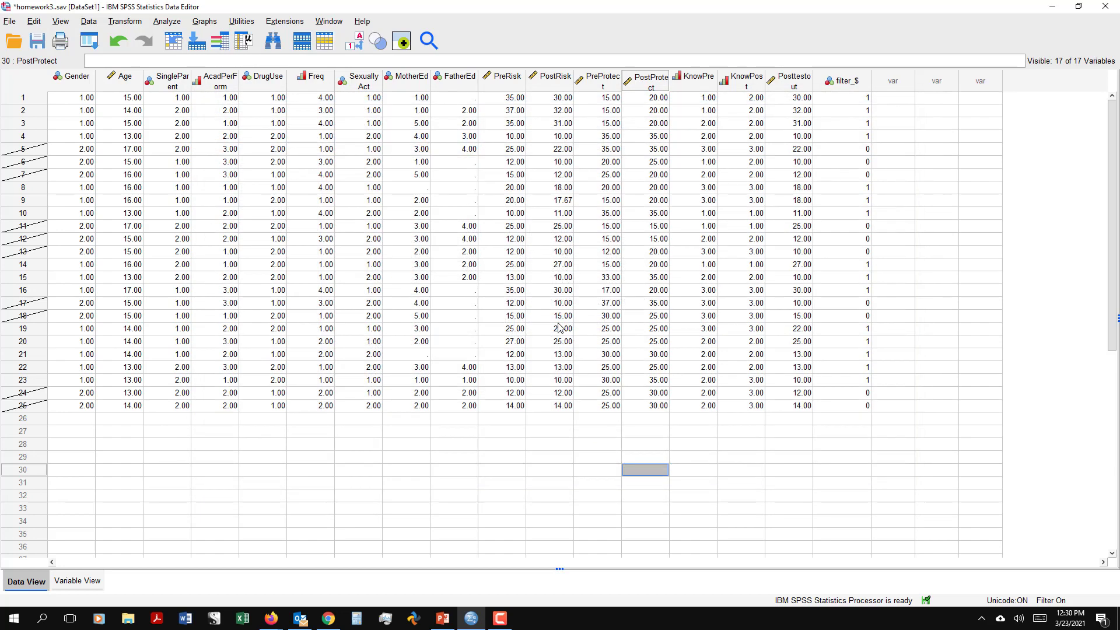
Step: Change the case filter condition to Gender = 2, and close the output log without saving
left_click(93, 27)
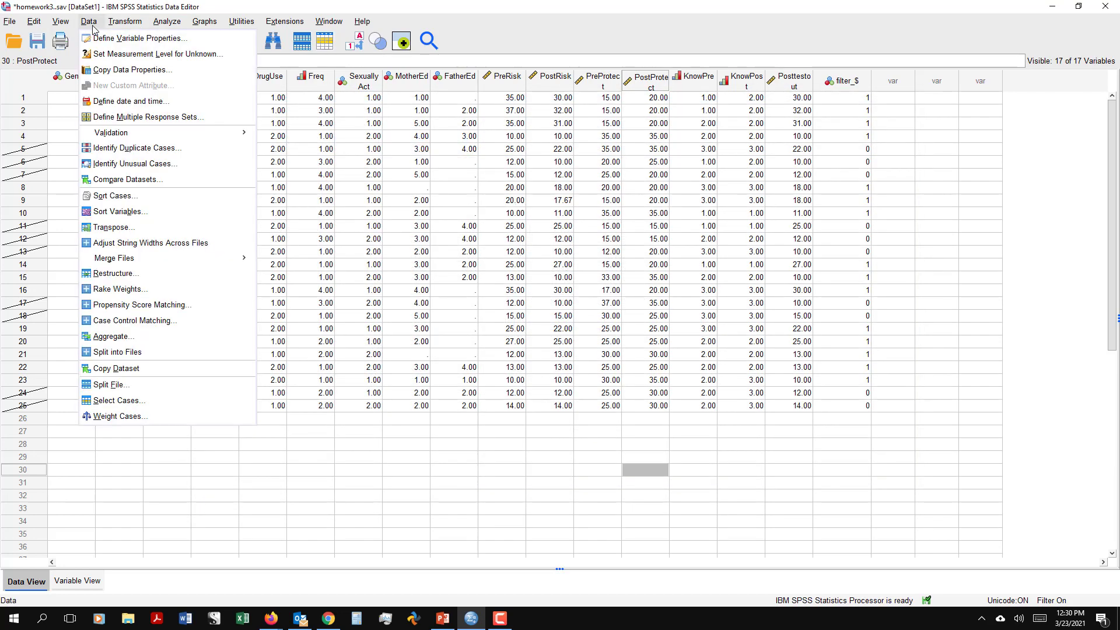
left_click(117, 400)
left_click(320, 141)
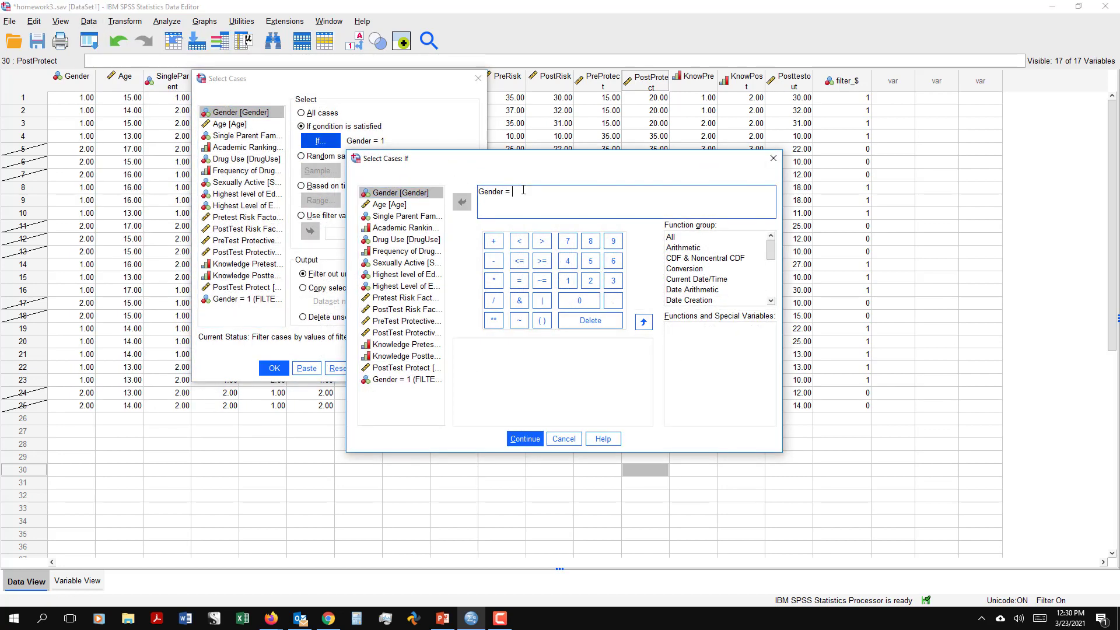
left_click(525, 439)
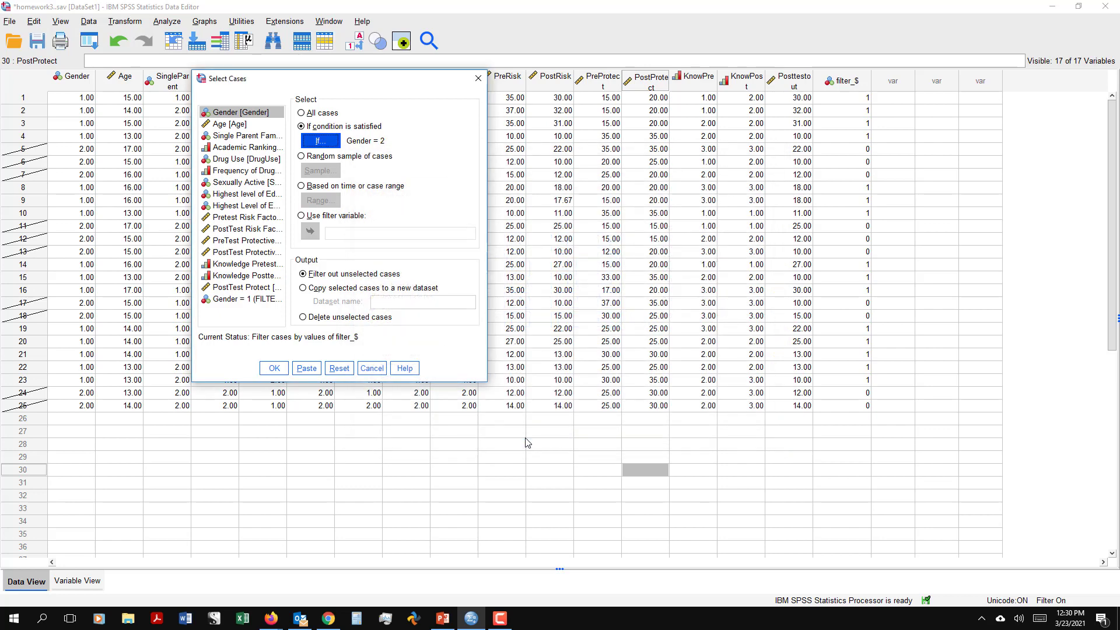
left_click(274, 368)
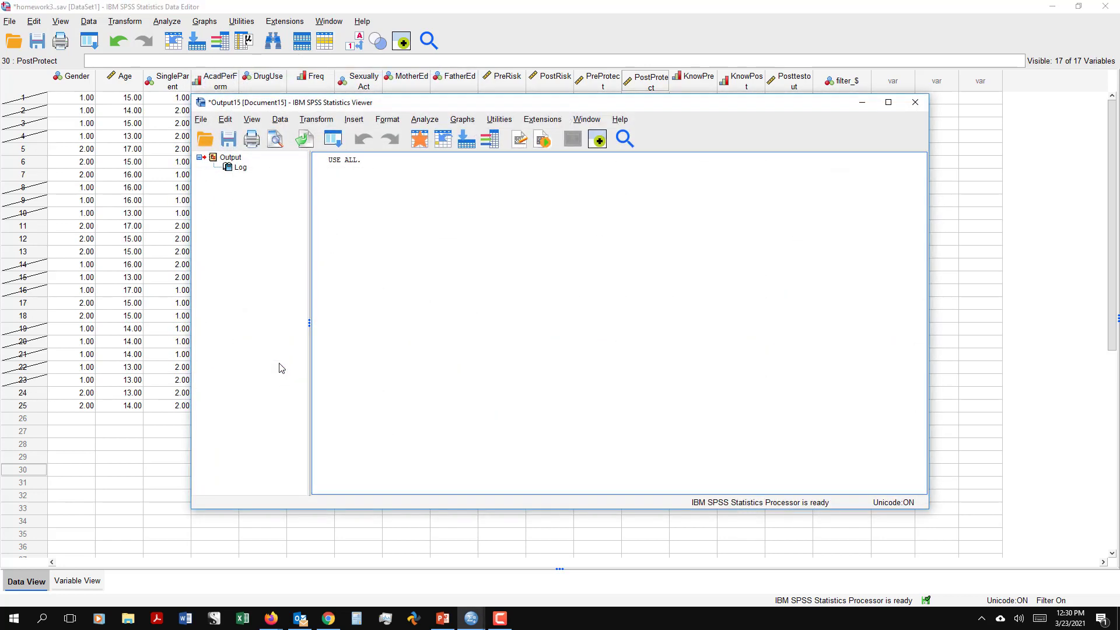
left_click(914, 104)
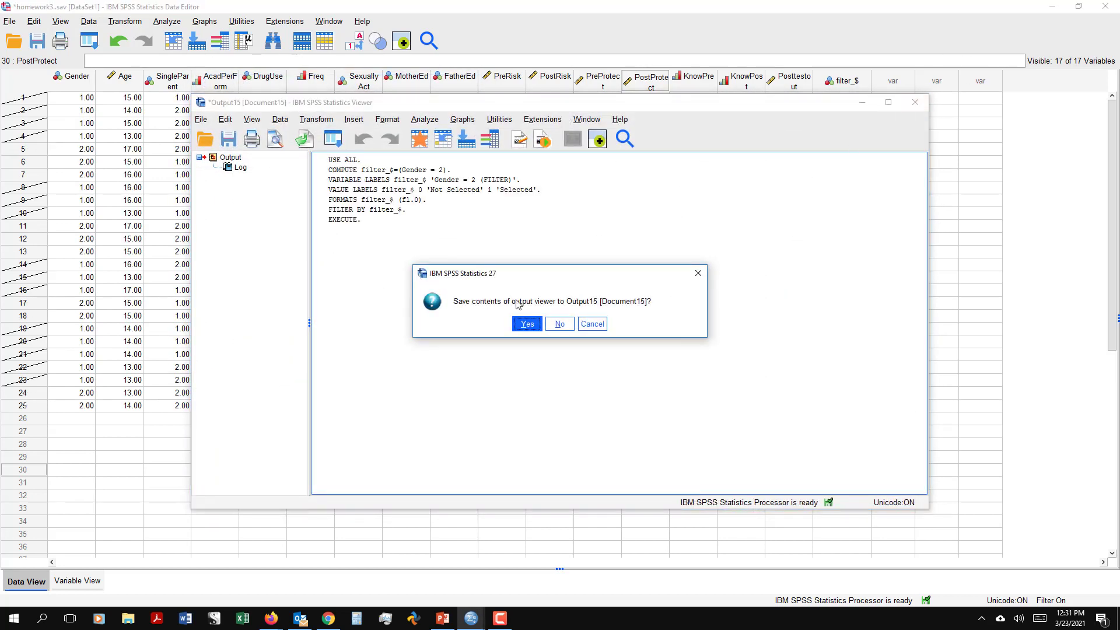
left_click(557, 323)
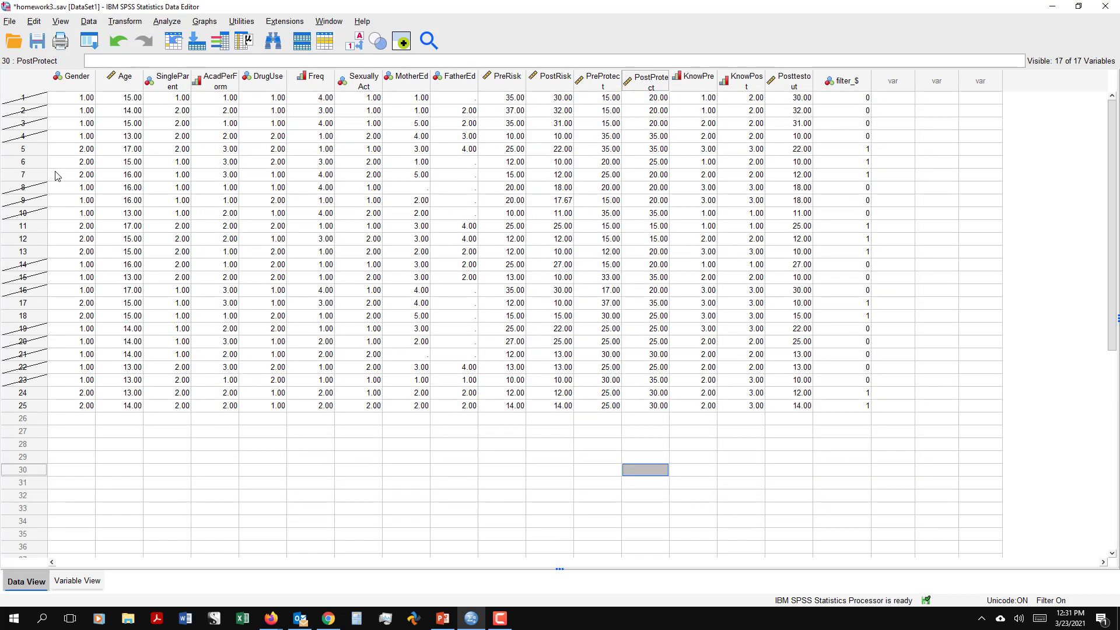
Step: Run the paired-samples t-test with the same risk and protective factor pairs for the Gender = 2 cases
left_click(169, 24)
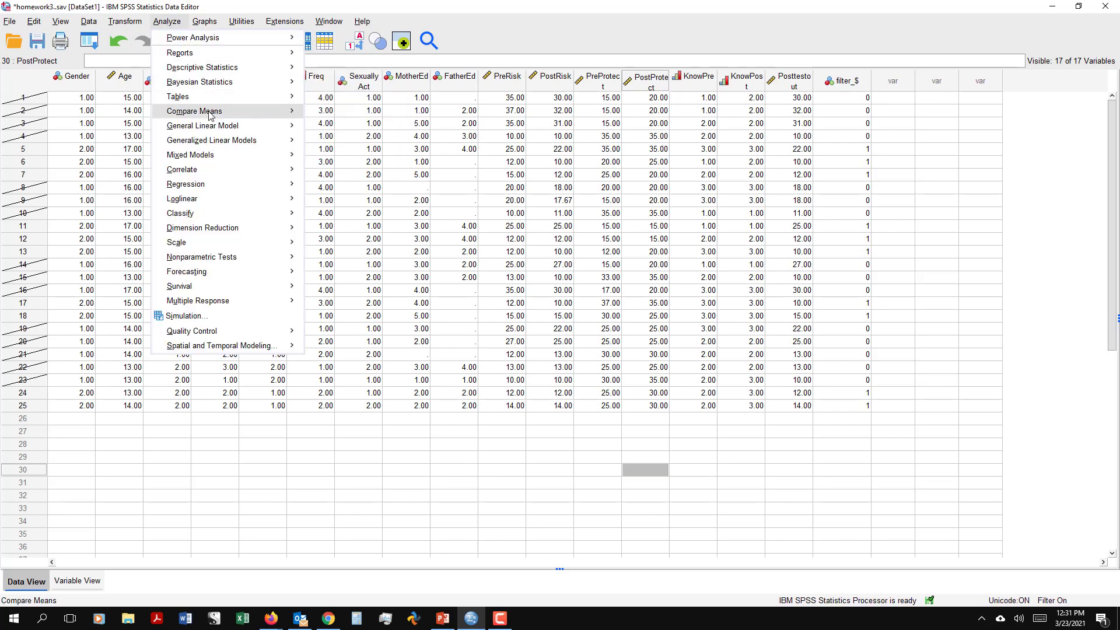
mouse_move(232, 112)
left_click(319, 177)
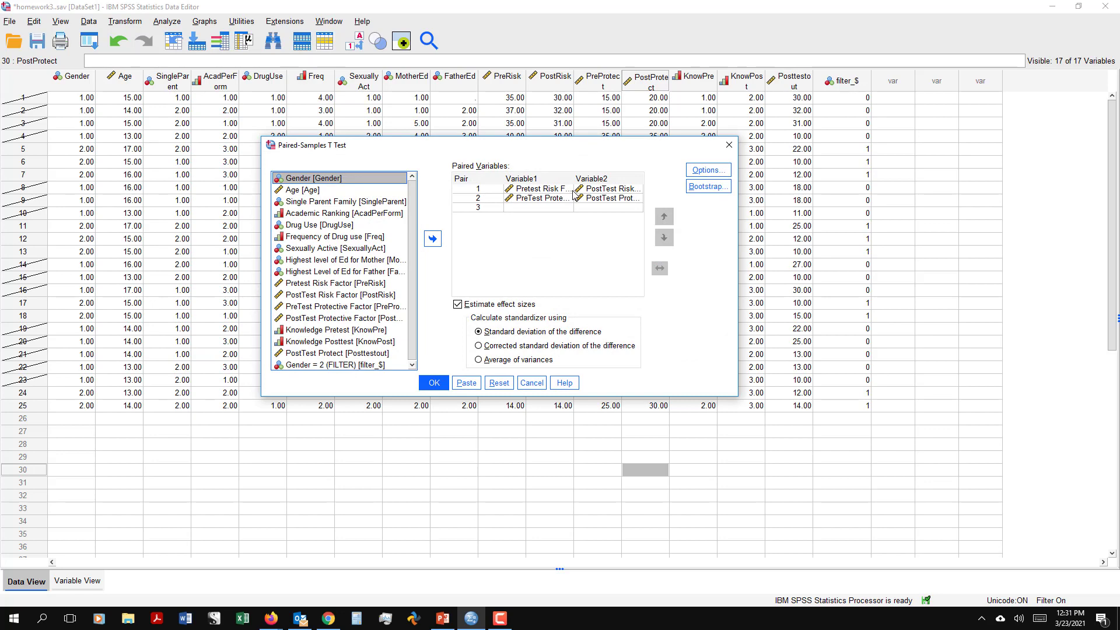
left_click(432, 380)
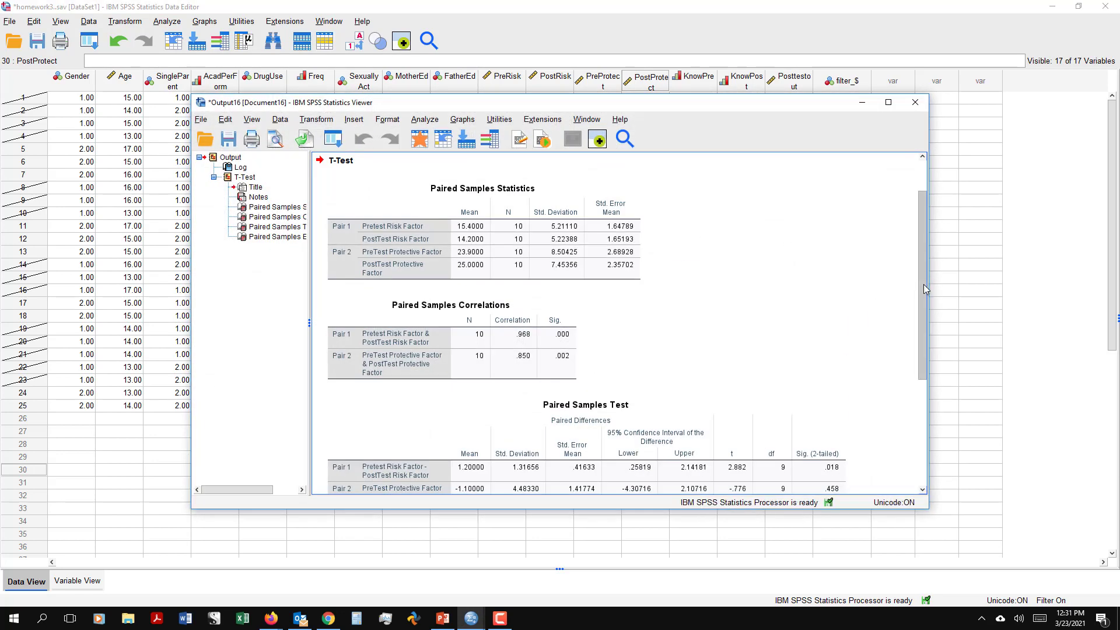
Step: Review the paired statistics, test results and effect sizes for the Gender = 2 cases, and close the output without saving
left_click_drag(923, 284, 924, 355)
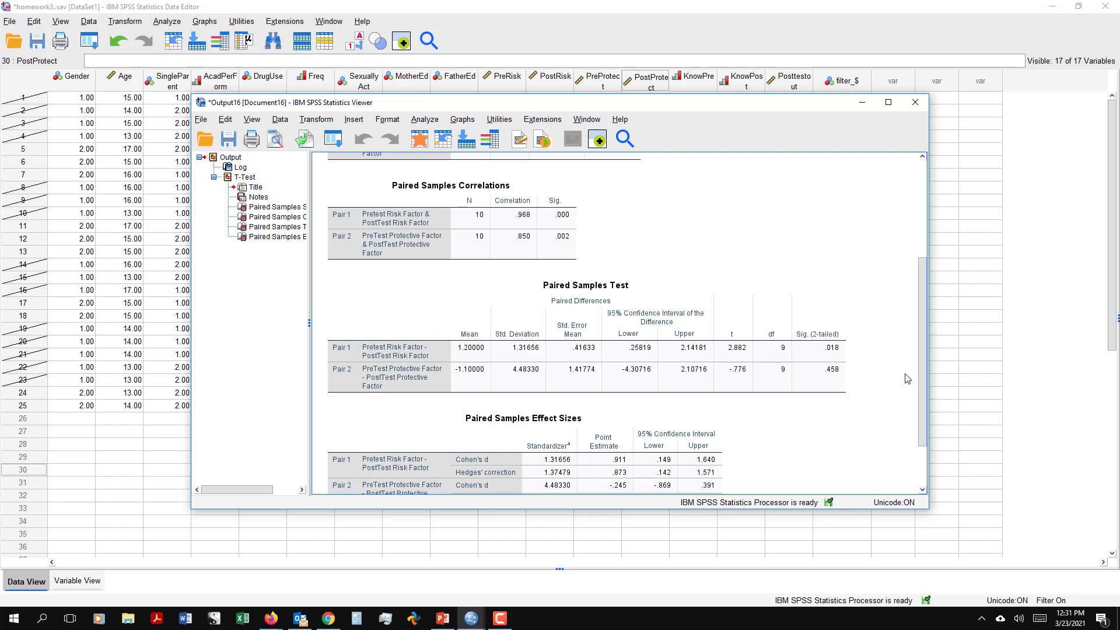
left_click_drag(923, 375, 922, 277)
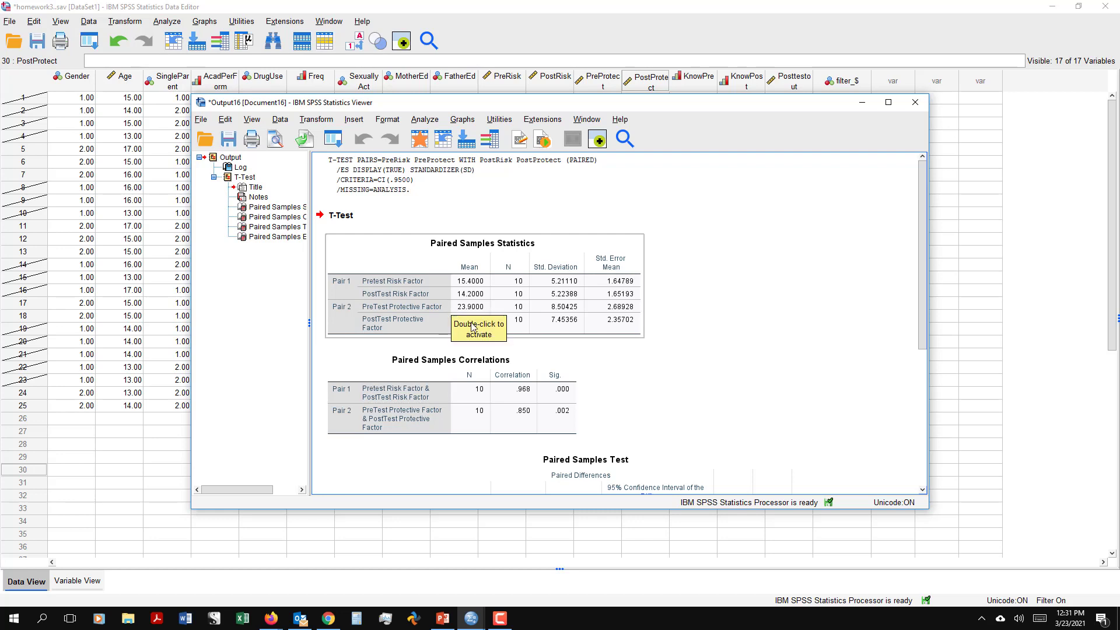
left_click_drag(918, 298, 919, 431)
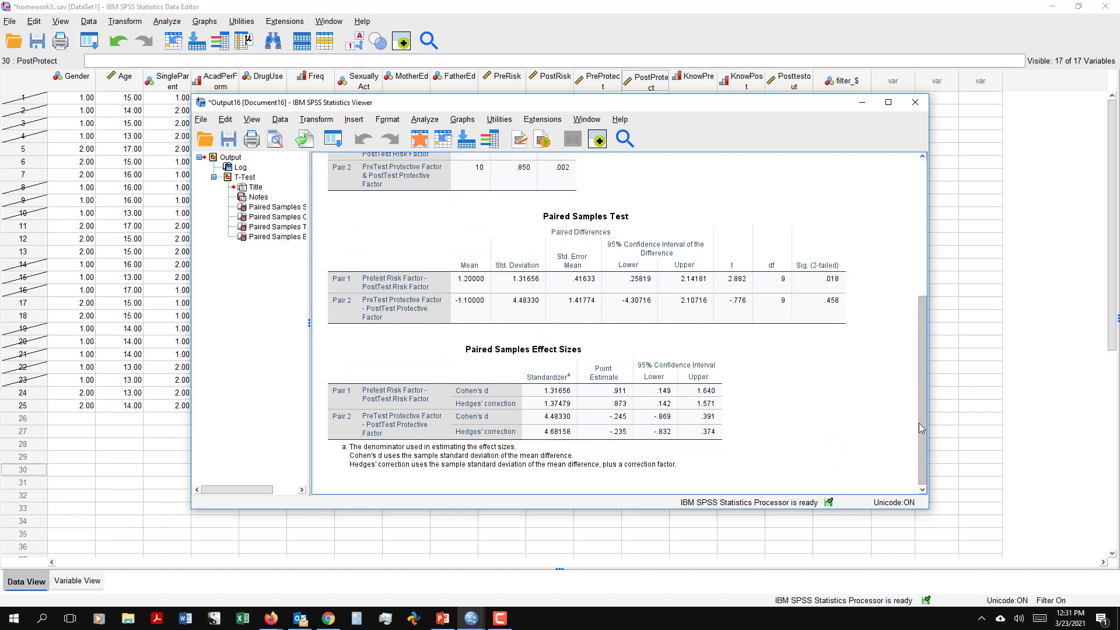
left_click_drag(919, 423, 919, 354)
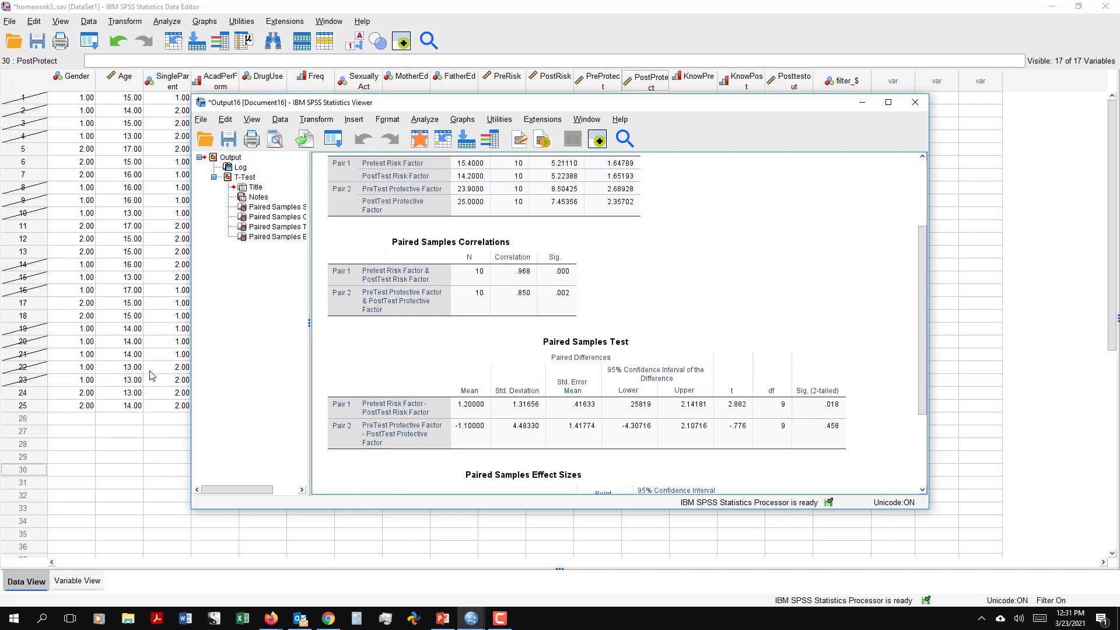
left_click(914, 103)
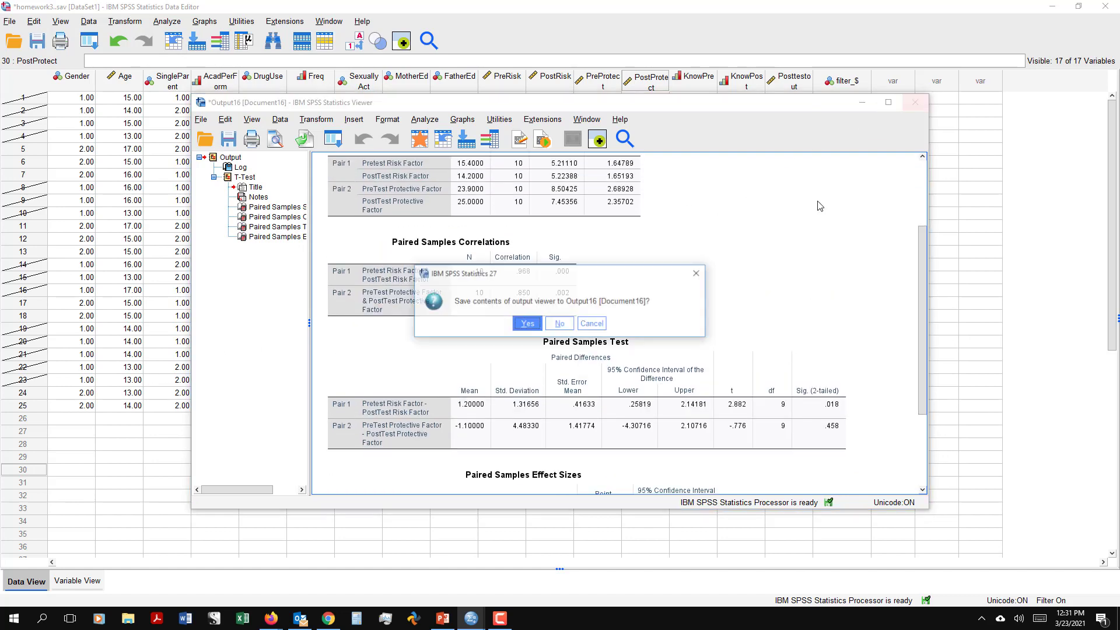
left_click(559, 323)
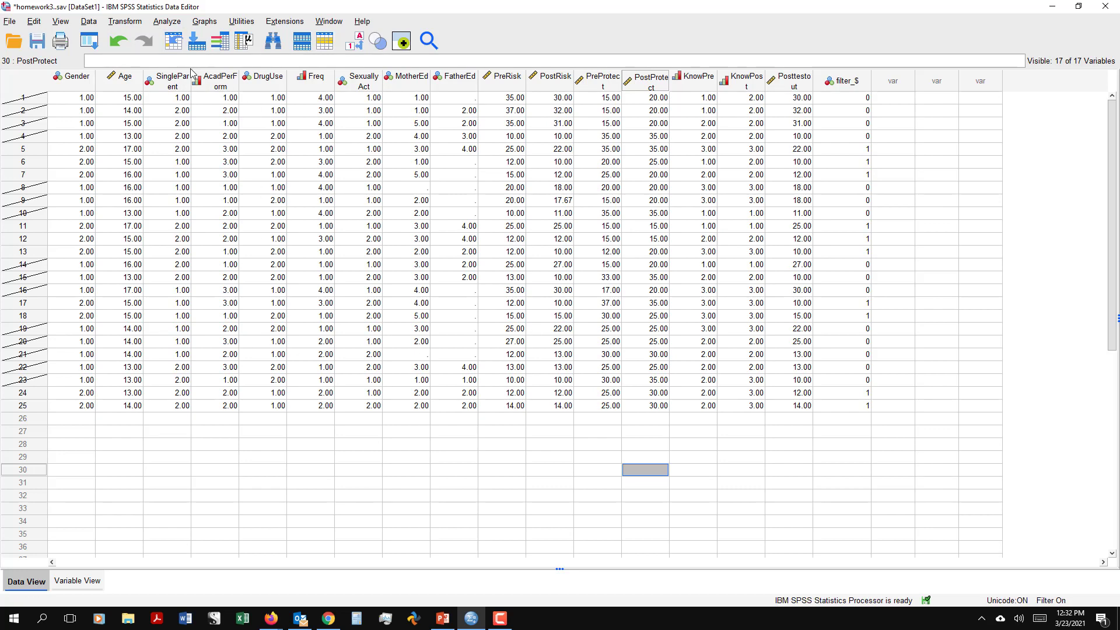
Step: Turn off the Gender filter by selecting all cases, and close the output log without saving
left_click(175, 22)
left_click(174, 22)
left_click(88, 21)
left_click(105, 401)
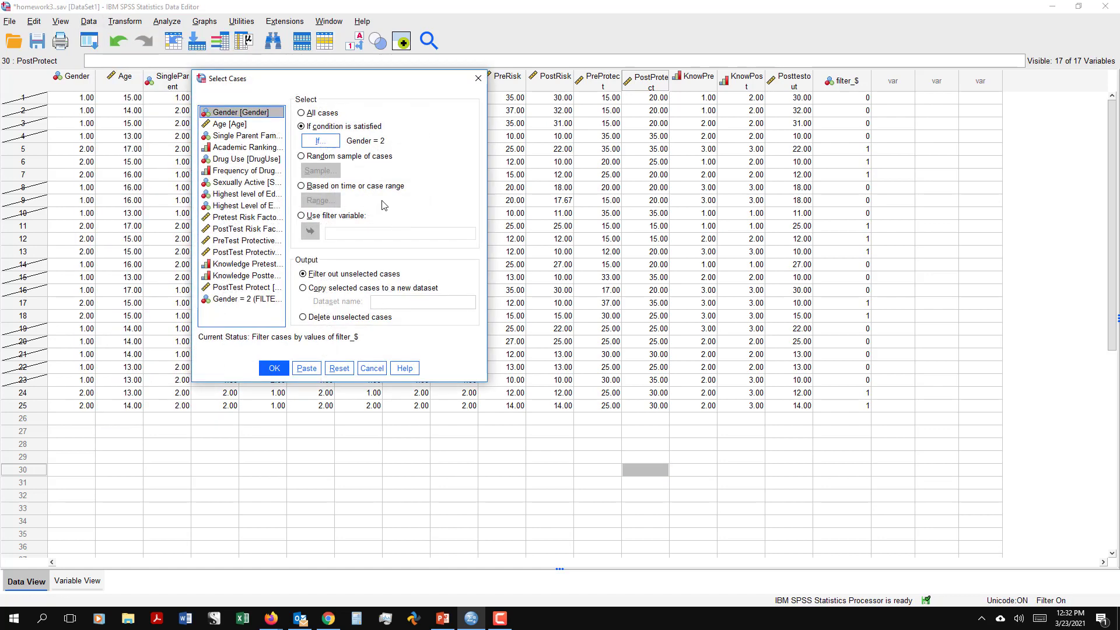
left_click(309, 113)
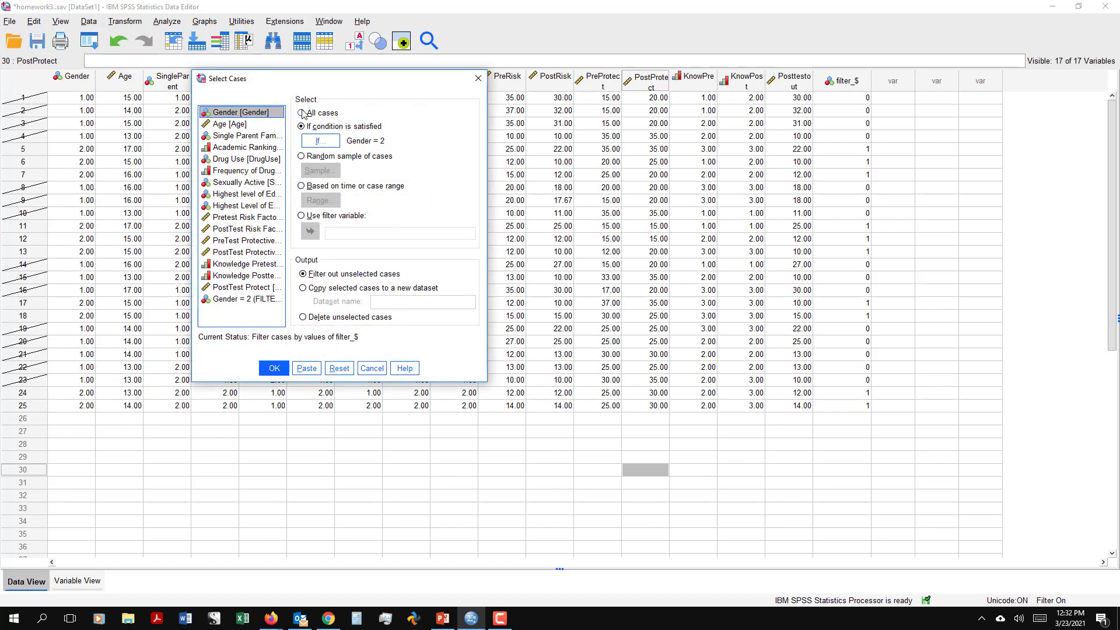
left_click(266, 370)
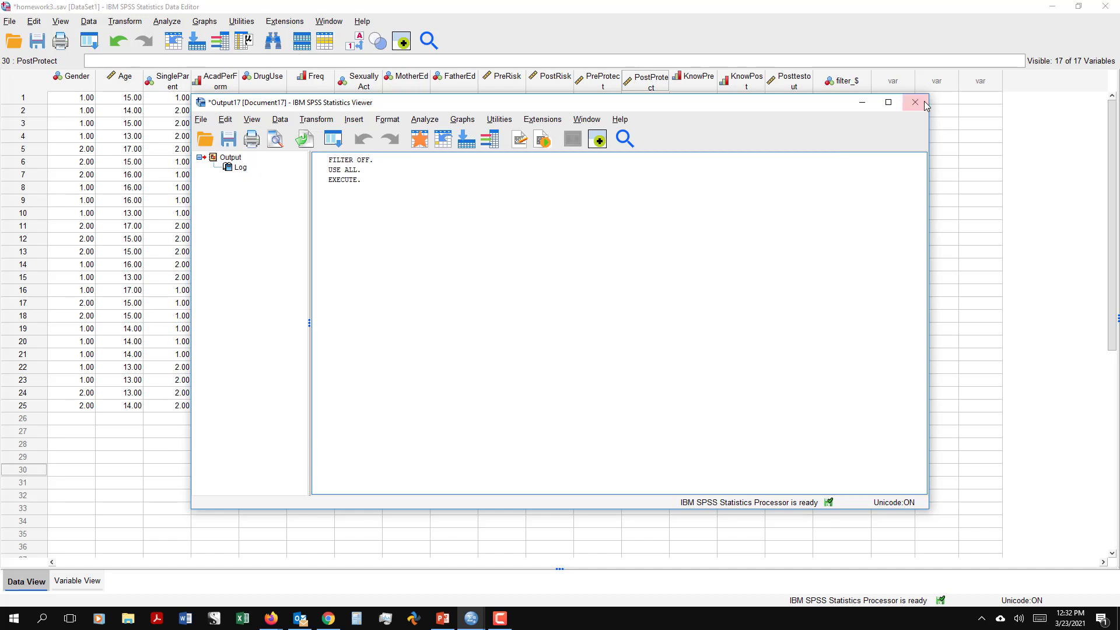
left_click(915, 102)
left_click(548, 320)
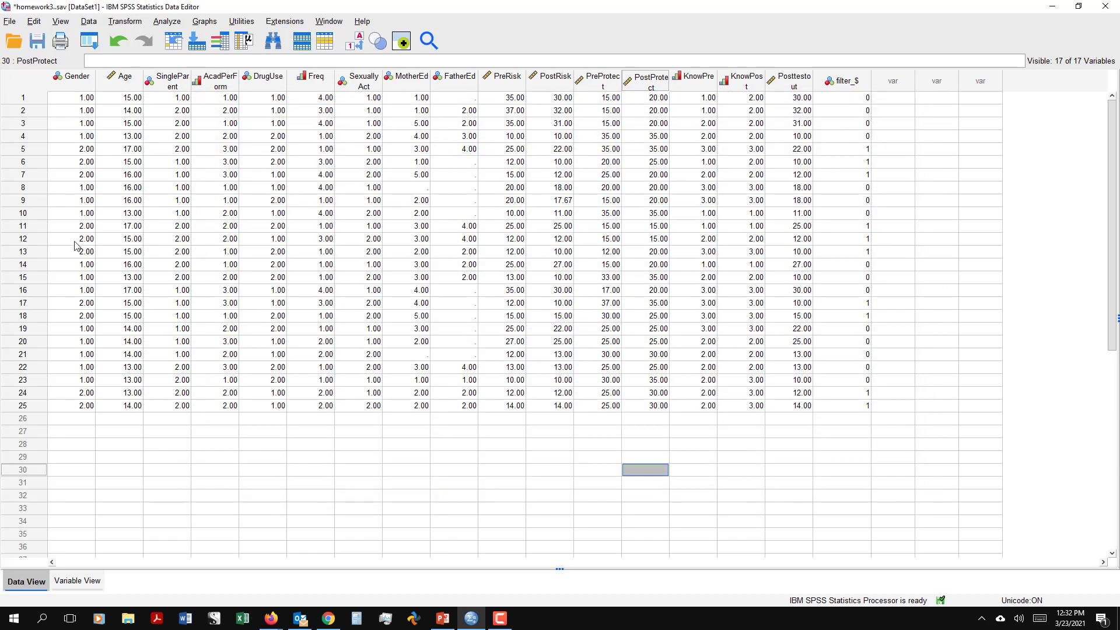
Step: Switch case selection back to an if-condition and clear the existing Gender = 2 expression
left_click(90, 27)
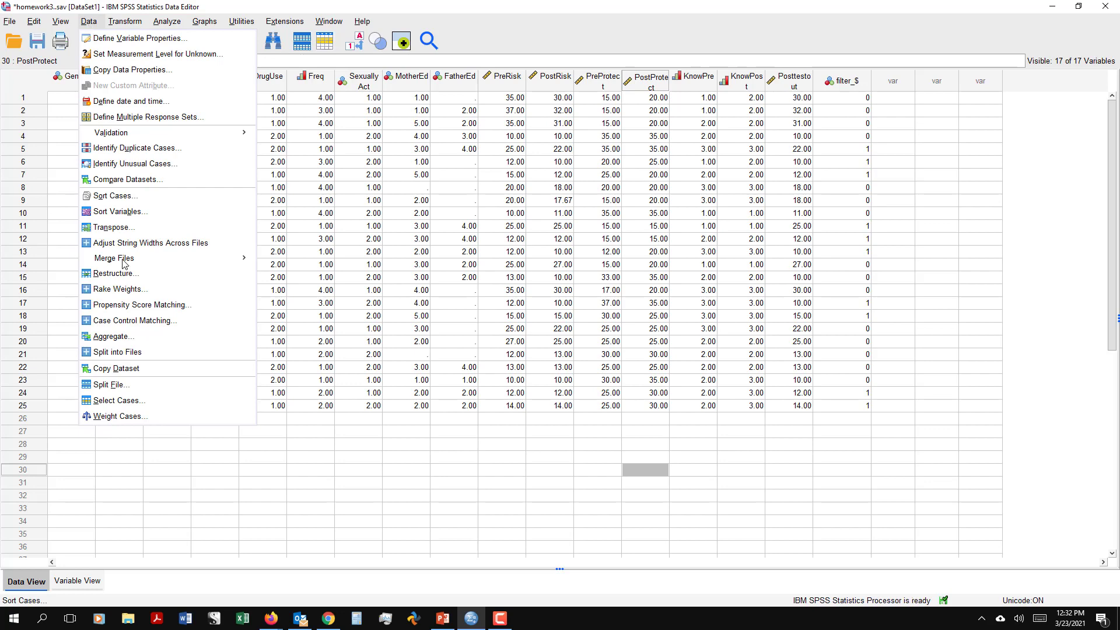
left_click(124, 399)
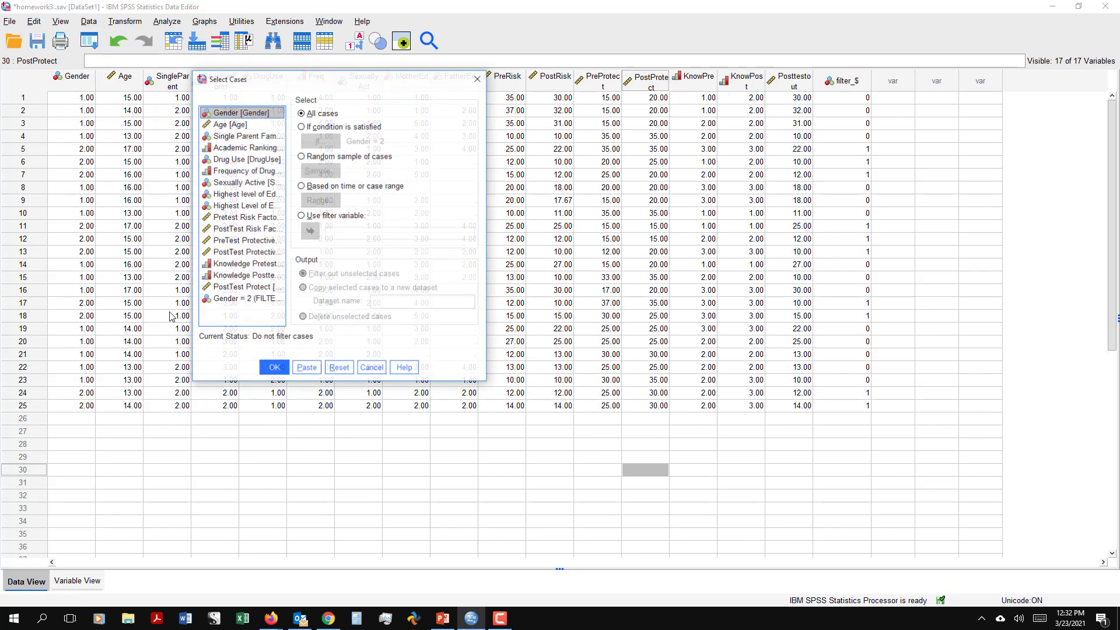
left_click(304, 128)
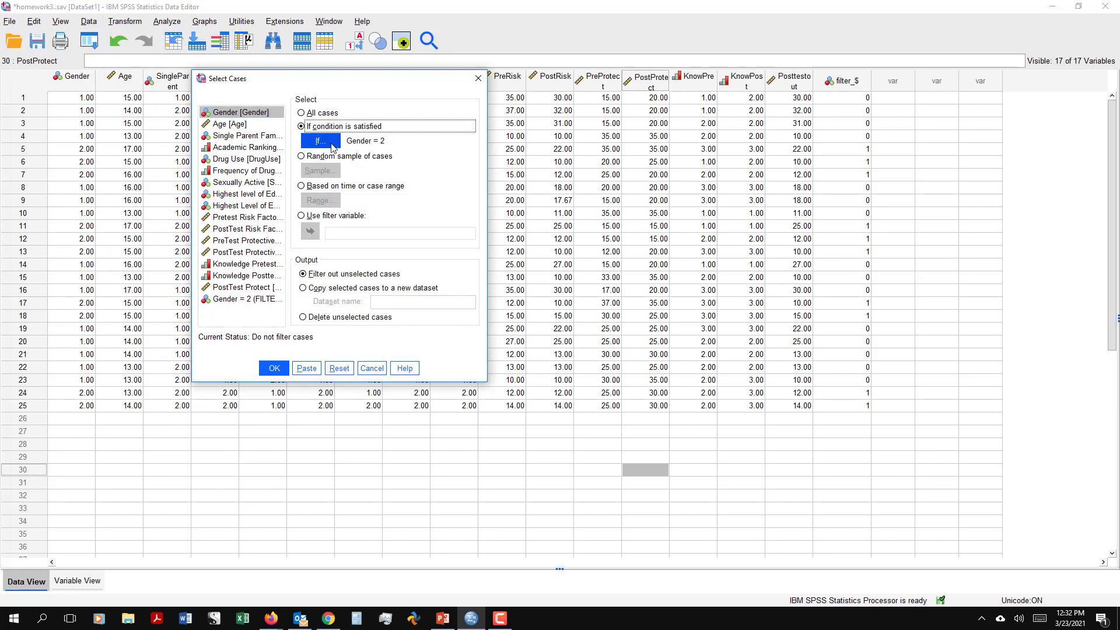
left_click(320, 141)
left_click(524, 190)
left_click_drag(524, 190, 479, 193)
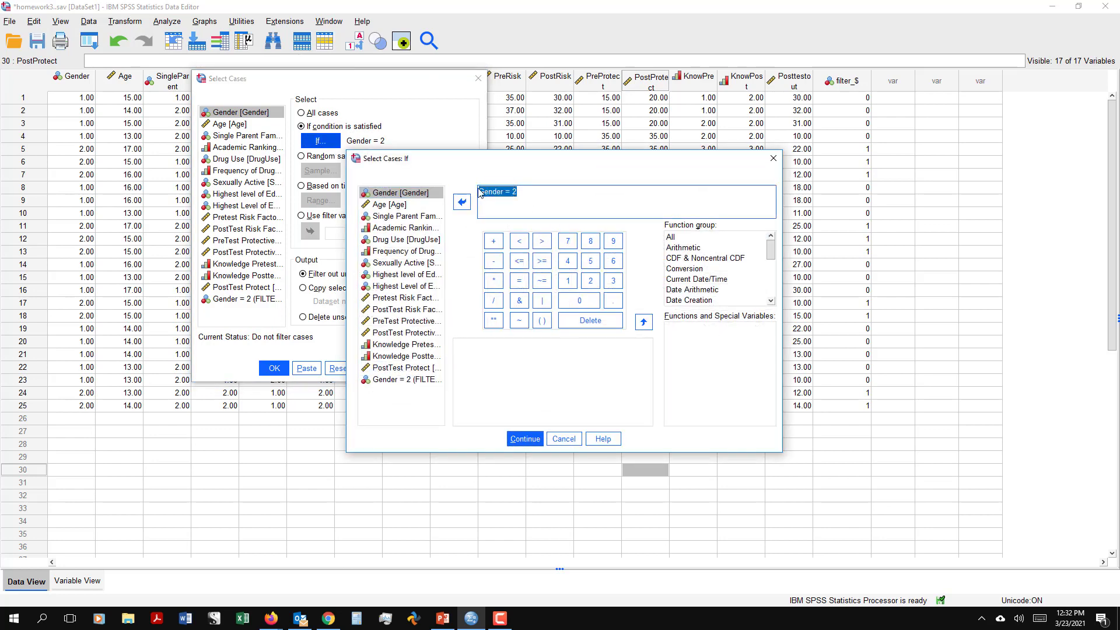
key("BackSpace")
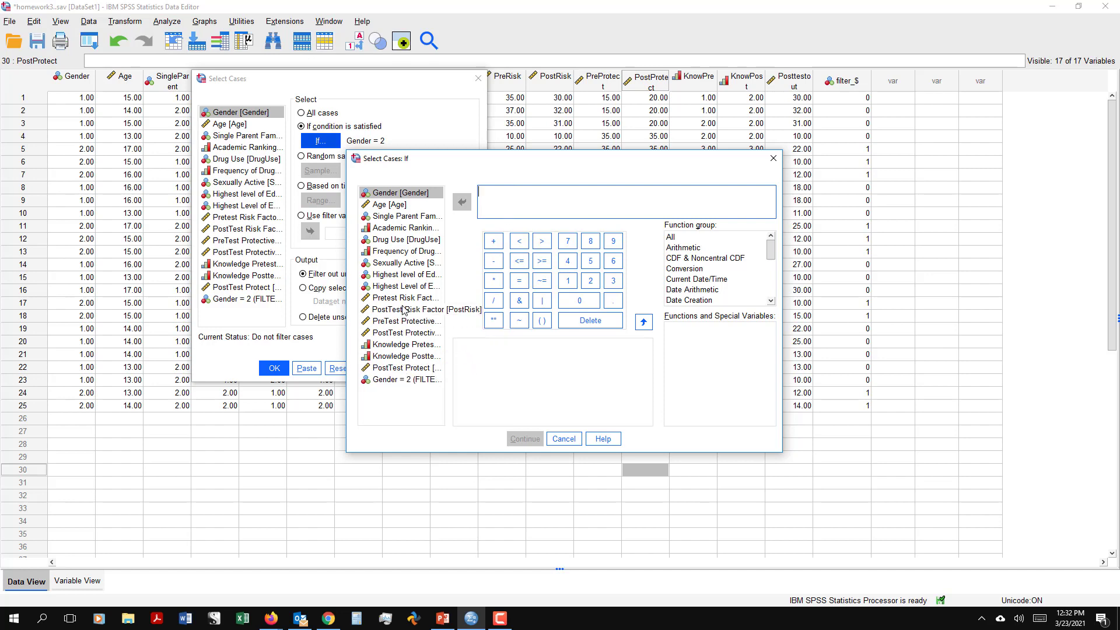
Step: Filter the cases with the condition SingleParent = 1, and close the output log without saving
left_click(428, 215)
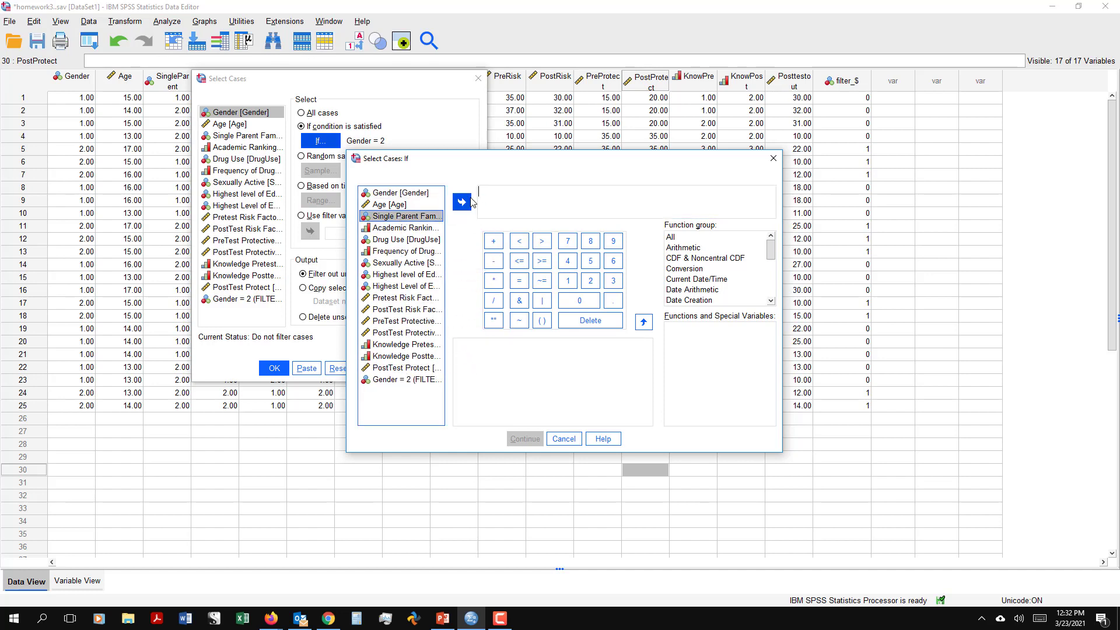
left_click(465, 203)
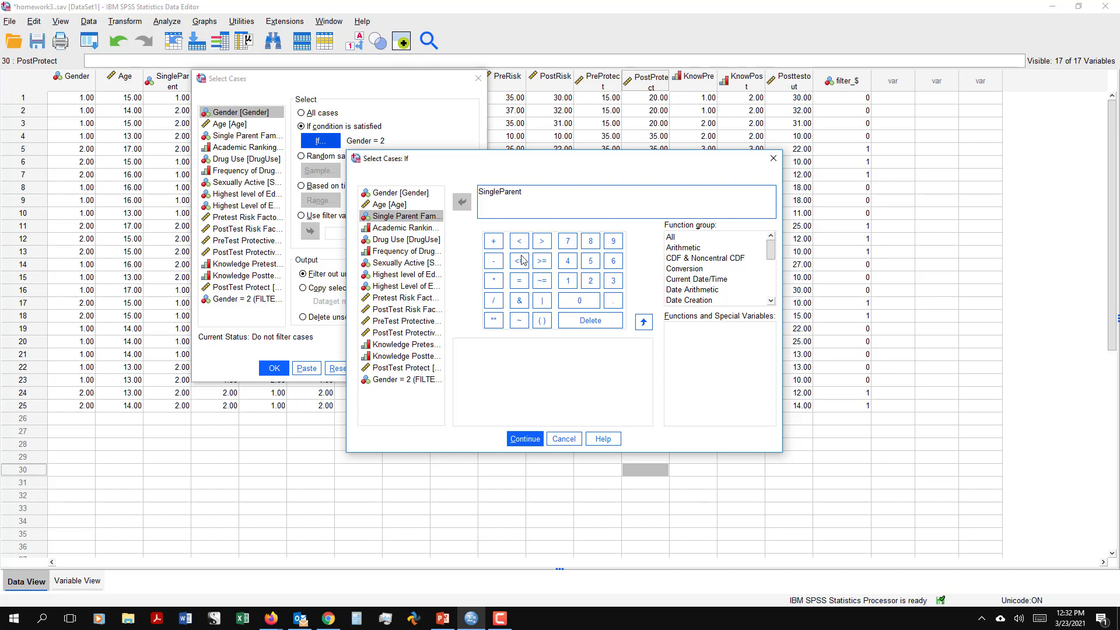
left_click(524, 284)
left_click(571, 283)
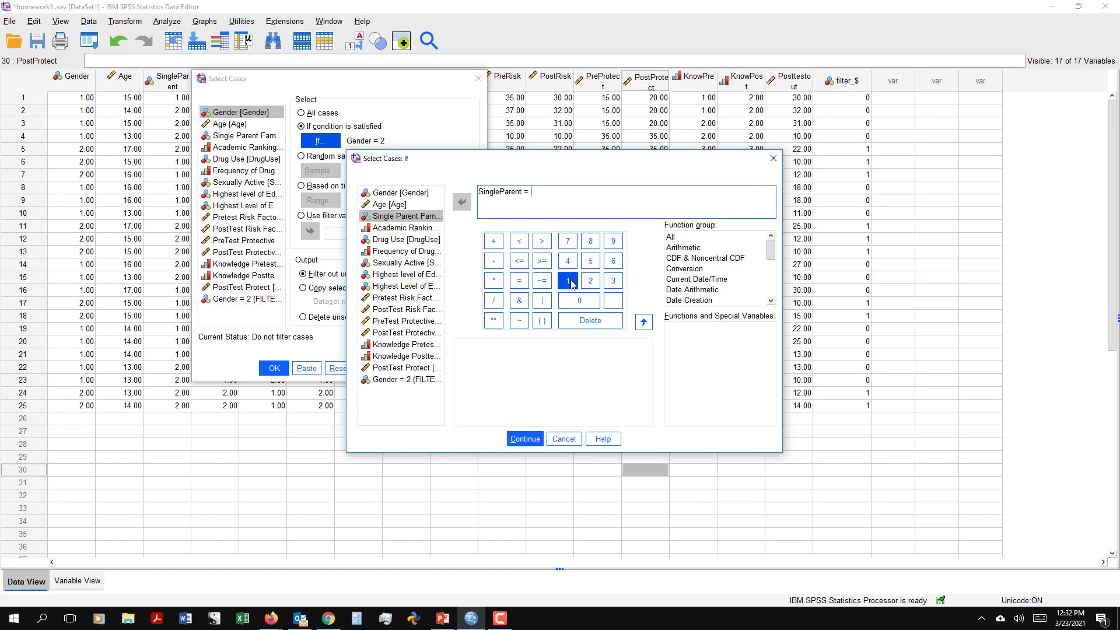
left_click(537, 445)
left_click(274, 368)
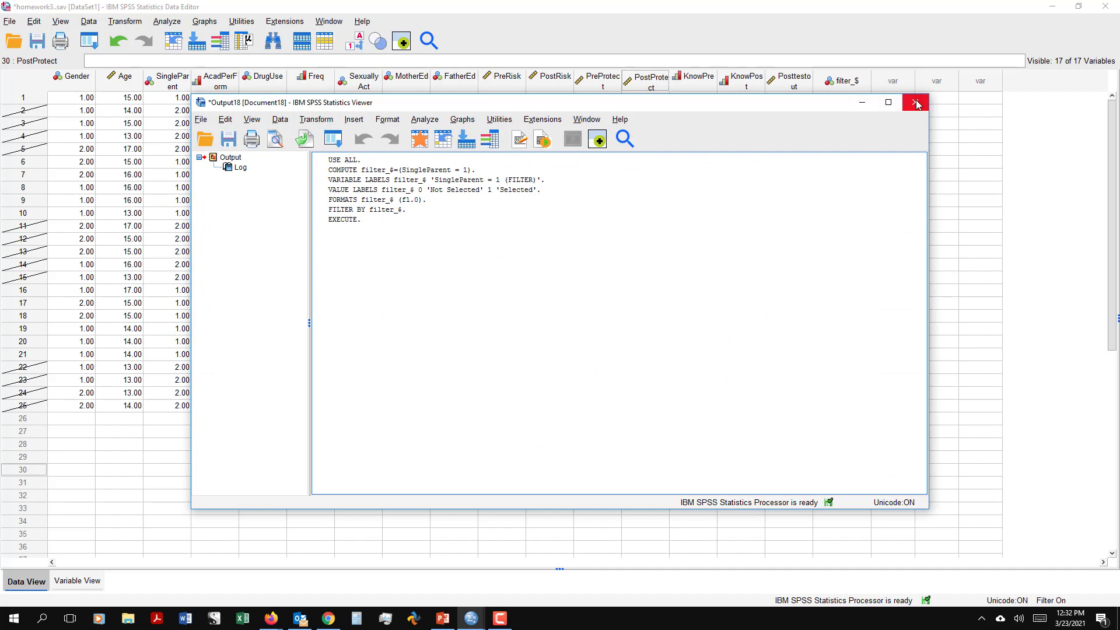
left_click(914, 103)
left_click(565, 324)
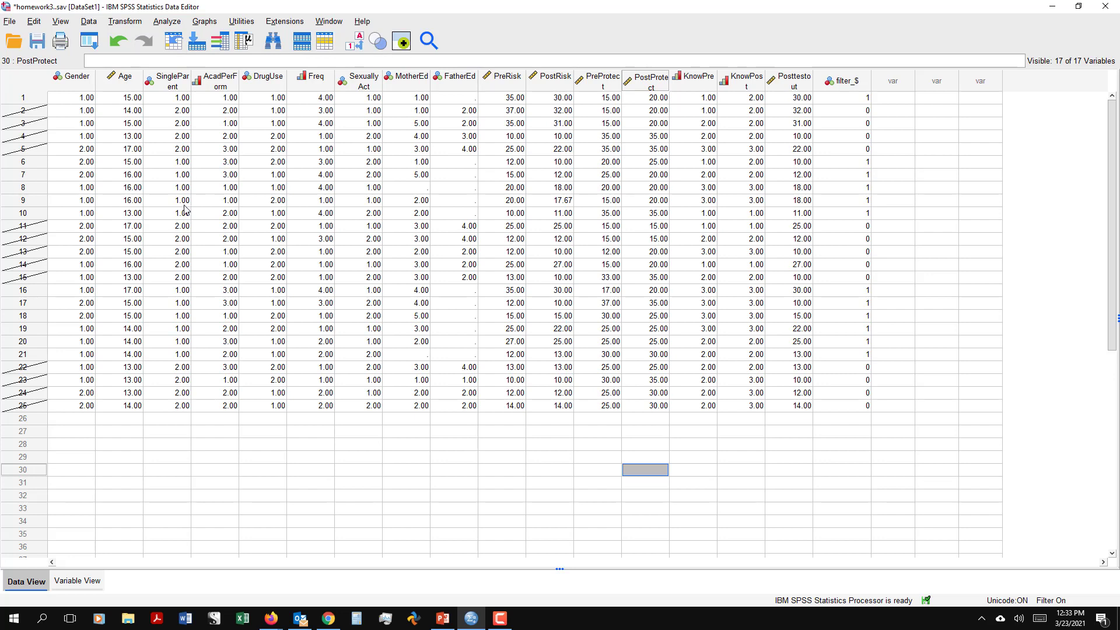
Step: Run the paired-samples t-test with the same risk and protective factor pairs for the SingleParent = 1 cases
left_click(168, 24)
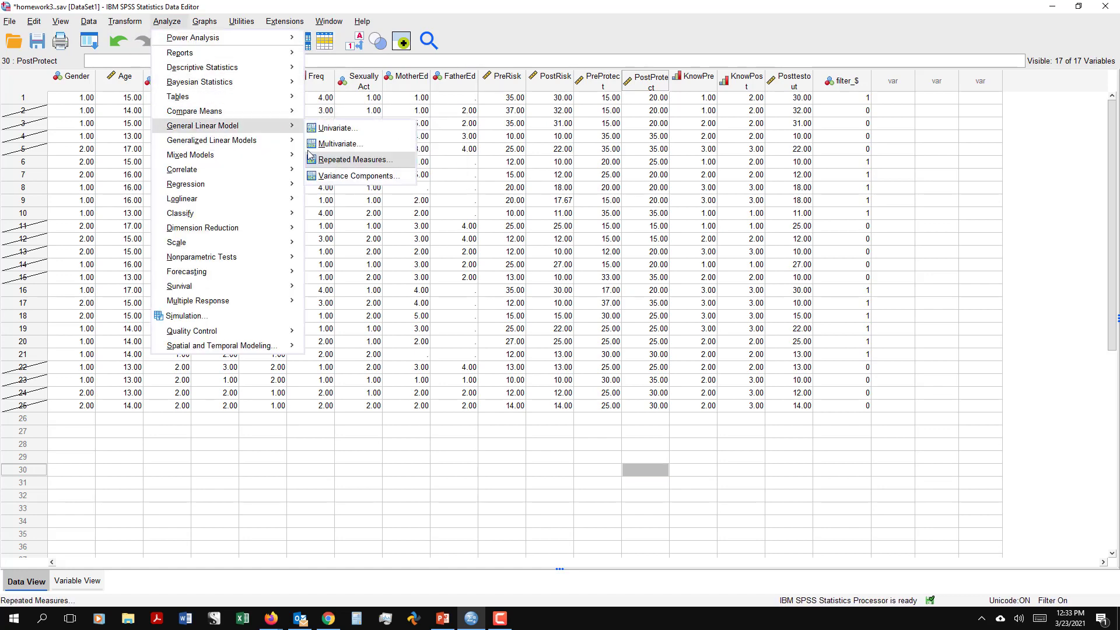
mouse_move(262, 119)
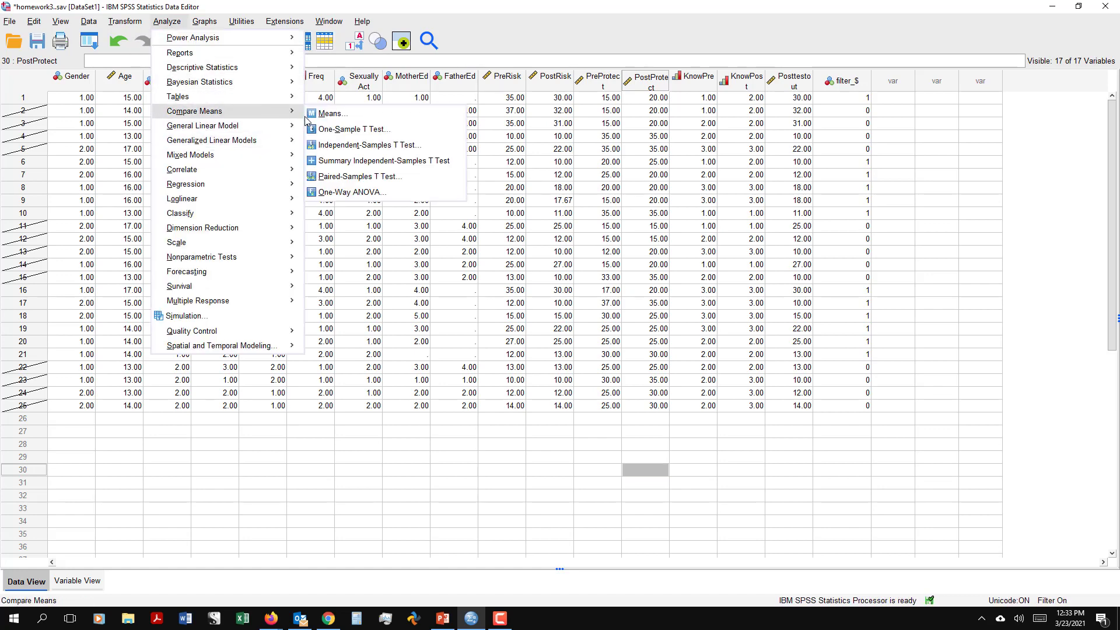
left_click(320, 177)
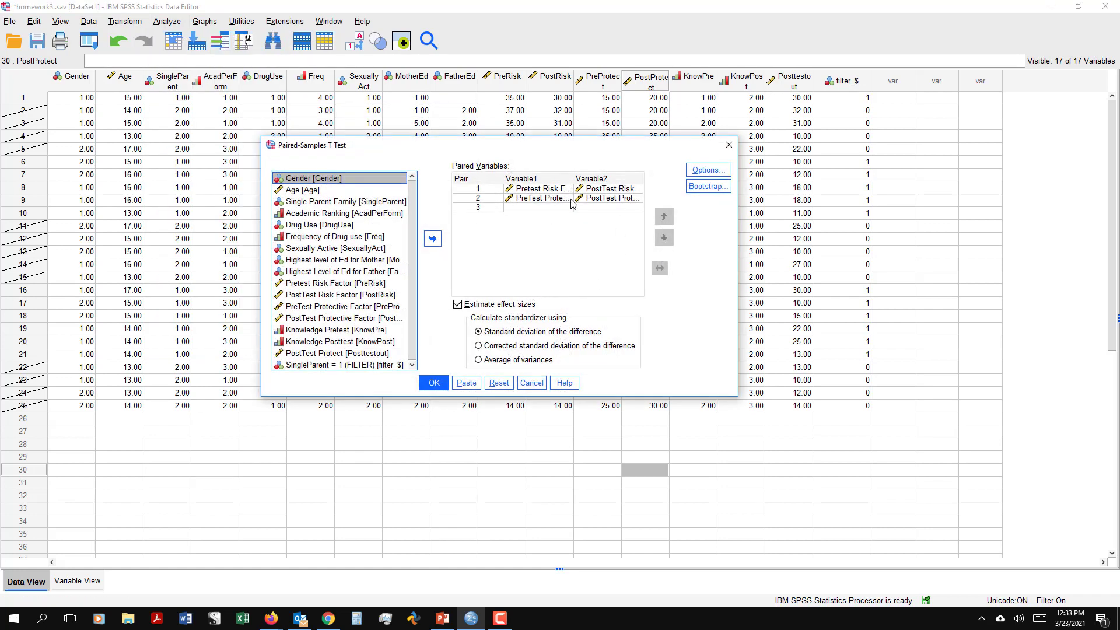
left_click(434, 386)
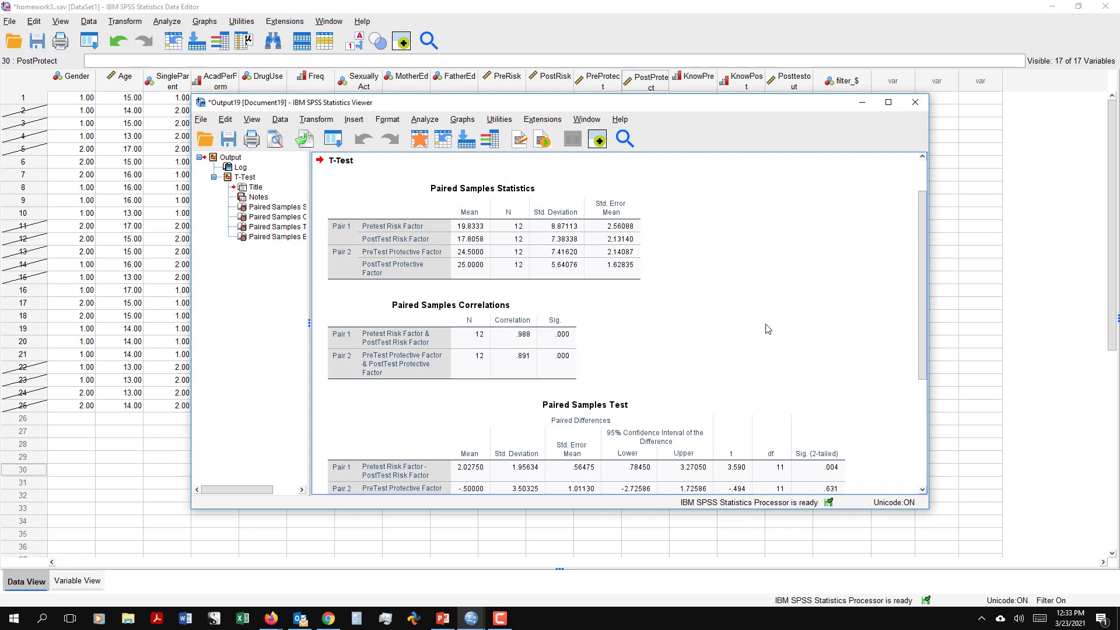
Step: Review the paired statistics, correlations and test results for the SingleParent = 1 cases, and close the output without saving
left_click(521, 227)
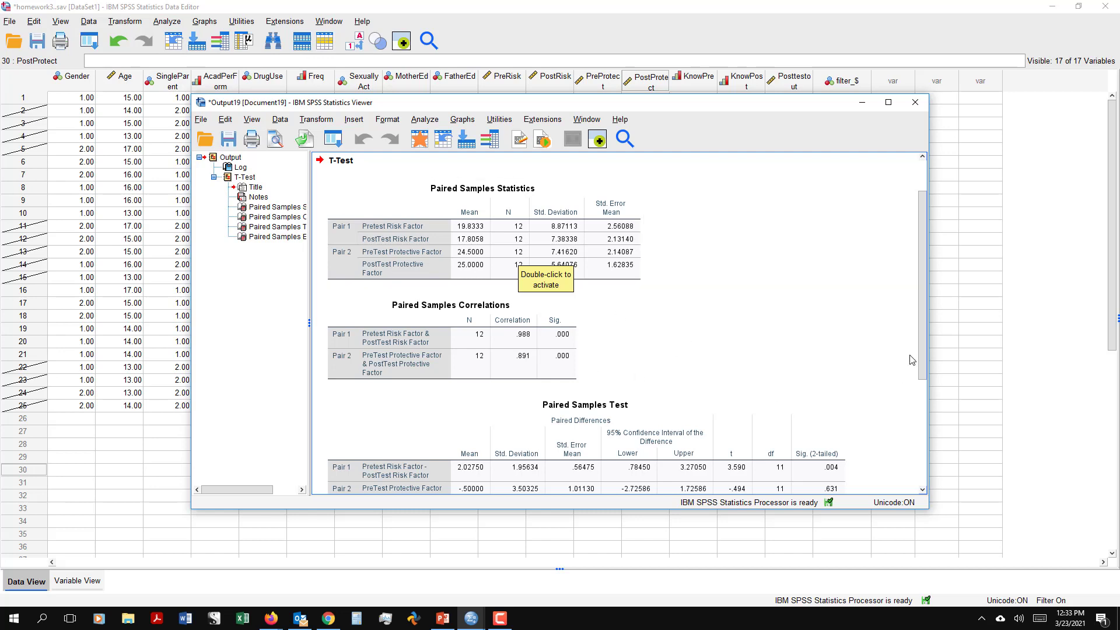
left_click_drag(922, 348, 920, 404)
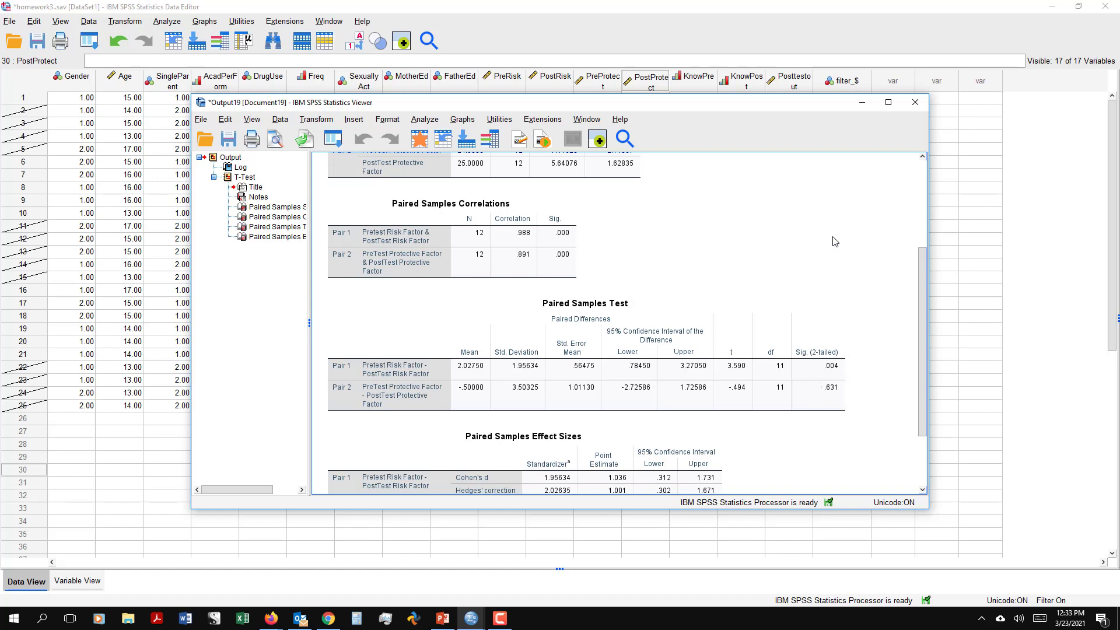
left_click(915, 102)
left_click(560, 324)
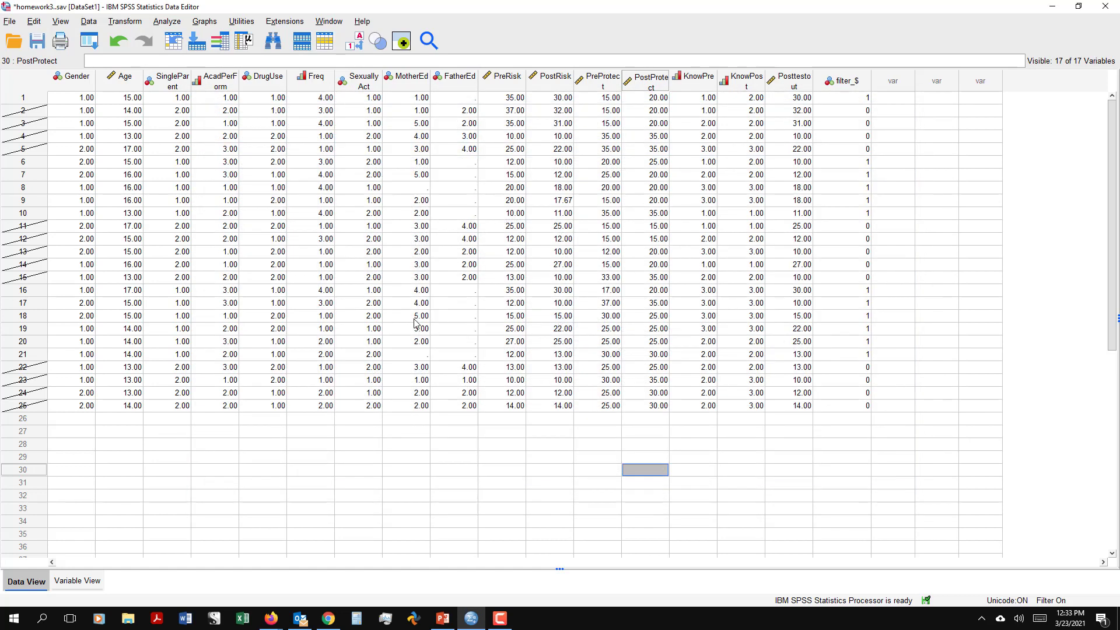
Step: Turn off the SingleParent filter by selecting all cases, and close the output log without saving
left_click(94, 24)
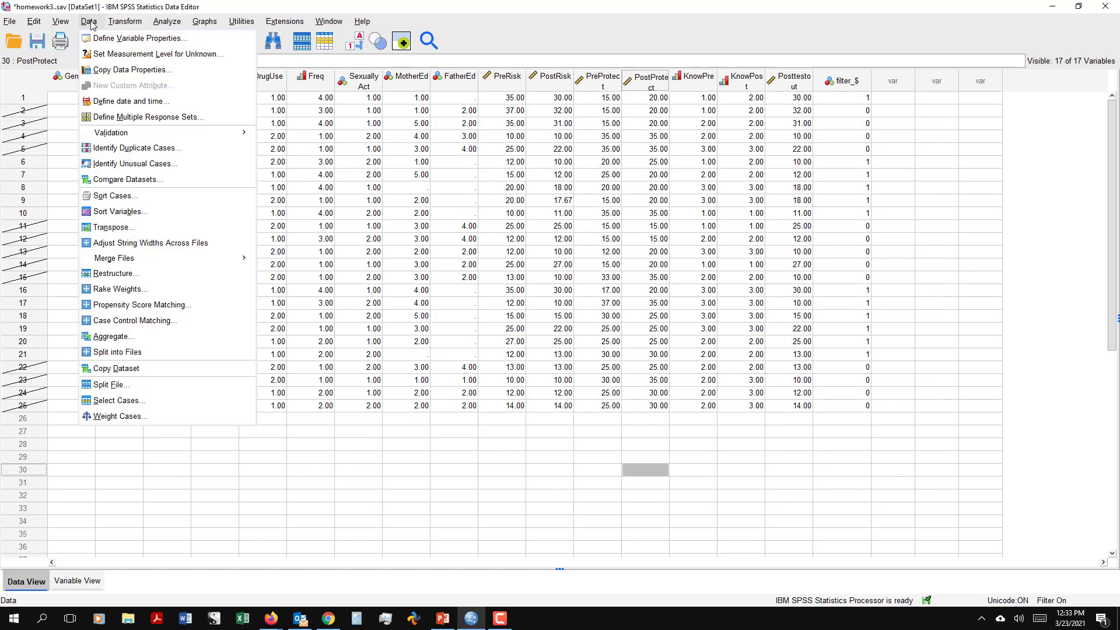
left_click(133, 402)
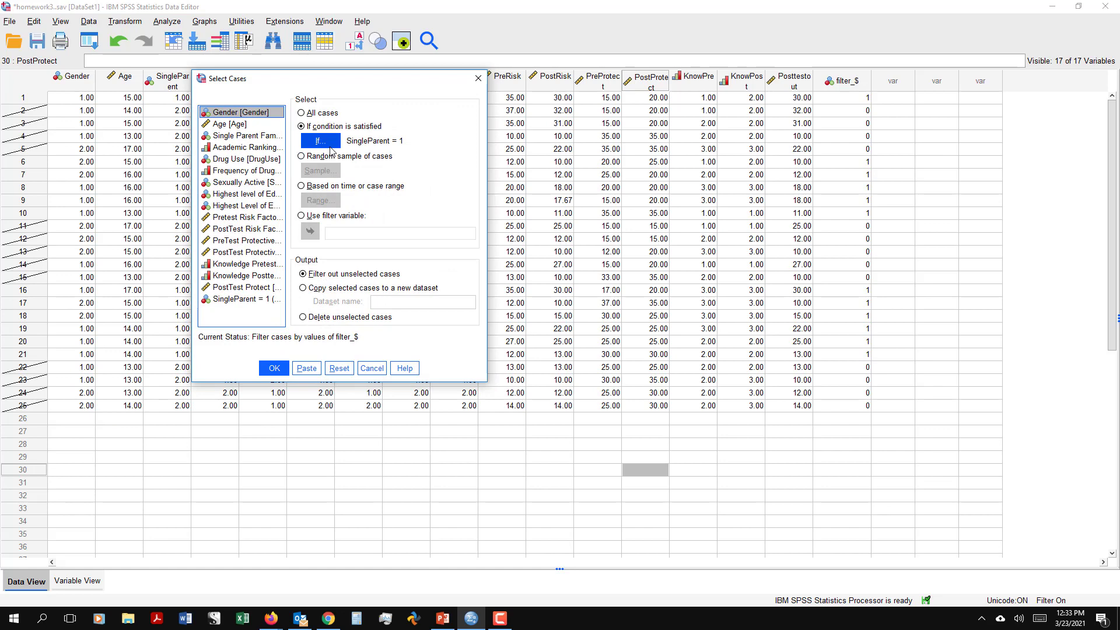
left_click(301, 113)
left_click(274, 368)
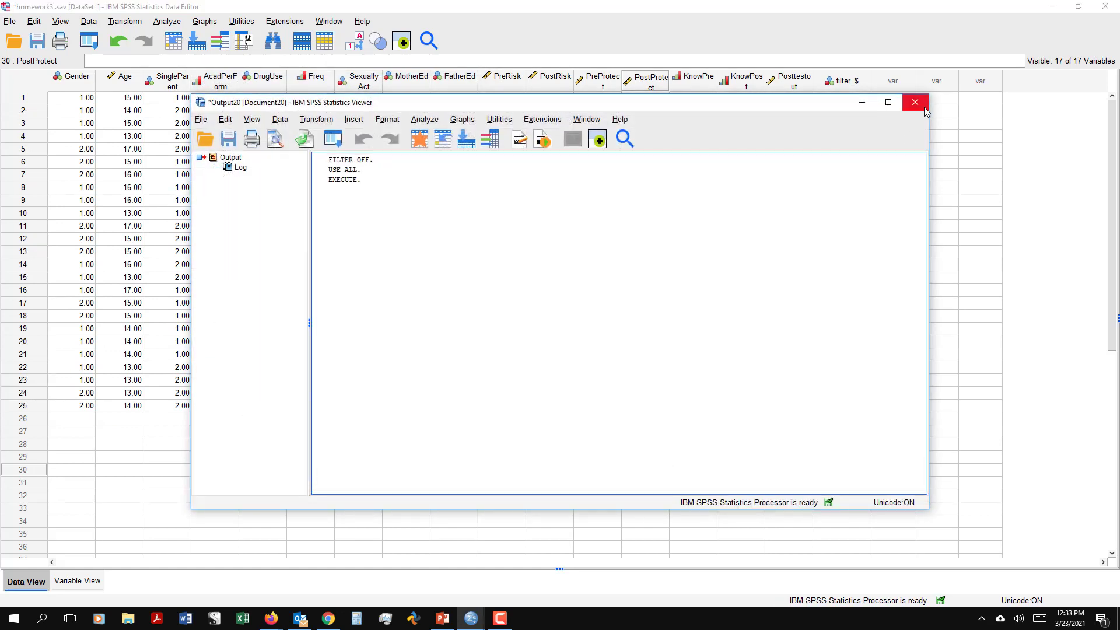
left_click(914, 103)
left_click(559, 323)
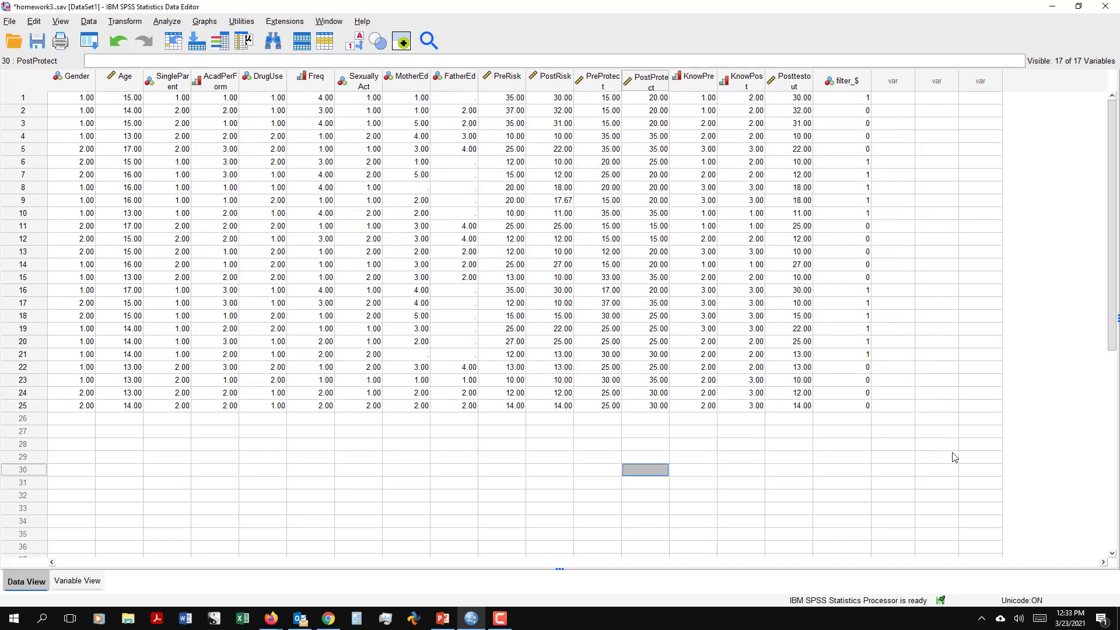